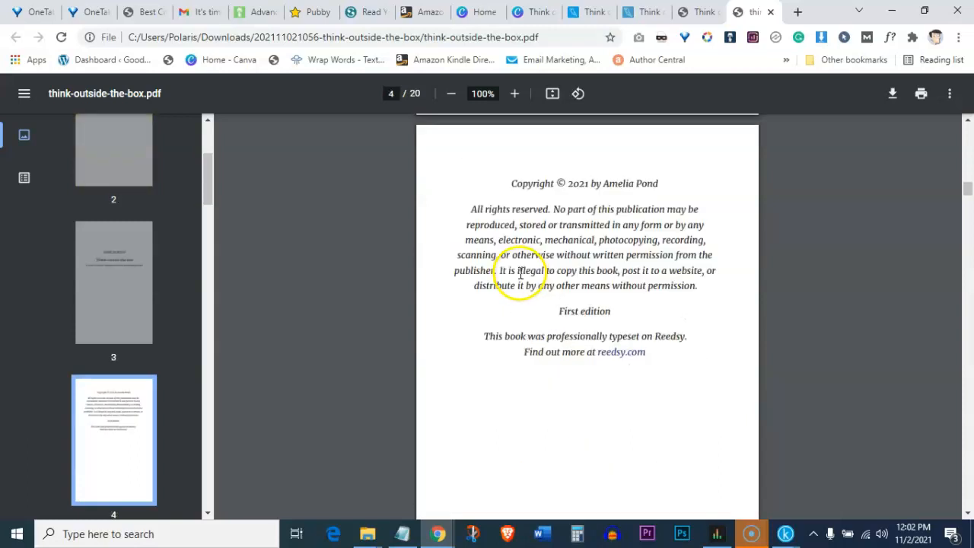
Look through the typeset think-outside-the-box.pdf and the plain Think outside the box manuscript in Google Docs.
scroll(522, 323, down, 8)
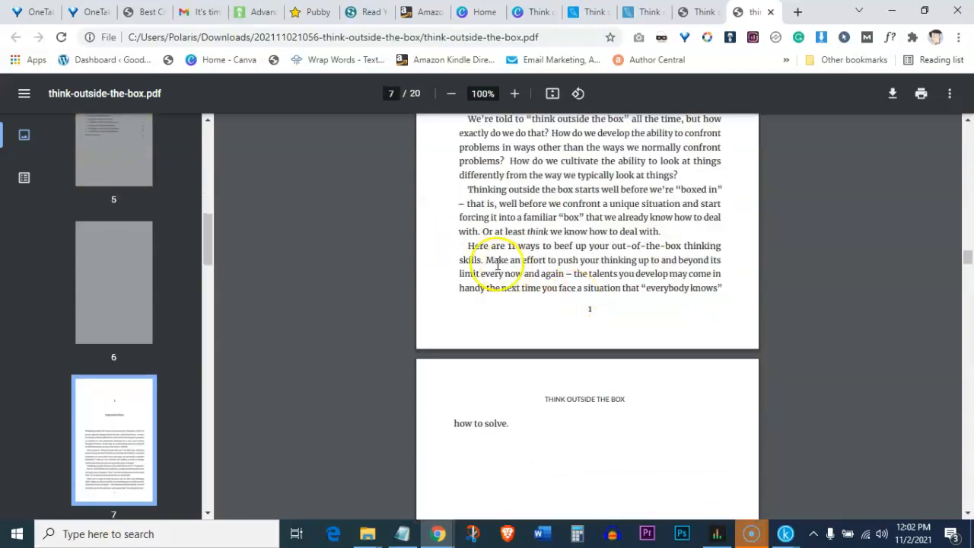
scroll(485, 267, up, 4)
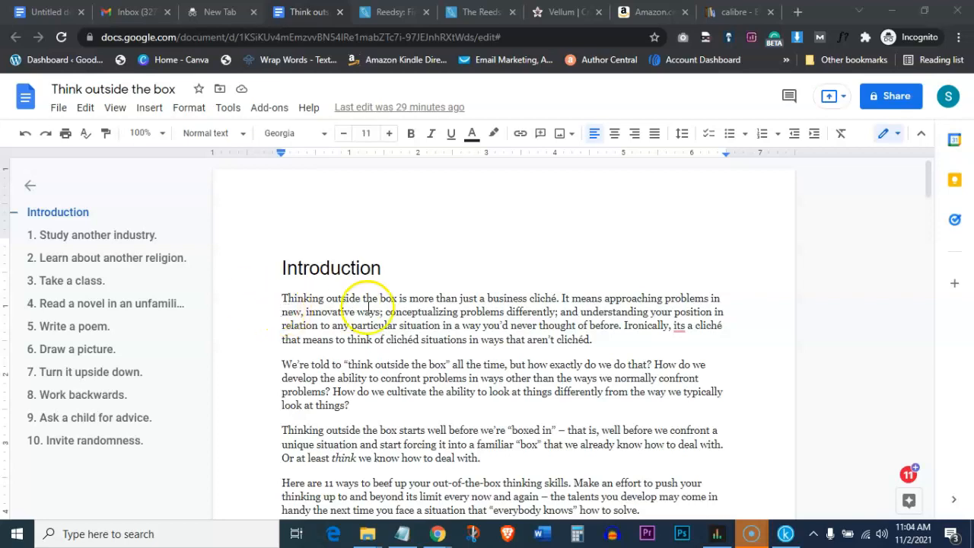
scroll(391, 304, down, 20)
scroll(403, 286, up, 20)
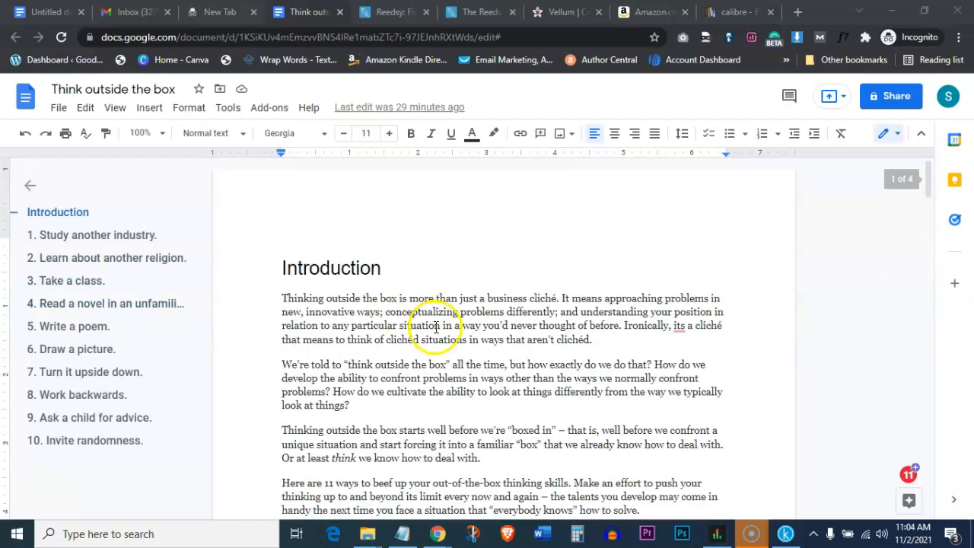
scroll(442, 295, down, 10)
scroll(442, 295, down, 3)
scroll(387, 279, up, 15)
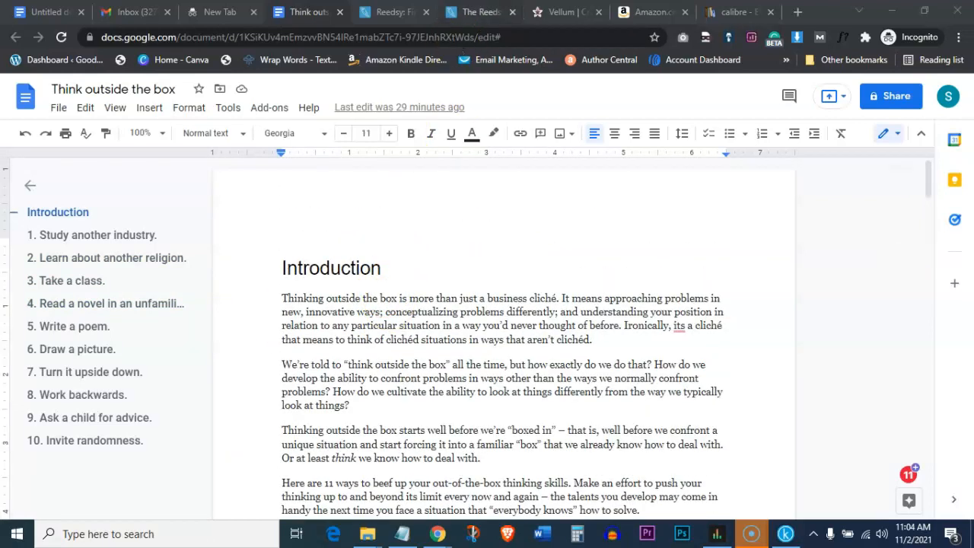
Switch to the Reedsy write-a-book page and examine the layout of its sample chapter.
click(479, 12)
scroll(387, 355, down, 8)
scroll(372, 335, up, 5)
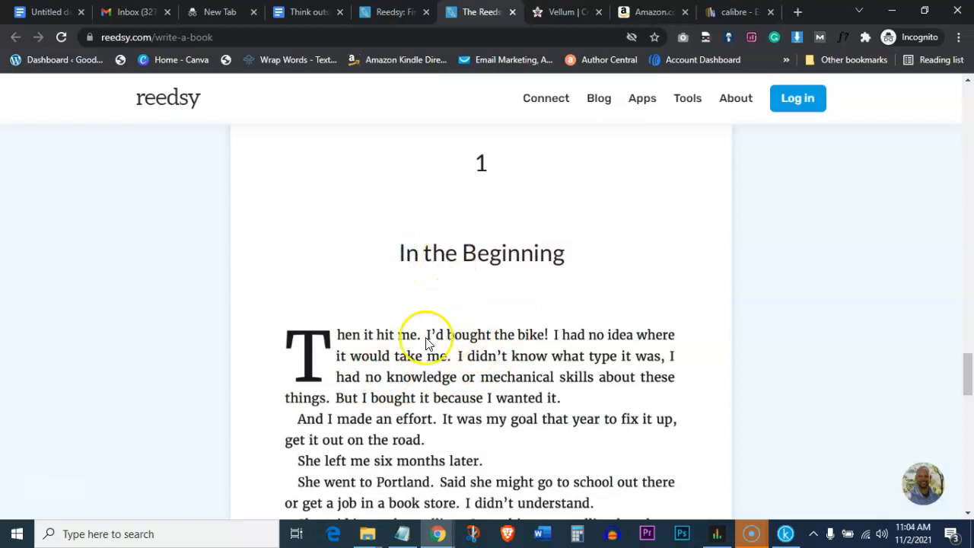
scroll(457, 365, down, 7)
scroll(351, 310, up, 6)
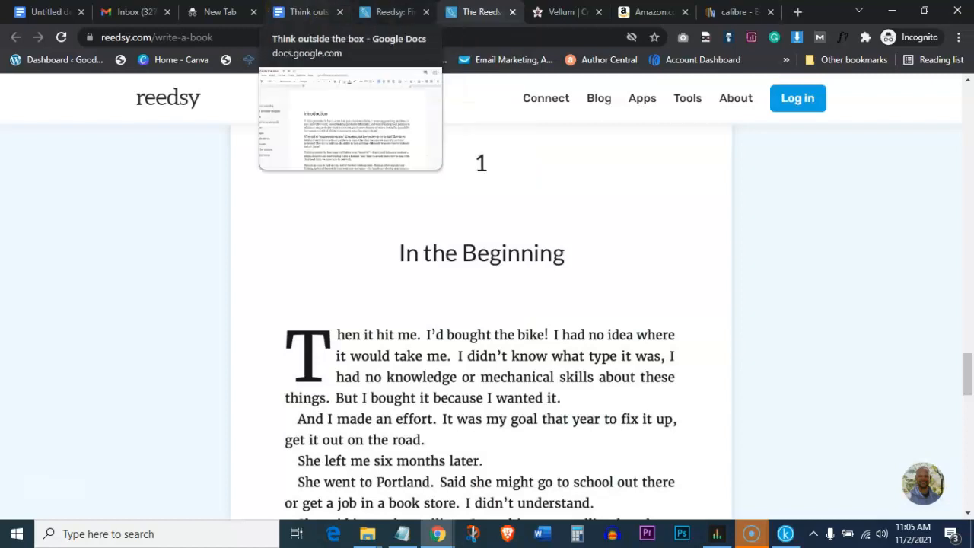
Return to the Think outside the box manuscript in Google Docs and download it as a Microsoft Word (.docx) file.
click(305, 12)
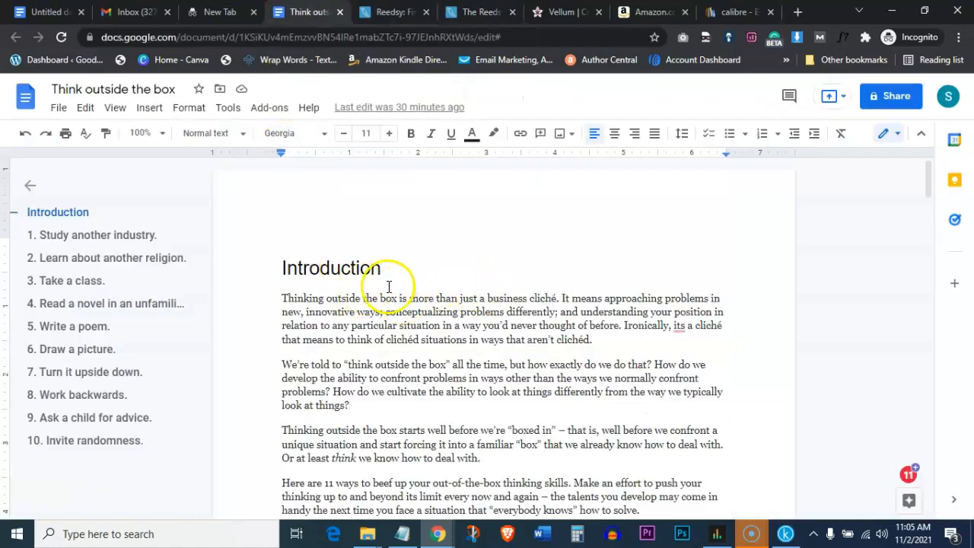
scroll(366, 288, down, 10)
scroll(380, 249, up, 10)
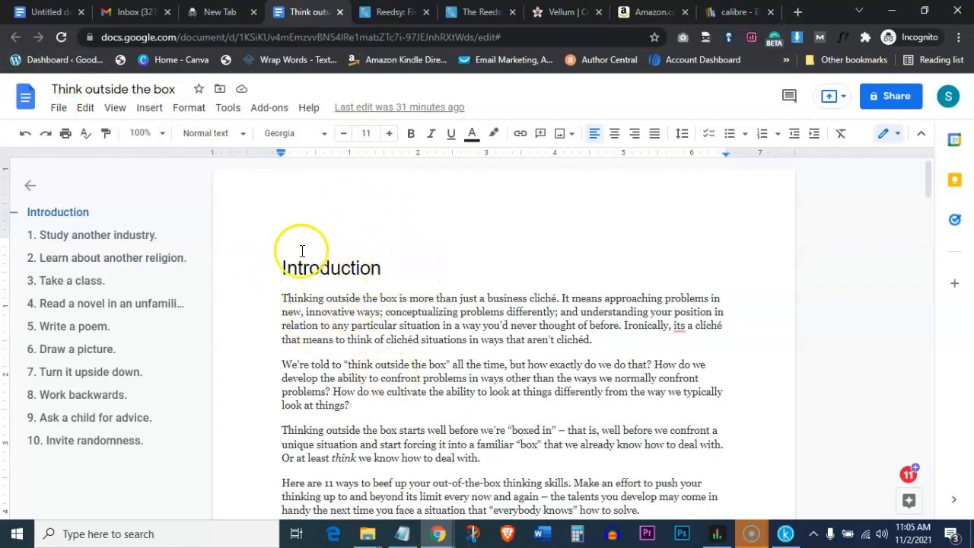
scroll(325, 287, down, 3)
scroll(325, 288, down, 15)
scroll(380, 305, up, 20)
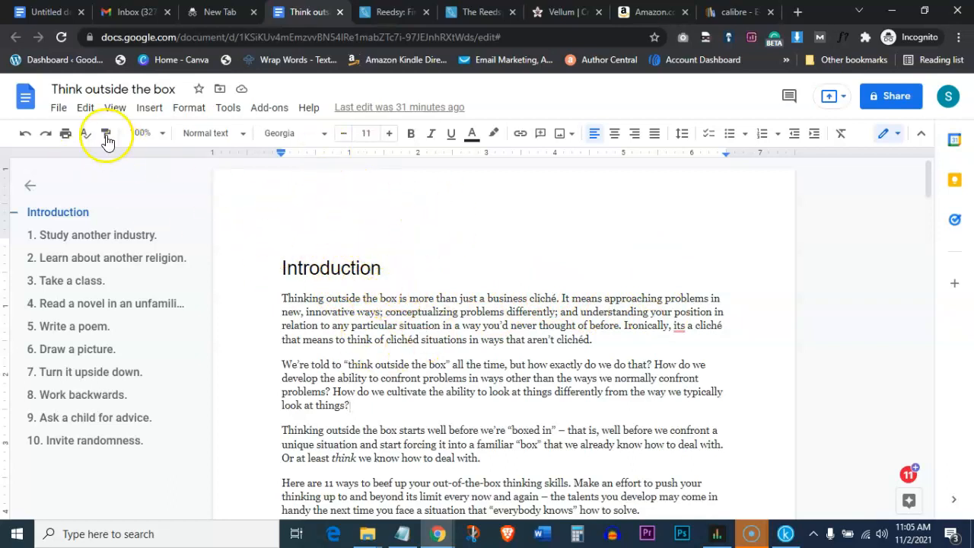
click(57, 110)
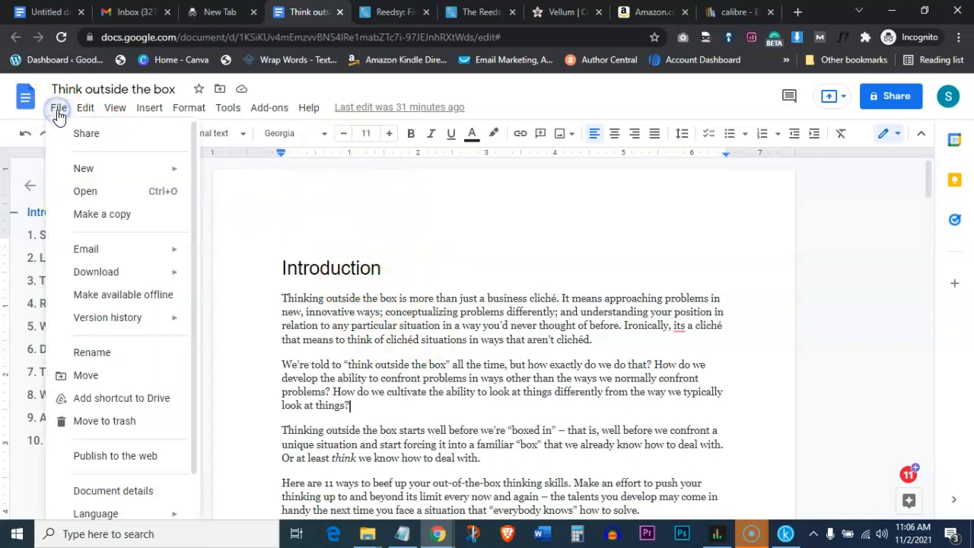
mouse_move(114, 273)
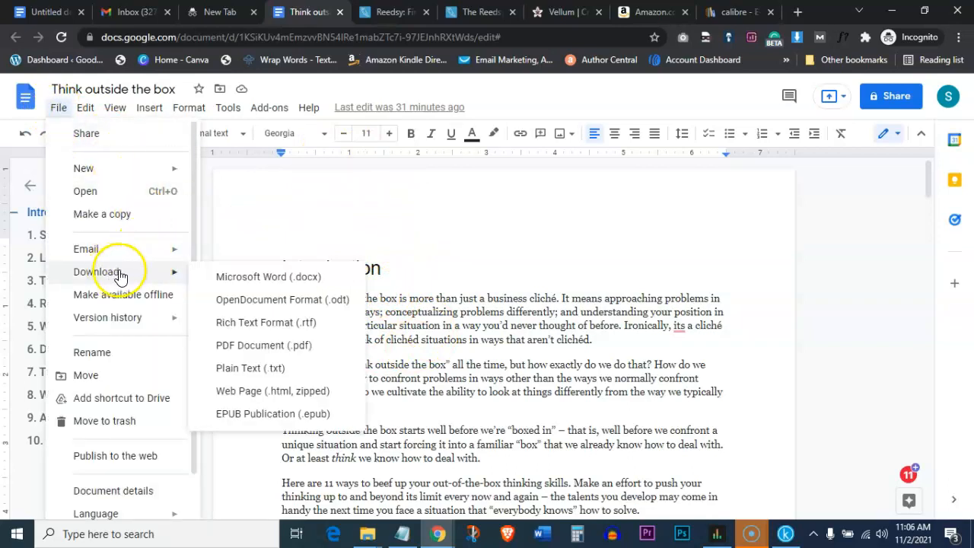
click(268, 279)
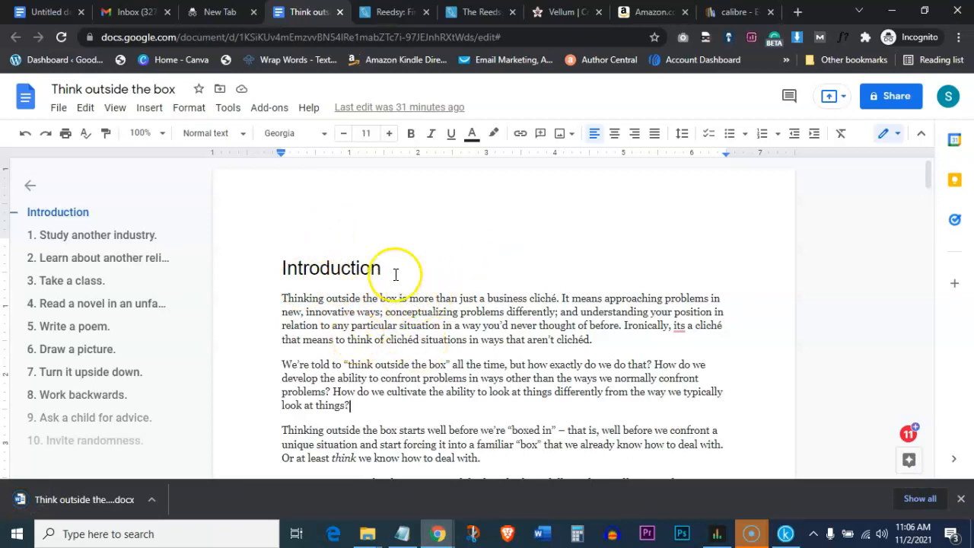
Open Amazon's Kindle Create page and examine its download options and feature descriptions.
click(797, 13)
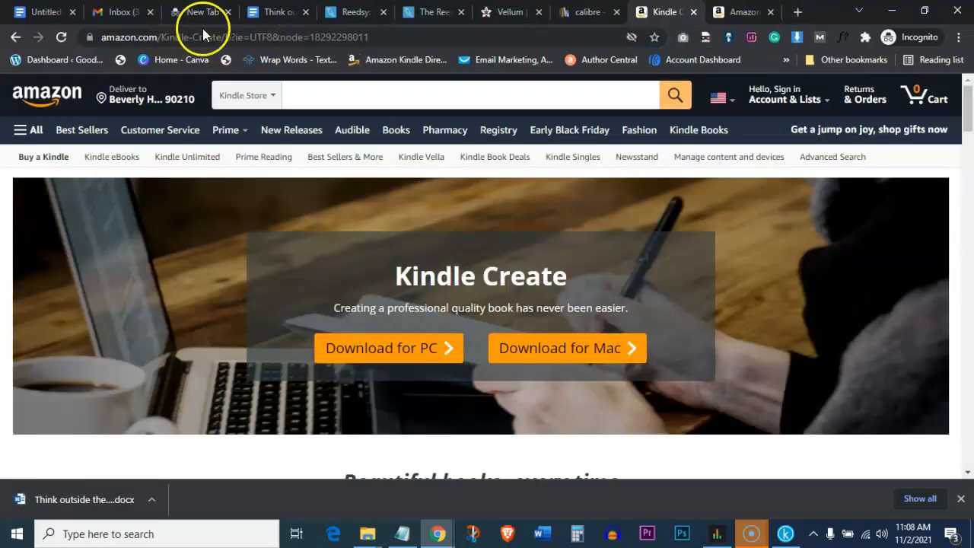
scroll(188, 253, down, 2)
scroll(188, 253, up, 2)
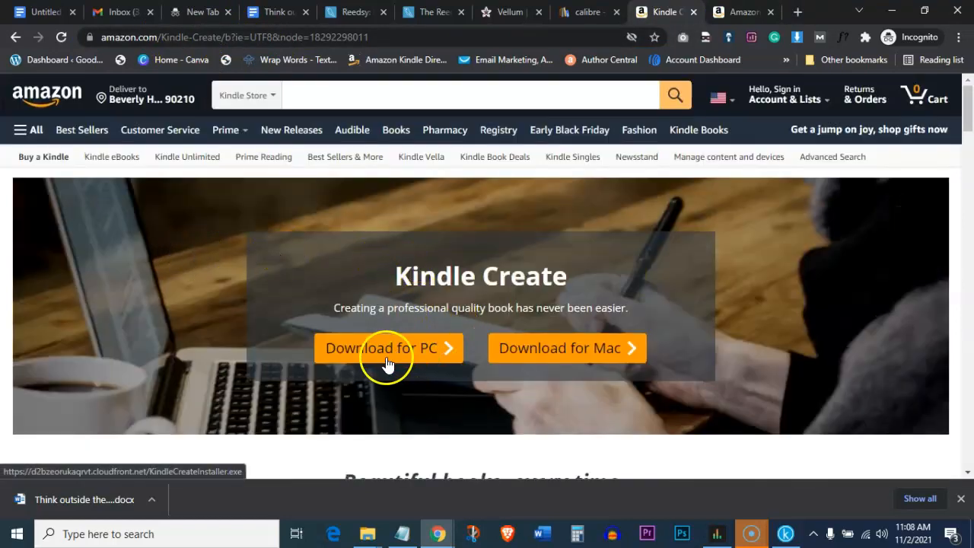
scroll(267, 235, down, 15)
scroll(98, 236, up, 6)
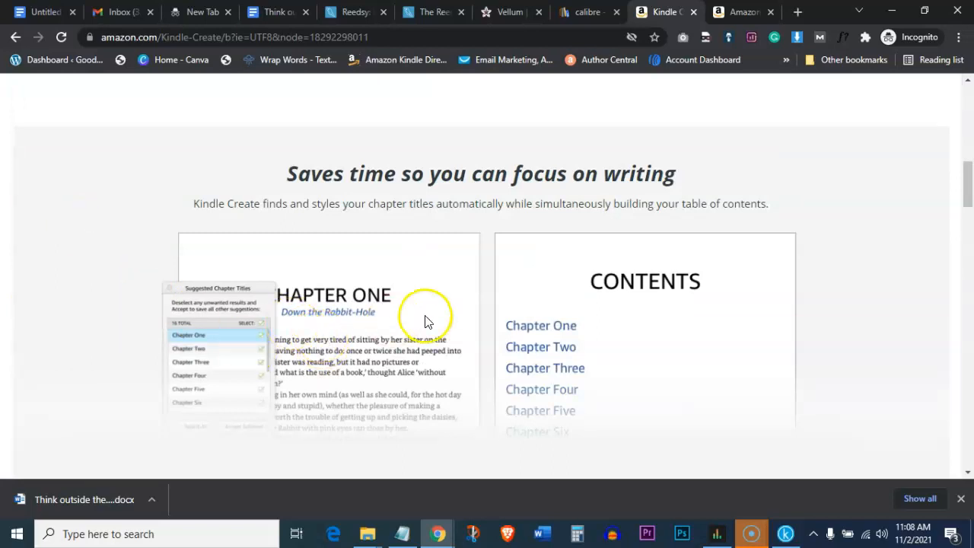
scroll(453, 293, down, 5)
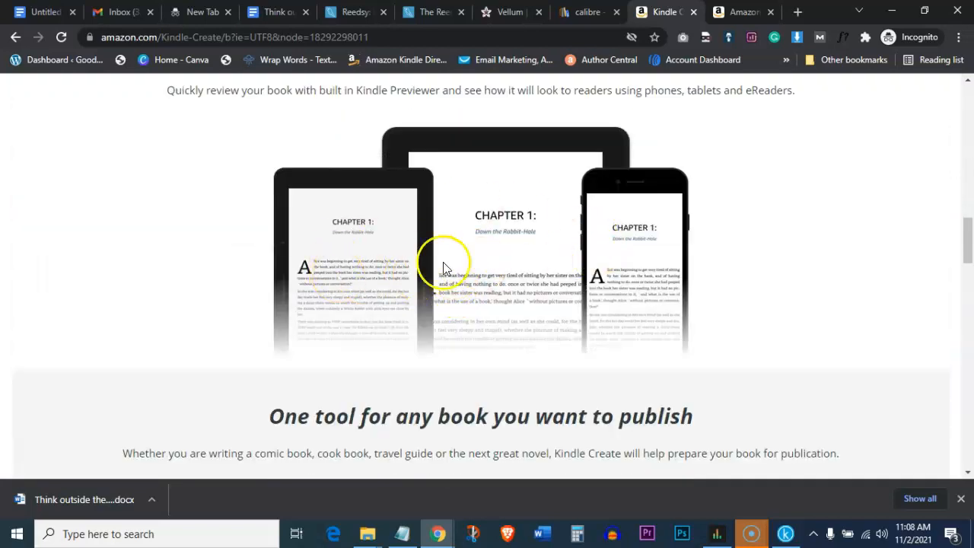
scroll(305, 267, down, 7)
scroll(220, 255, up, 11)
scroll(185, 245, down, 4)
scroll(373, 283, down, 15)
scroll(113, 233, up, 11)
scroll(119, 235, up, 15)
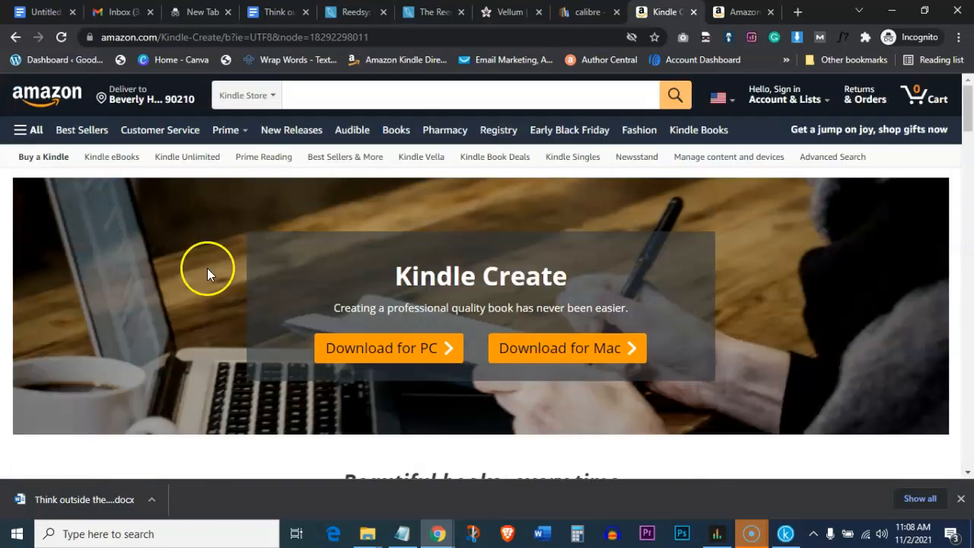
scroll(492, 289, down, 15)
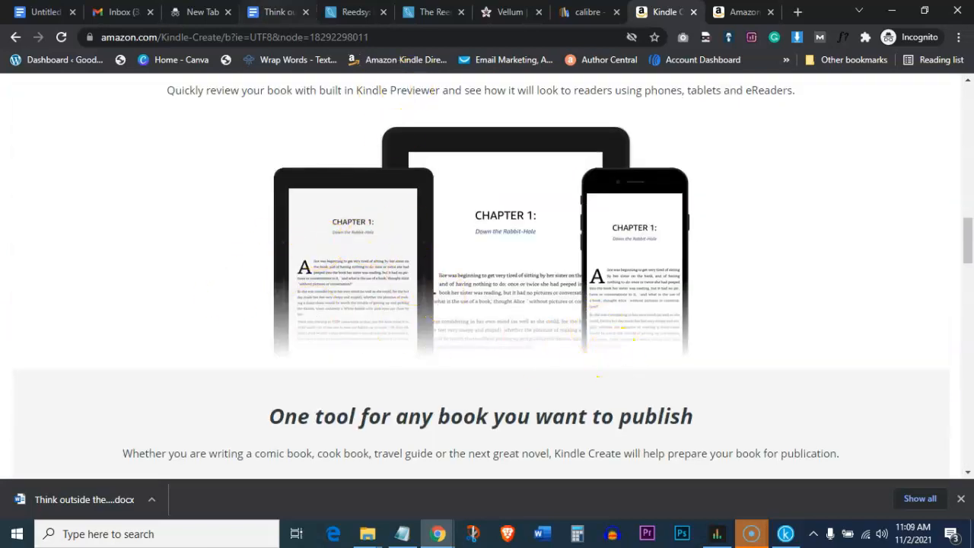
Go back to the Google Docs manuscript and review its numbered section headings and text.
click(296, 11)
scroll(411, 304, down, 10)
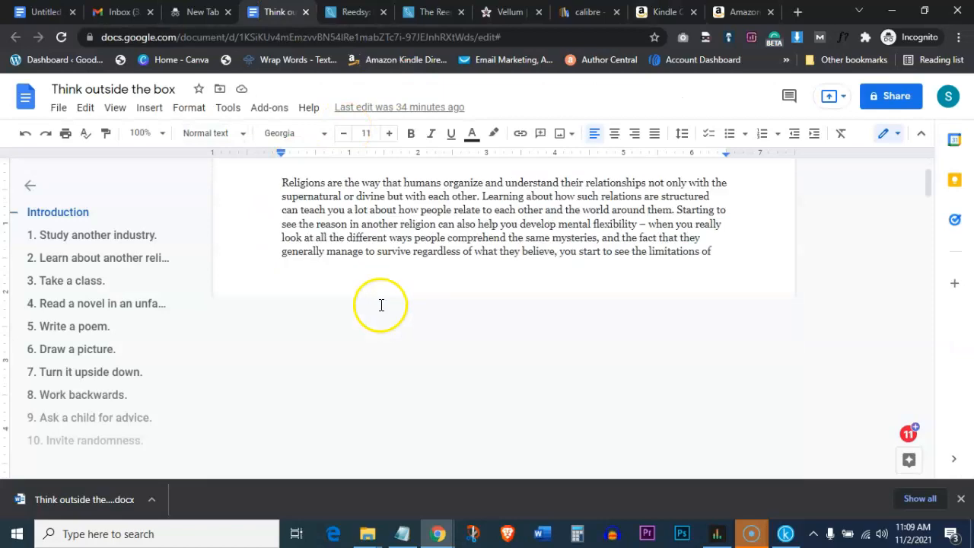
scroll(395, 235, down, 18)
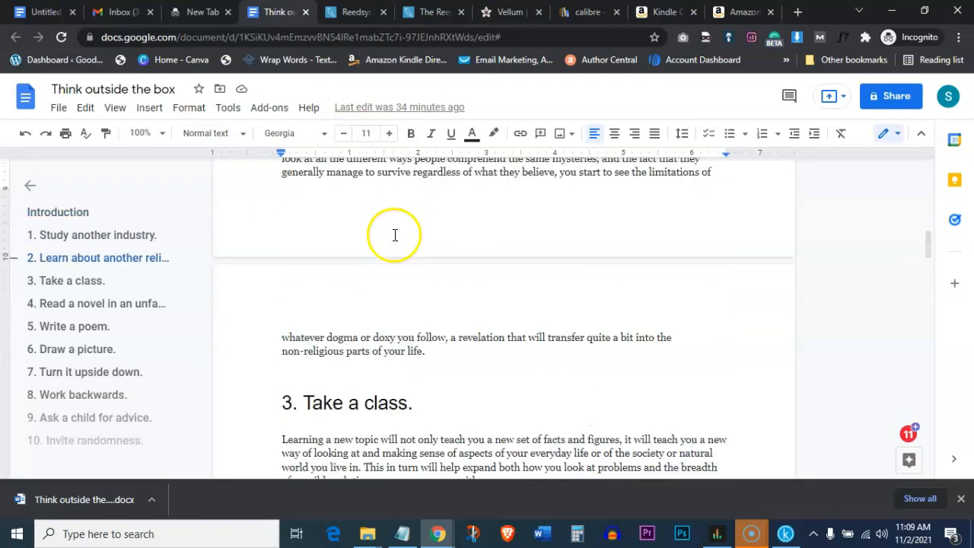
scroll(405, 252, down, 12)
scroll(405, 252, up, 20)
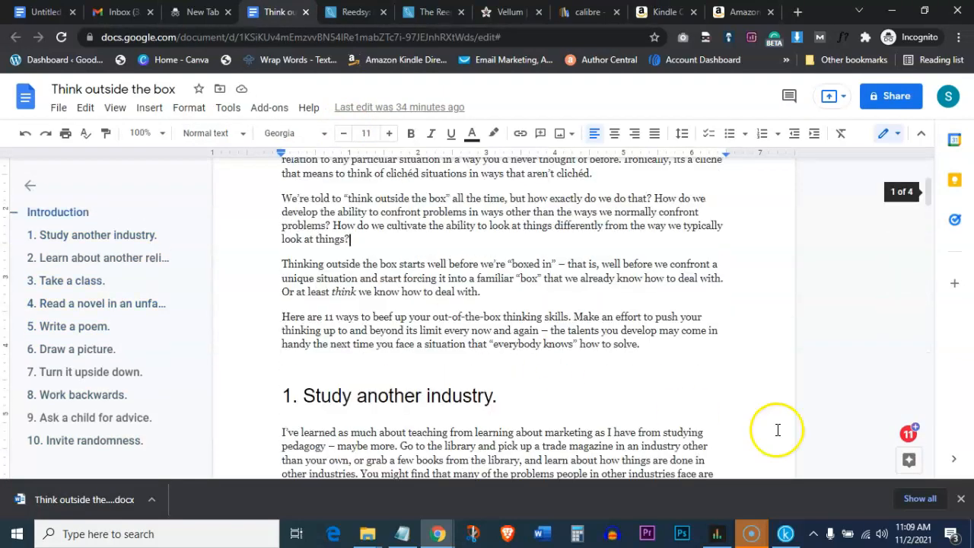
Switch to Kindle Create and import the Think outside the box .docx manuscript as a reflowable English book.
click(788, 525)
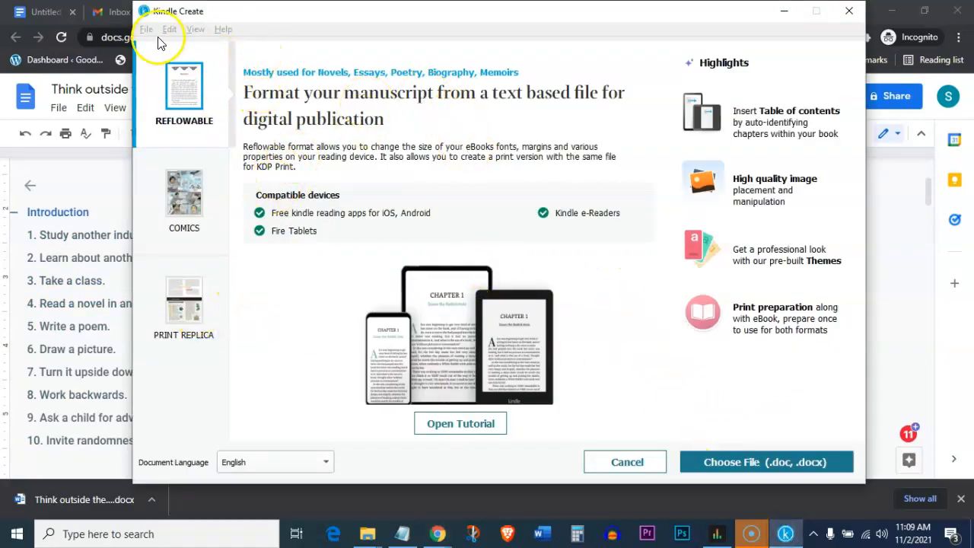
click(737, 468)
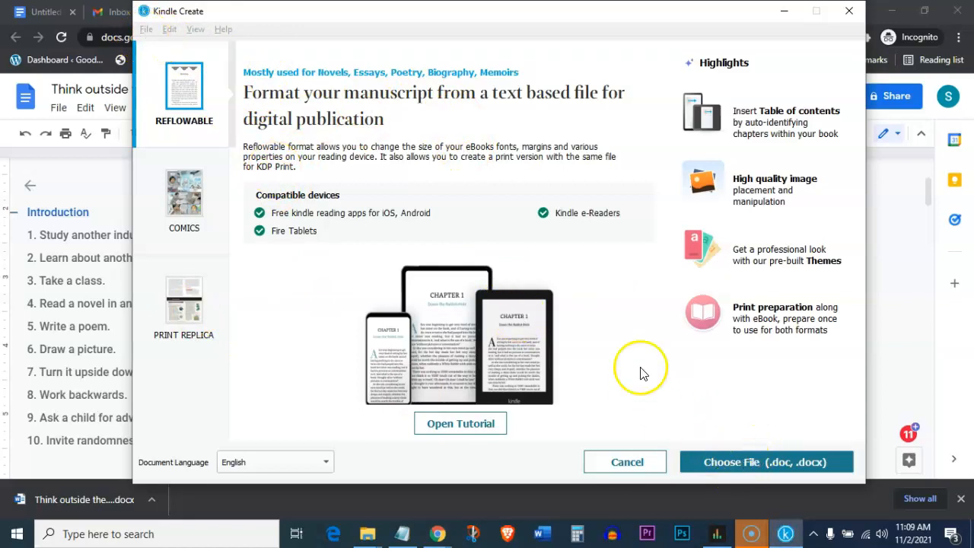
click(619, 324)
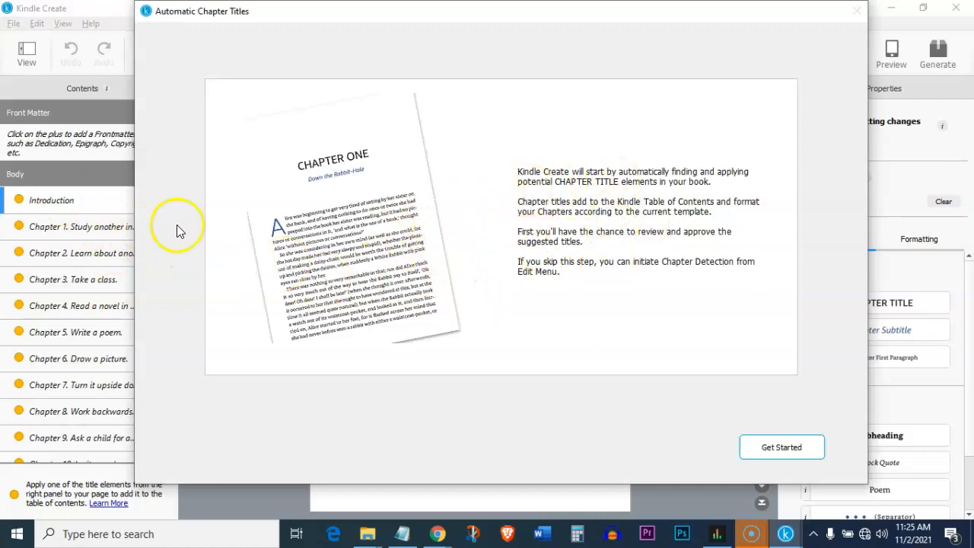
Switch to the Google Docs manuscript and examine its chapter headings and the page breaks separating the chapters.
click(438, 533)
click(487, 477)
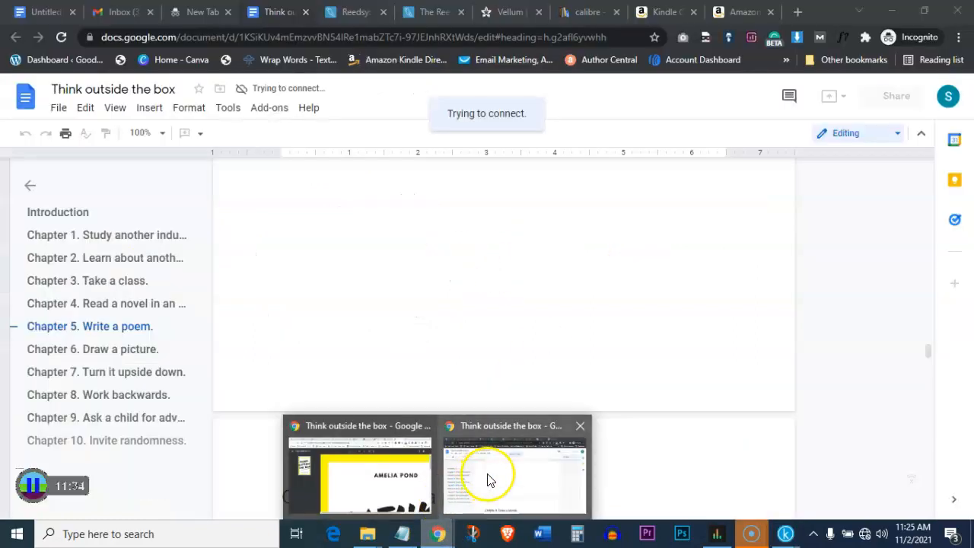
scroll(386, 313, up, 20)
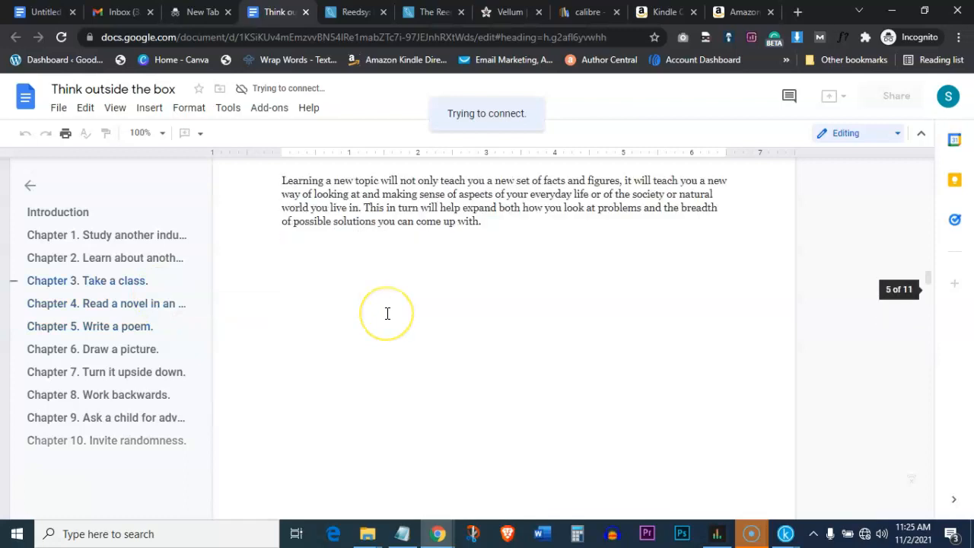
scroll(387, 312, up, 10)
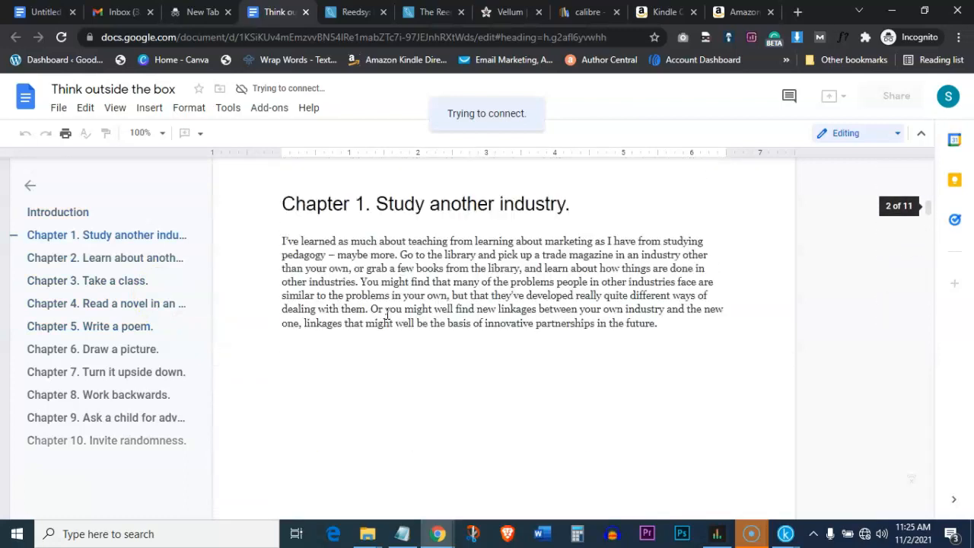
scroll(386, 313, down, 10)
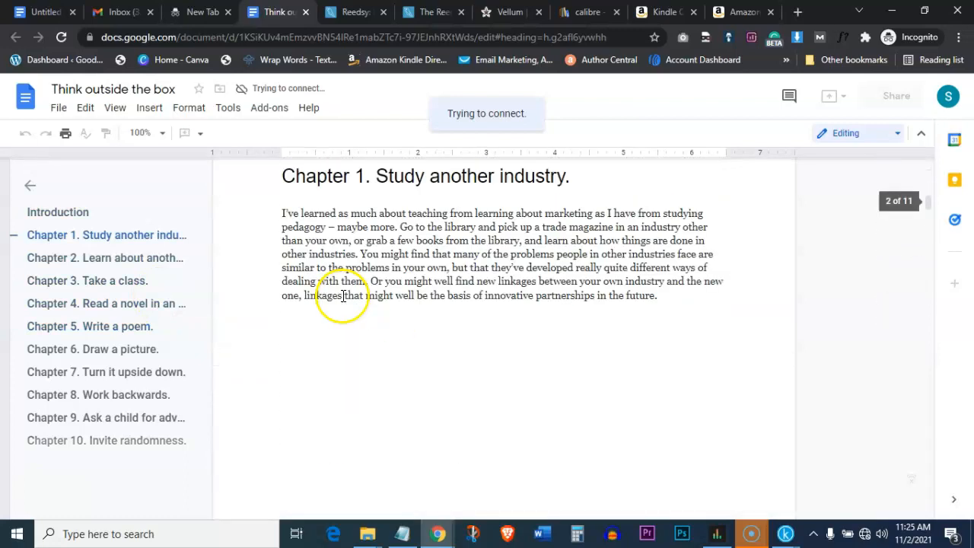
scroll(431, 256, up, 5)
scroll(433, 257, down, 5)
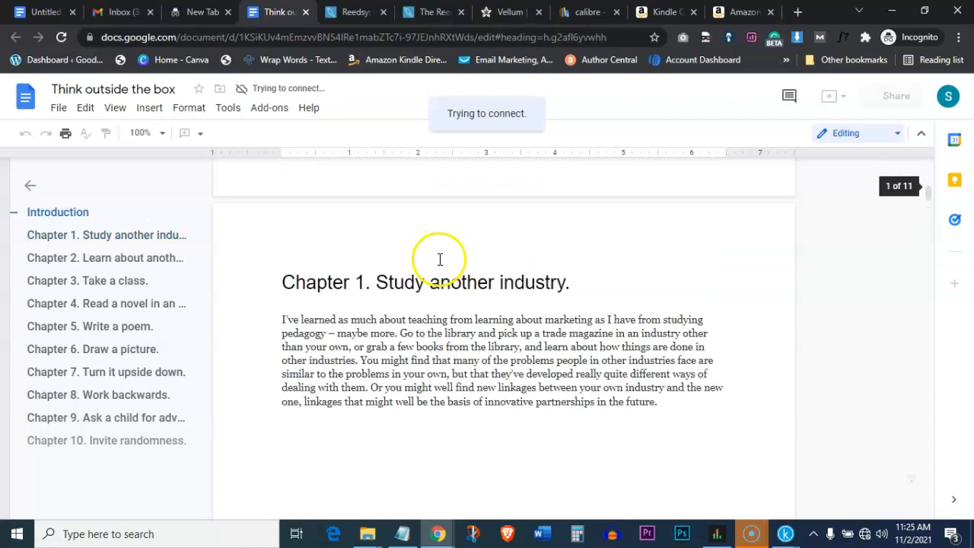
scroll(376, 264, up, 5)
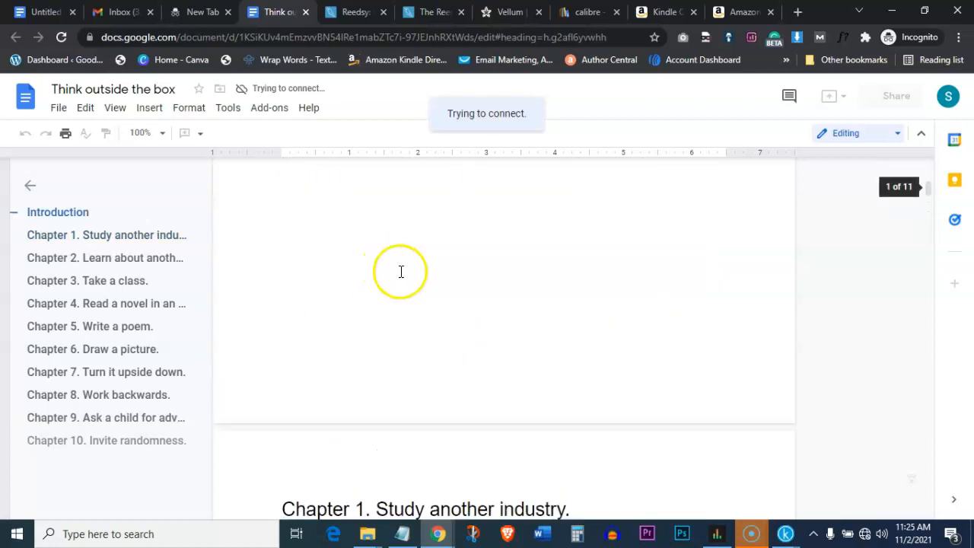
scroll(389, 267, down, 5)
scroll(322, 261, up, 5)
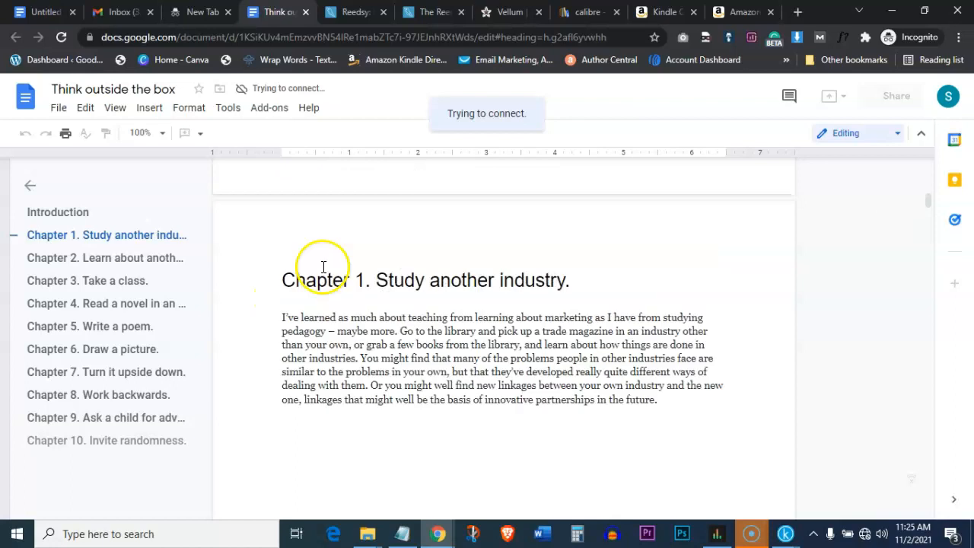
scroll(332, 302, down, 5)
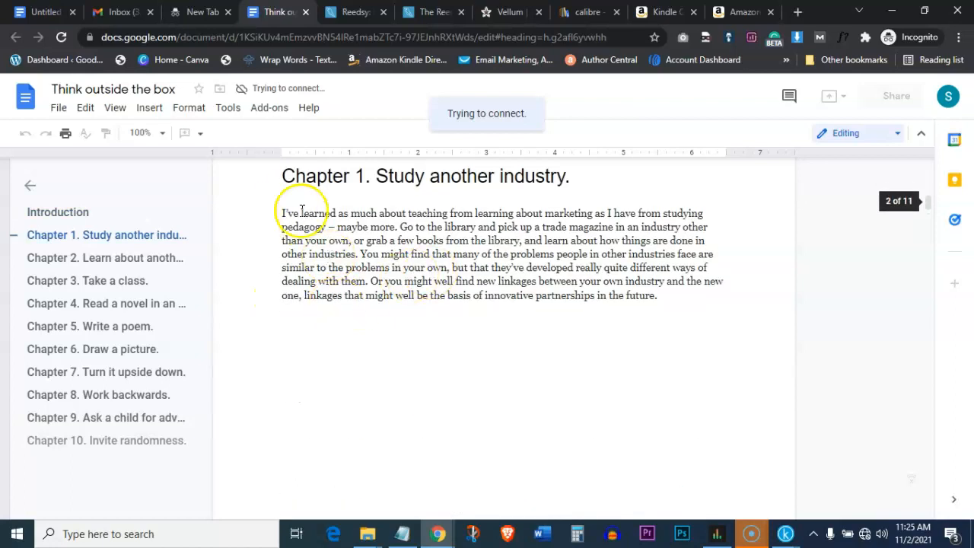
click(283, 181)
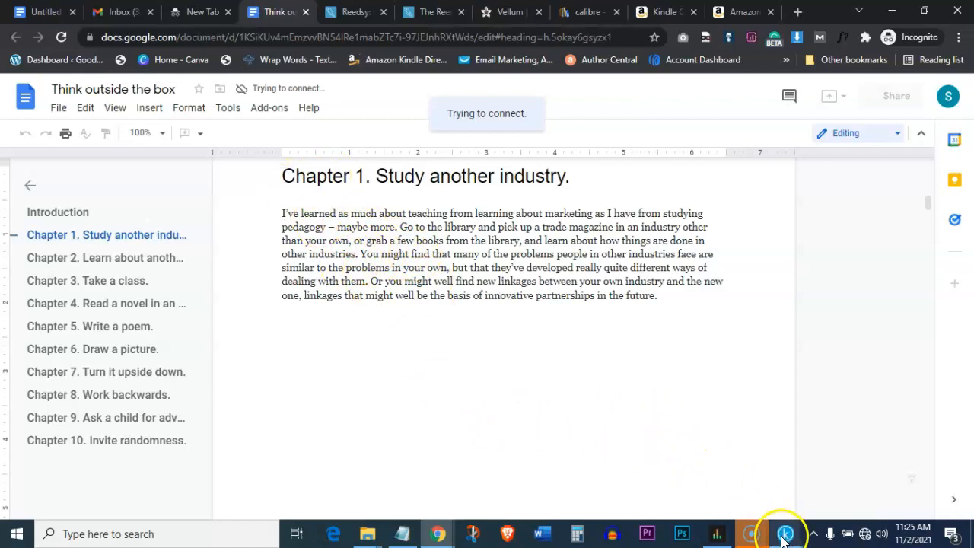
Return to Kindle Create and start automatic chapter title detection for the imported manuscript.
mouse_move(787, 536)
click(841, 471)
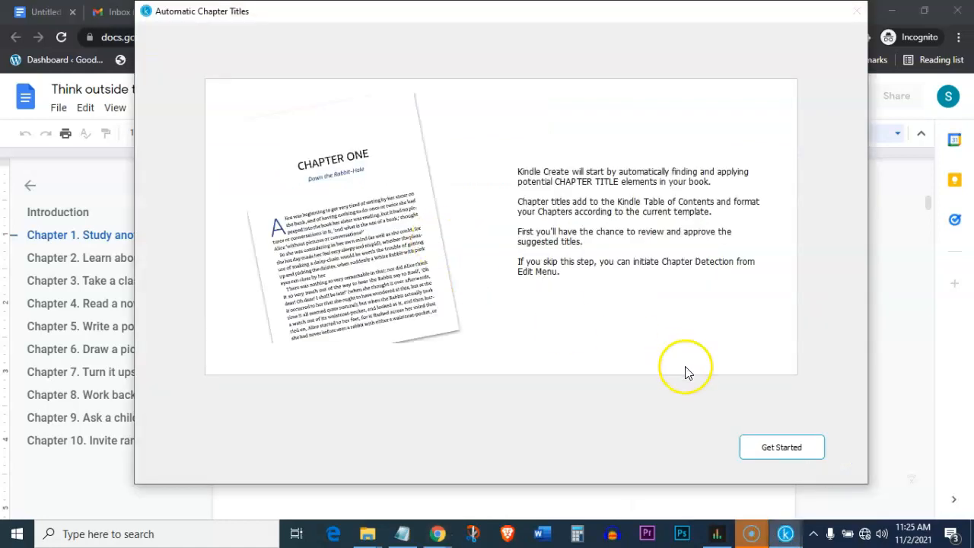
click(763, 455)
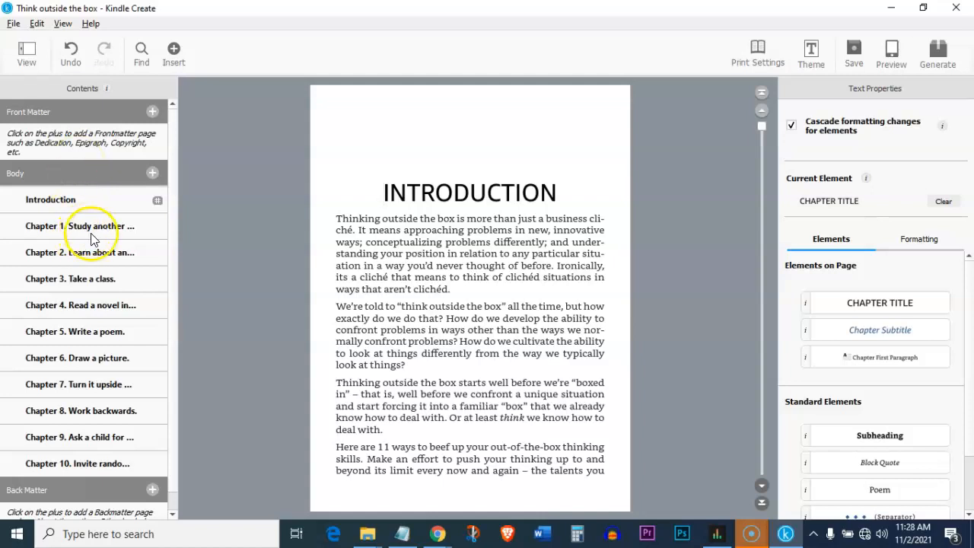
Review the detected chapter list and the pages for Chapter 3 and Chapter 1, including their chapter title formatting.
click(106, 280)
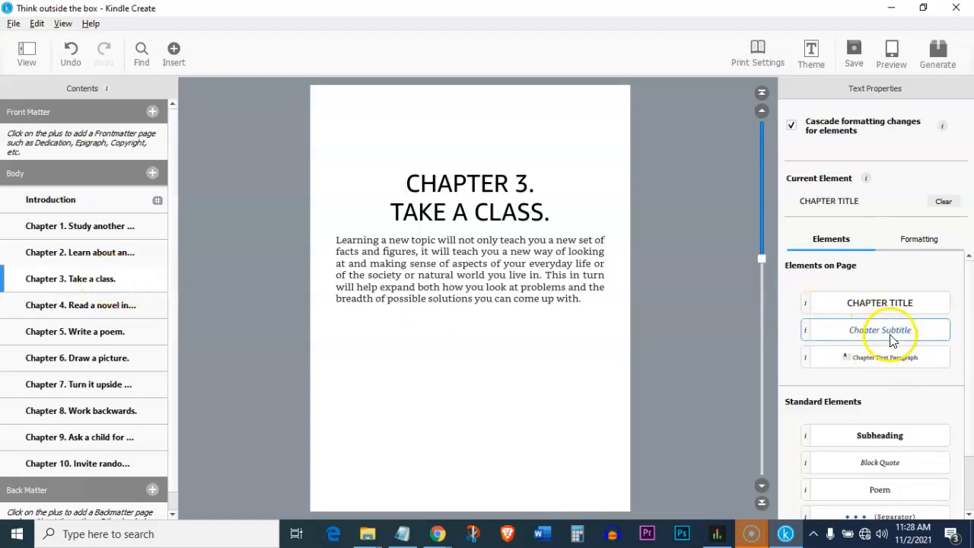
scroll(892, 403, down, 1)
scroll(895, 411, up, 1)
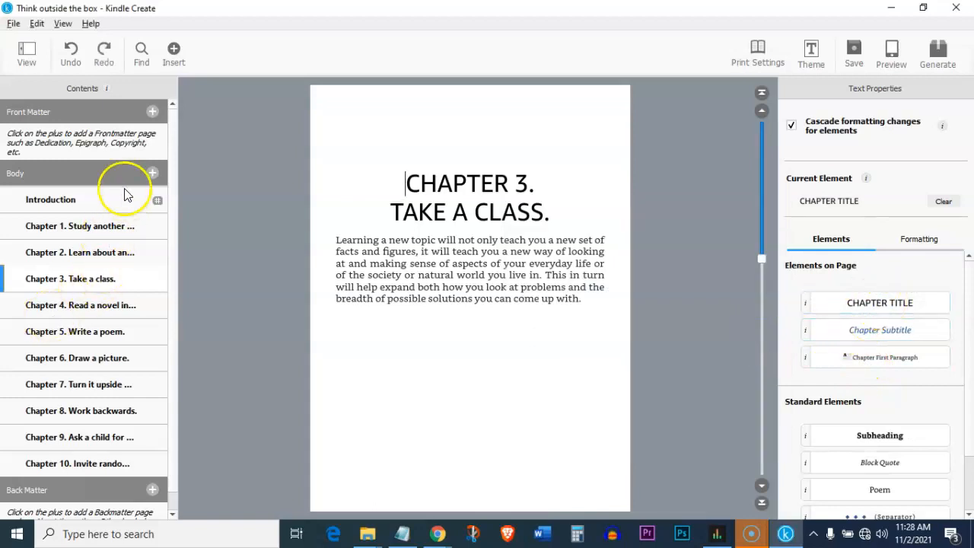
scroll(115, 251, down, 1)
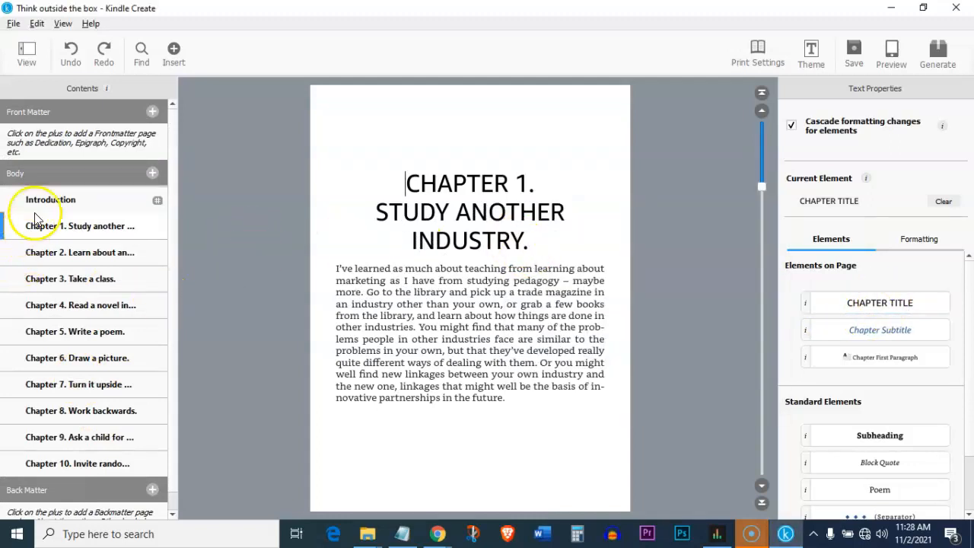
scroll(43, 216, down, 1)
scroll(86, 252, up, 1)
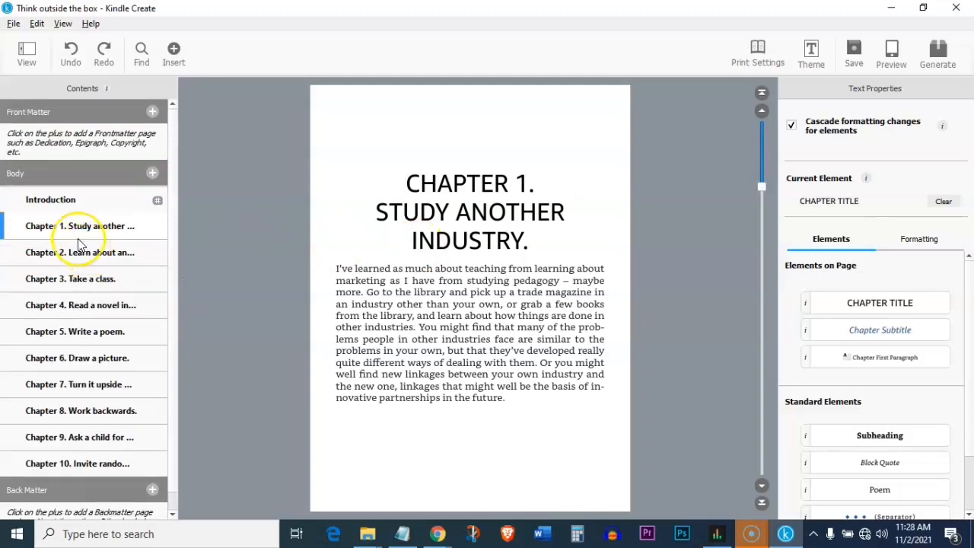
scroll(72, 209, down, 1)
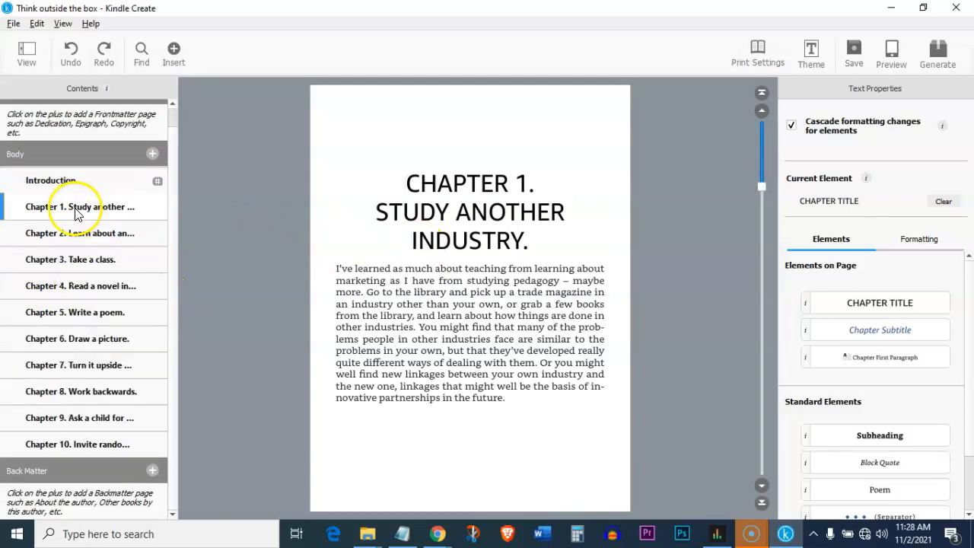
scroll(107, 321, up, 1)
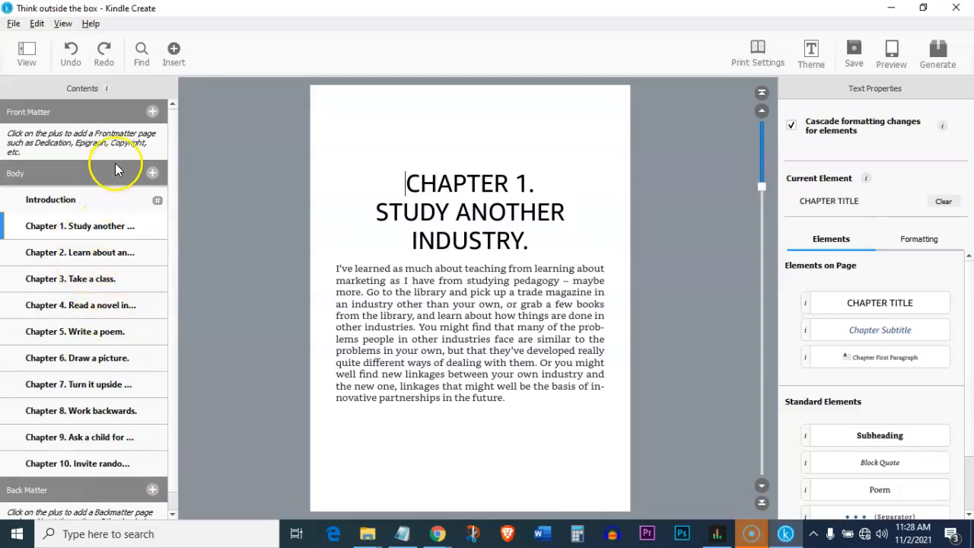
Start a front matter title page, and switch to the cover PDF in Chrome to check its author, title and subtitle.
click(152, 112)
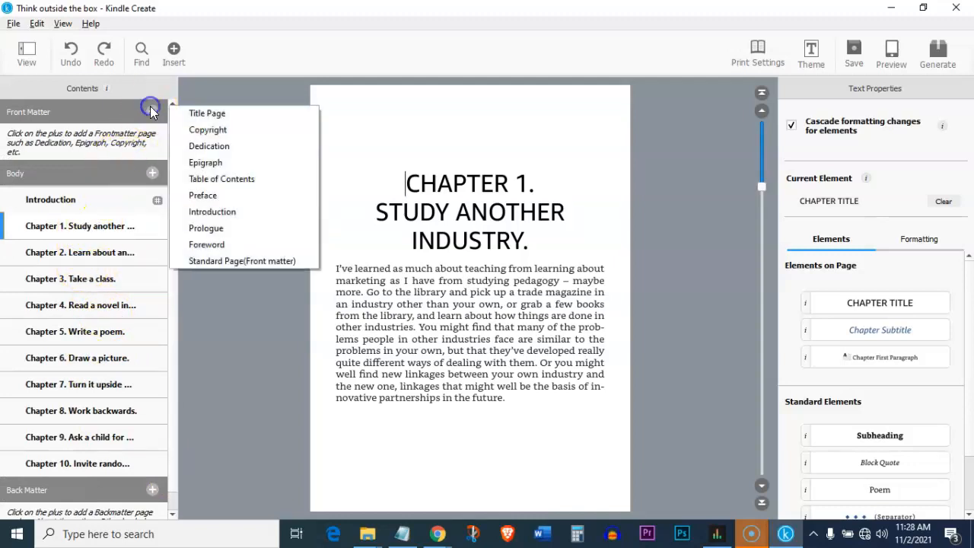
click(197, 114)
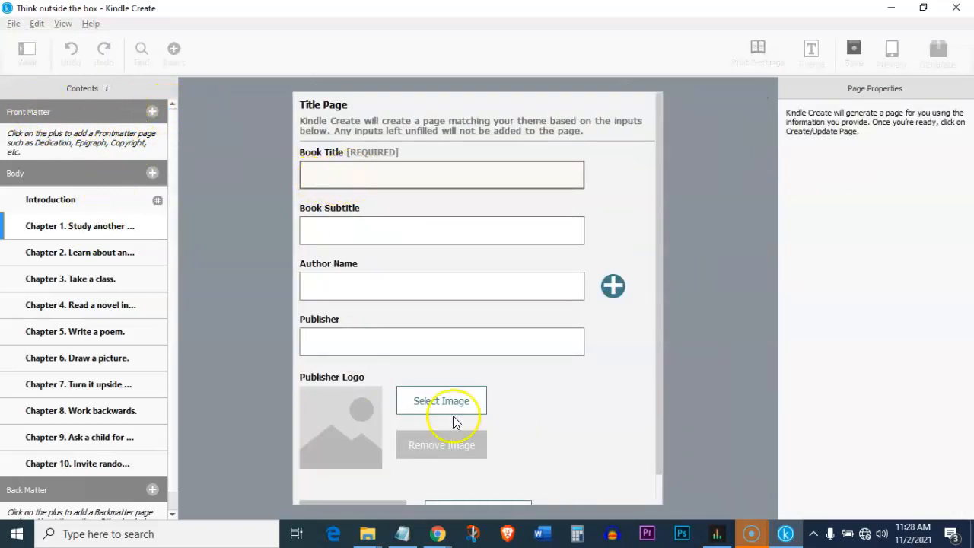
mouse_move(439, 540)
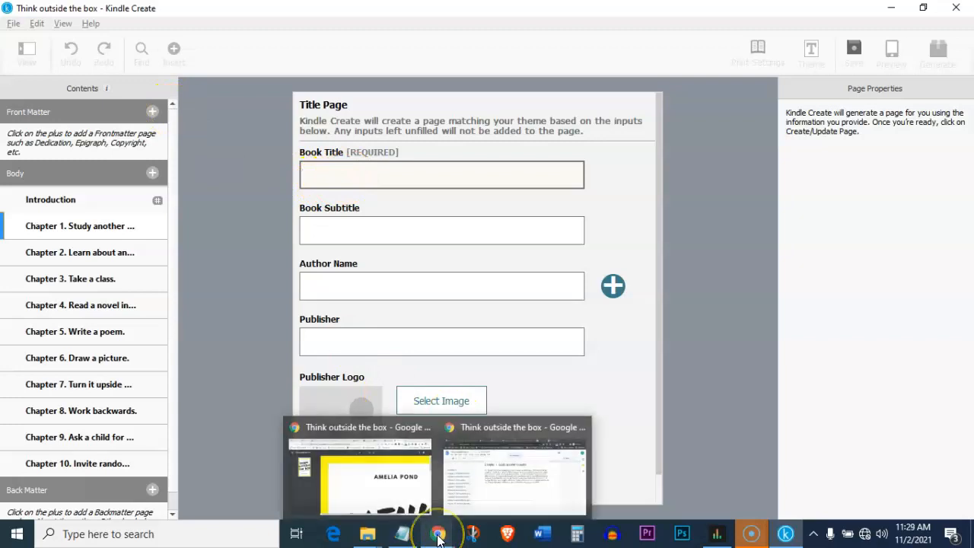
click(394, 505)
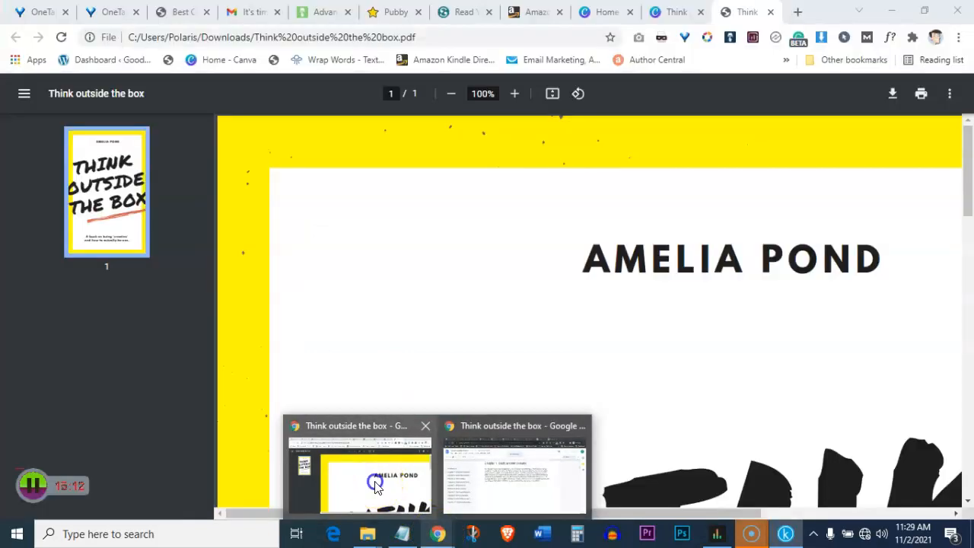
scroll(528, 251, down, 10)
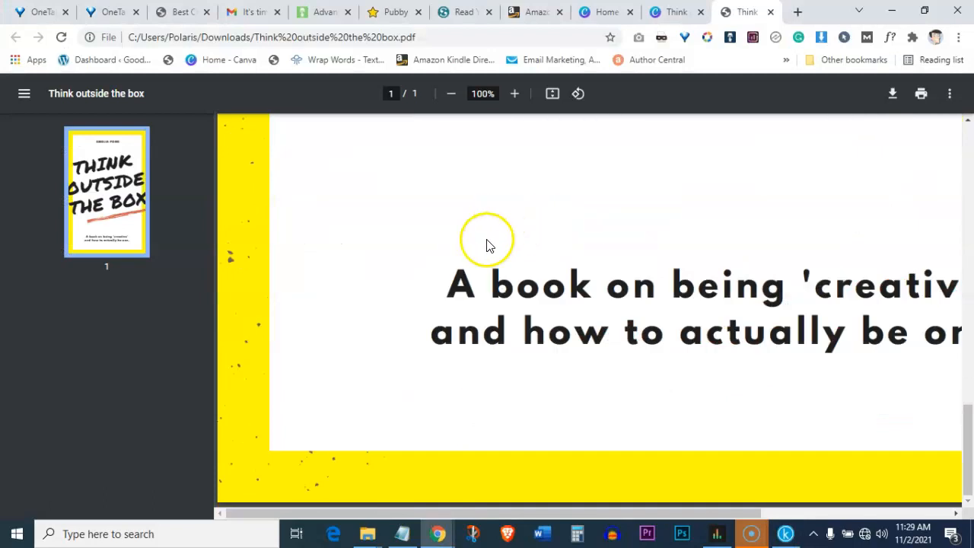
In Notepad, write "Think outside the box", "A book on being 'creative'and how to actually be one." and the author's name, and copy the title.
click(402, 534)
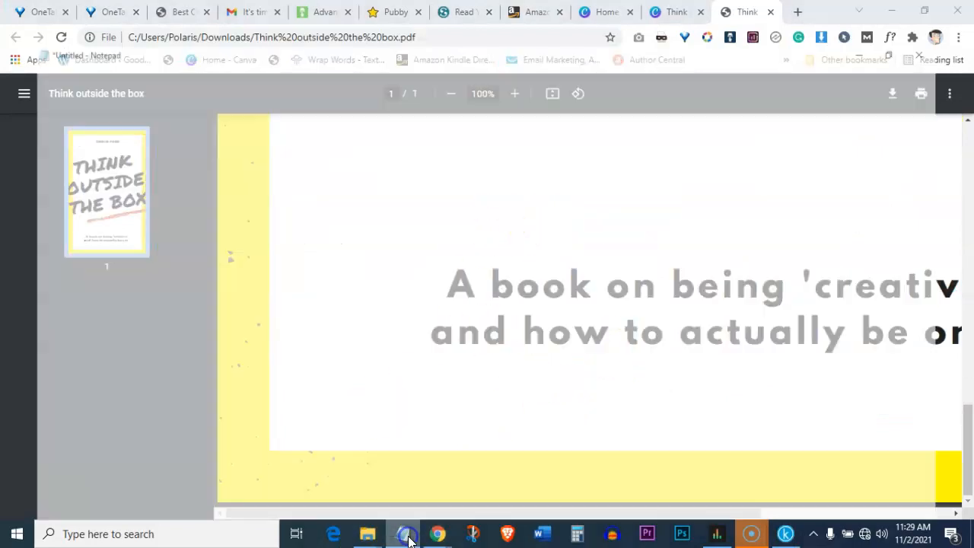
text(Think outside the box  A book on being 'creative'and how to actually be one.  Amelia Pond)
drag(128, 40, 1, 38)
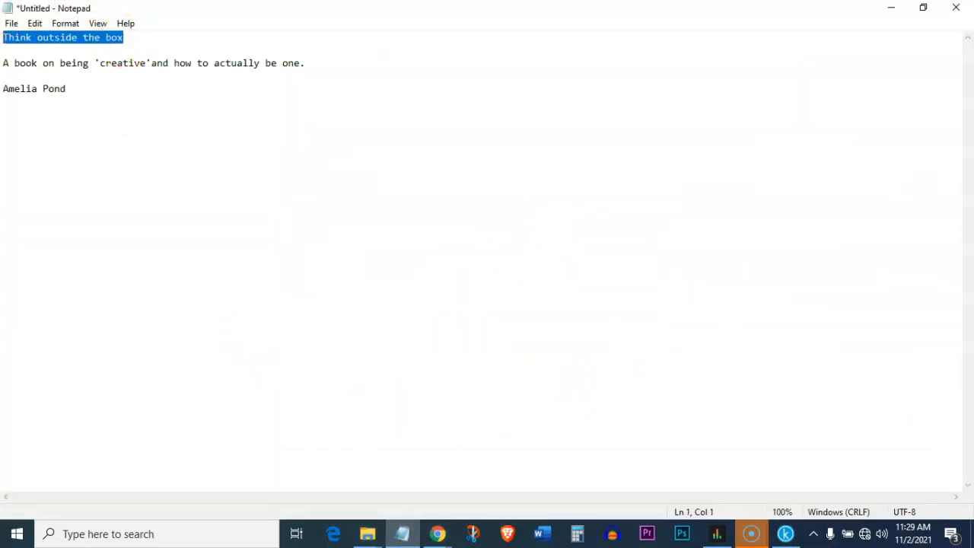
right_click(14, 40)
click(68, 83)
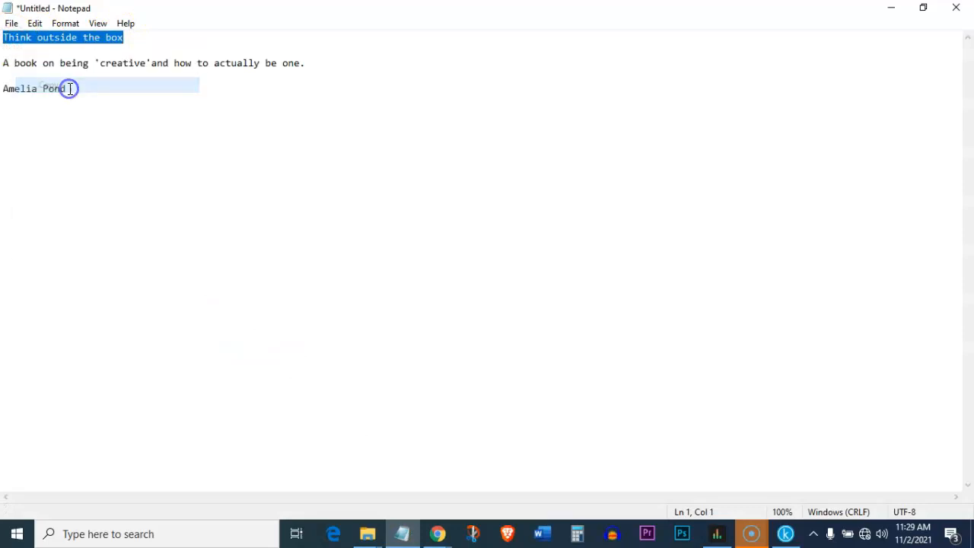
Switch to Kindle Create and paste "Think outside the box" as the title page's book title.
click(786, 533)
click(371, 180)
right_click(371, 181)
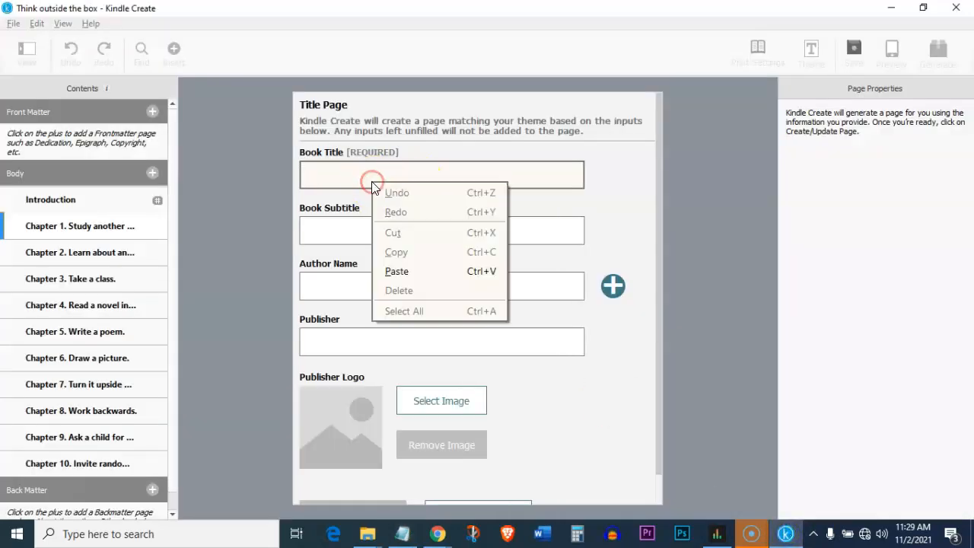
click(404, 269)
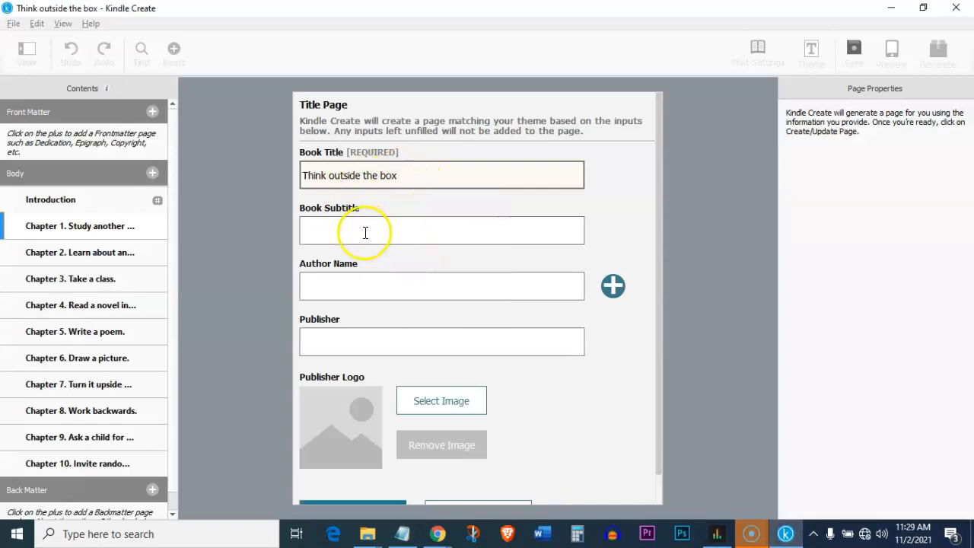
Copy "A book on being 'creative'and how to actually be one." from Notepad and paste it as the book subtitle in Kindle Create.
click(403, 533)
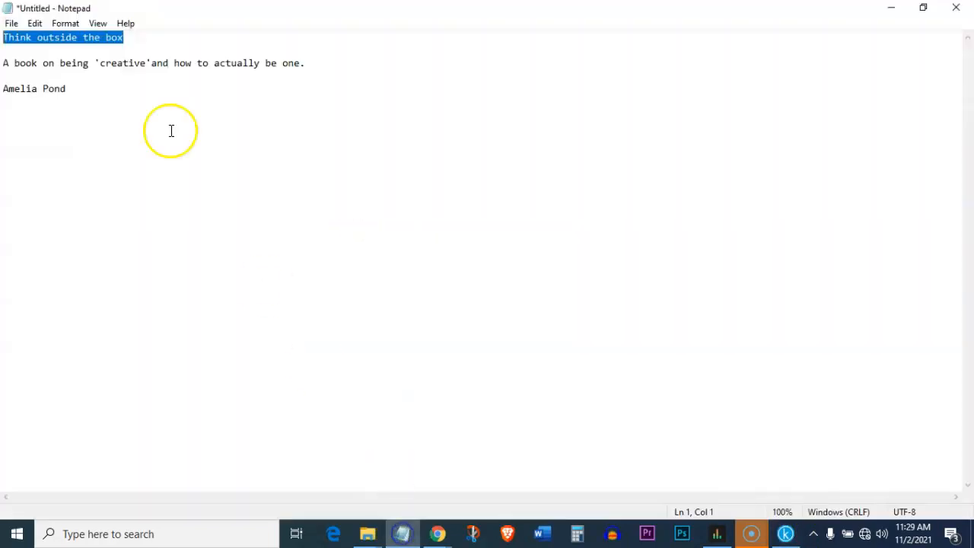
drag(306, 64, 35, 67)
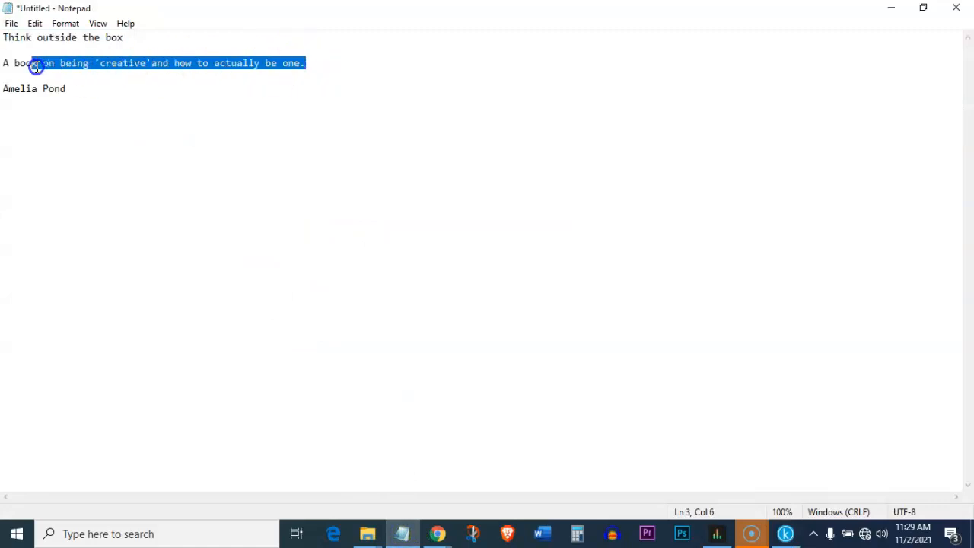
right_click(33, 65)
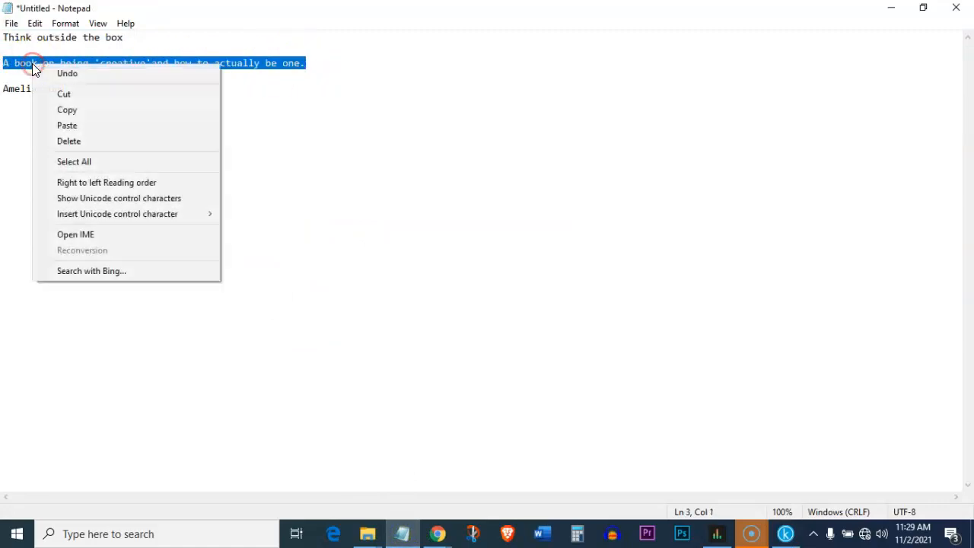
click(64, 108)
click(785, 533)
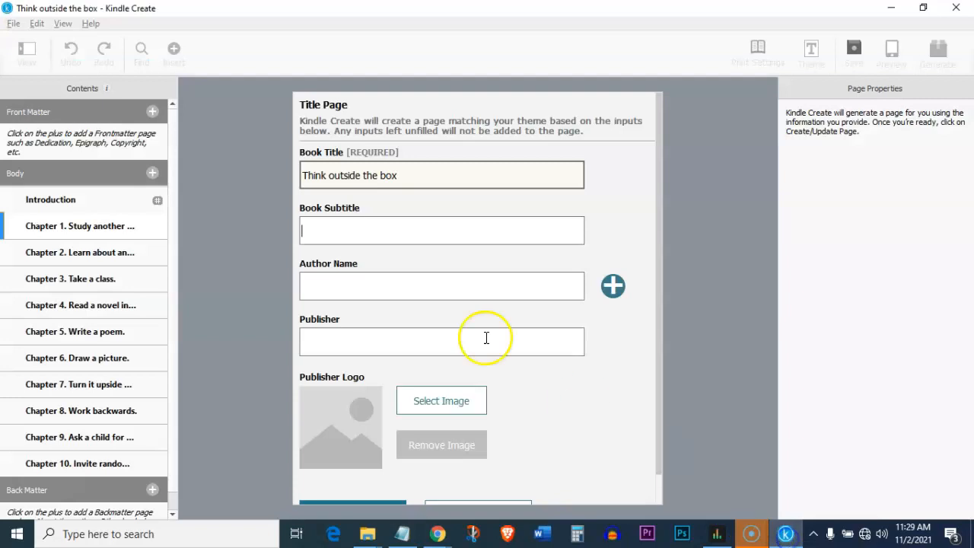
right_click(330, 228)
click(356, 315)
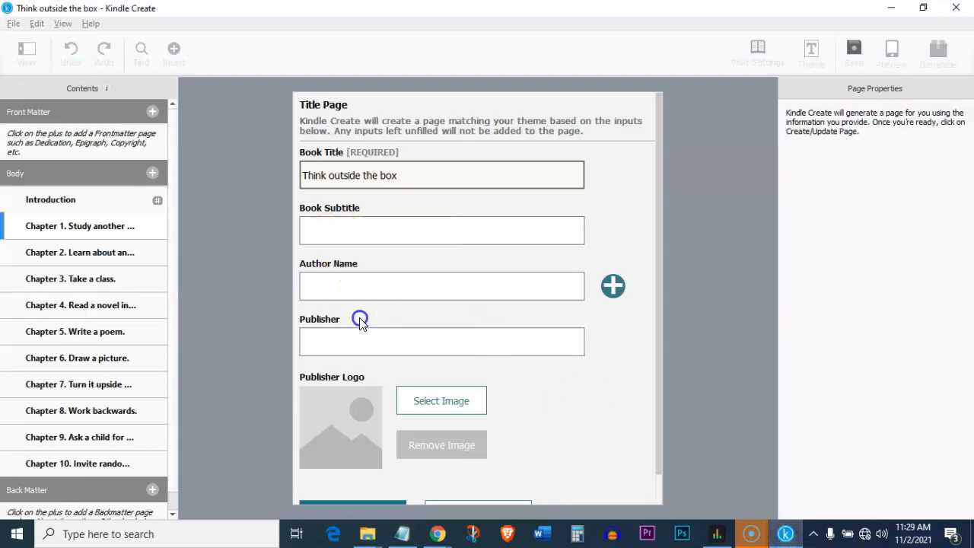
Copy the author's name from the Notepad notes and paste it as the title page's author name in Kindle Create.
click(403, 530)
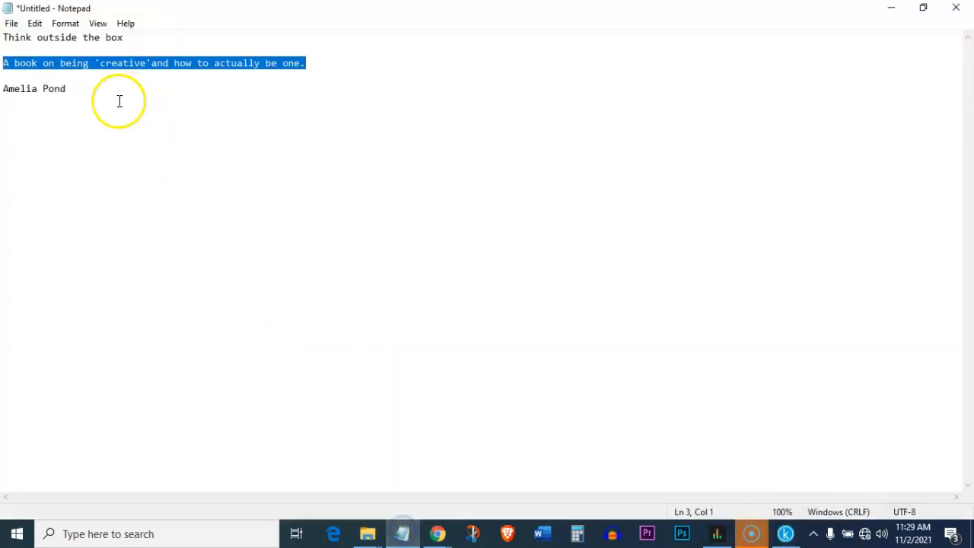
drag(67, 89, 6, 89)
right_click(7, 88)
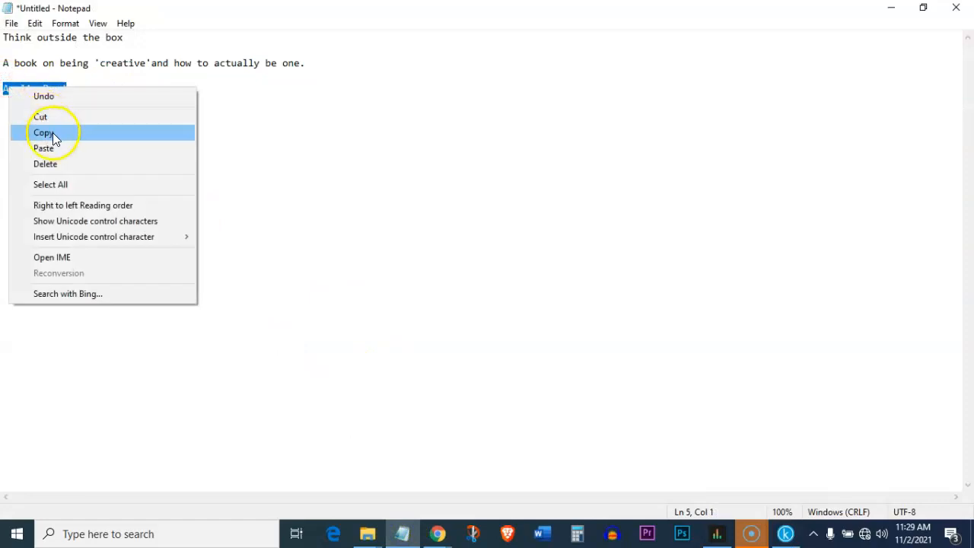
click(53, 134)
click(780, 529)
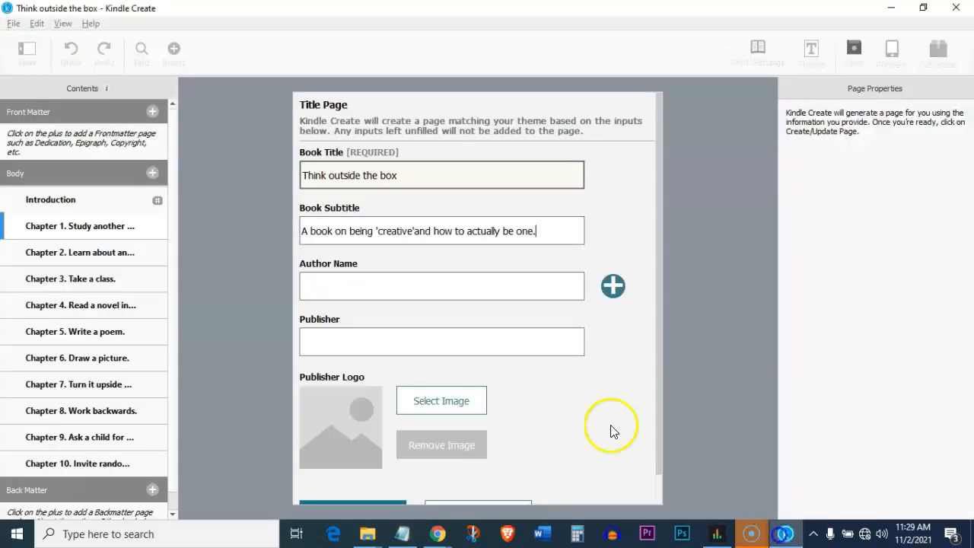
right_click(343, 287)
click(389, 376)
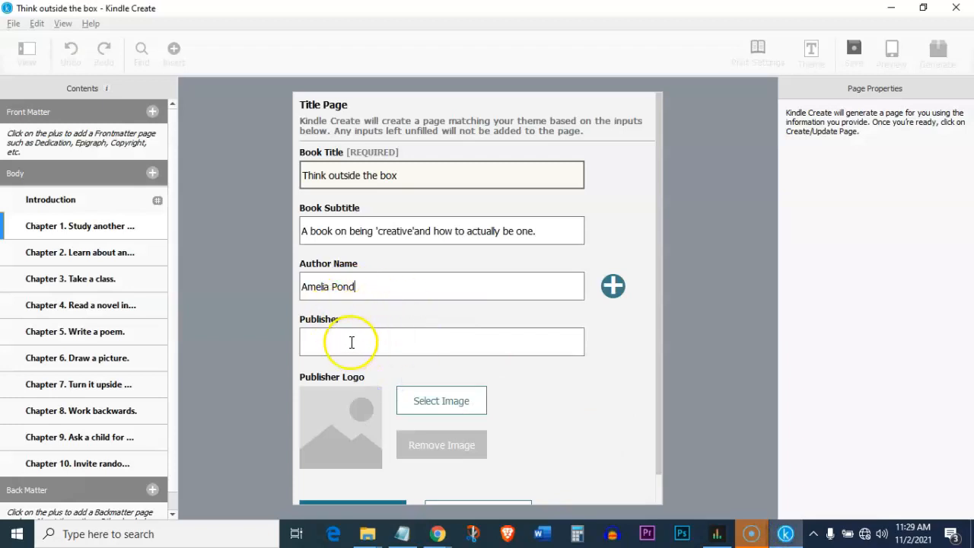
Create the title page from the entered details, leaving the publisher and publisher logo blank.
scroll(370, 315, down, 1)
click(353, 278)
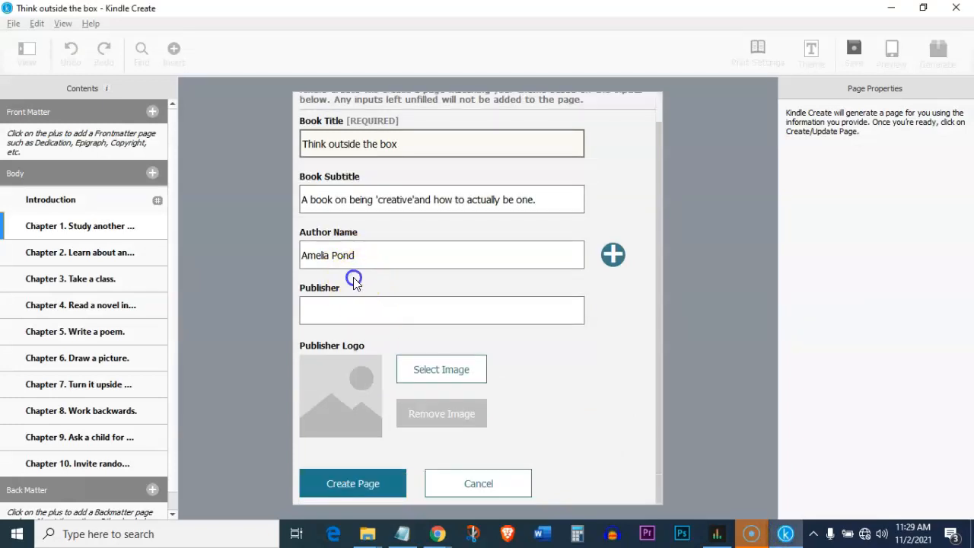
click(355, 484)
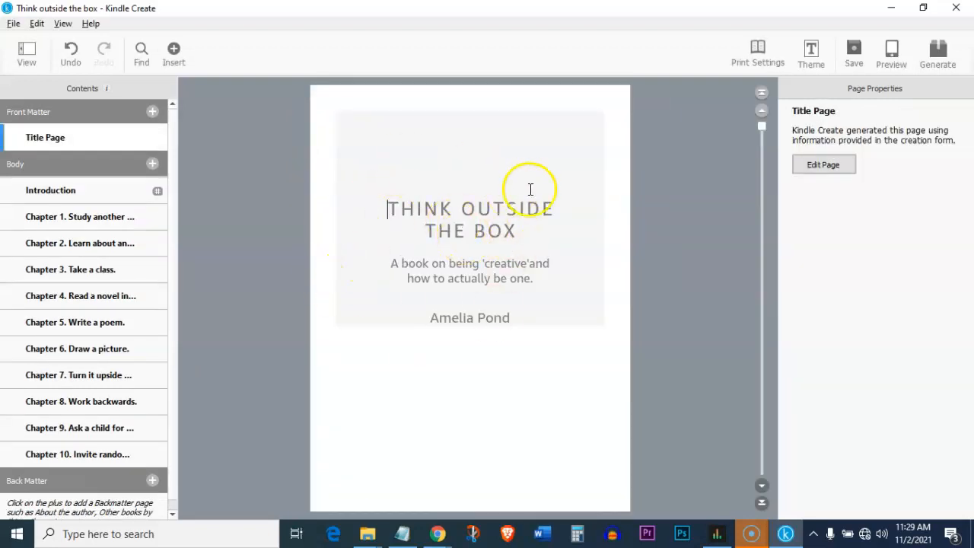
Preview the Classic and Cosmos book themes, and apply the Amour theme.
click(811, 51)
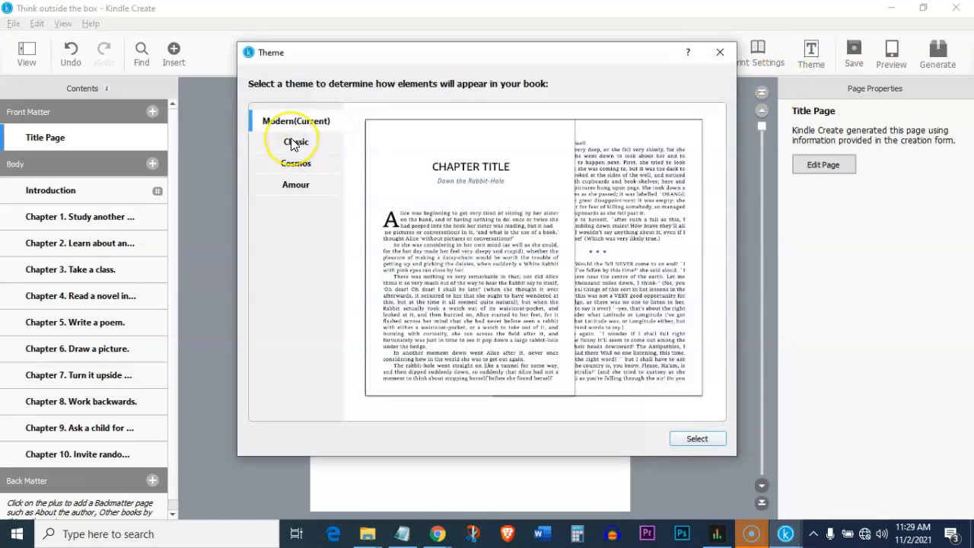
click(293, 145)
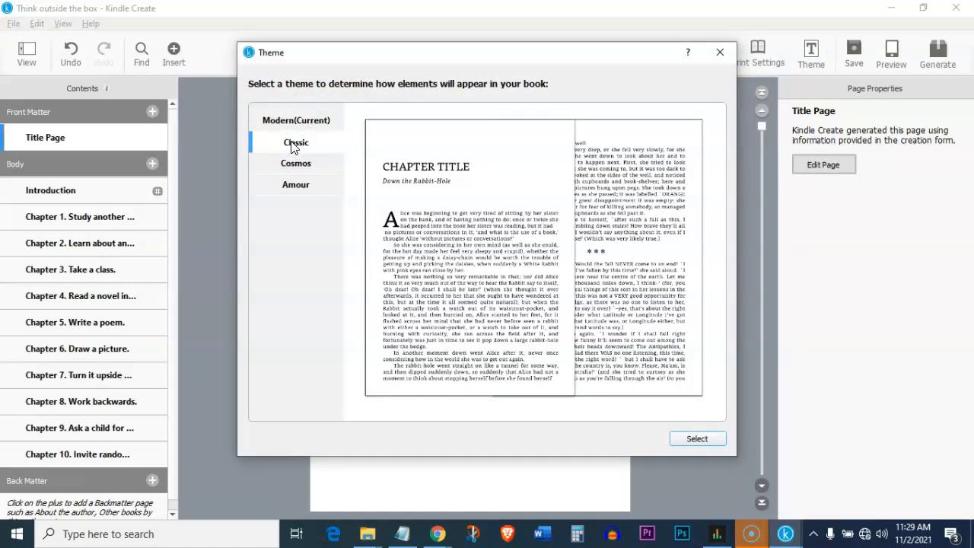
click(294, 165)
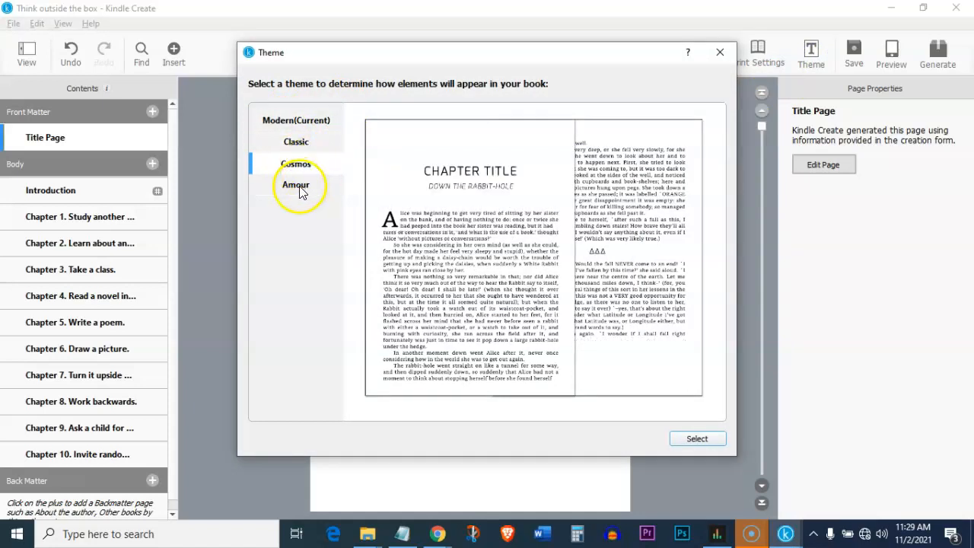
click(296, 185)
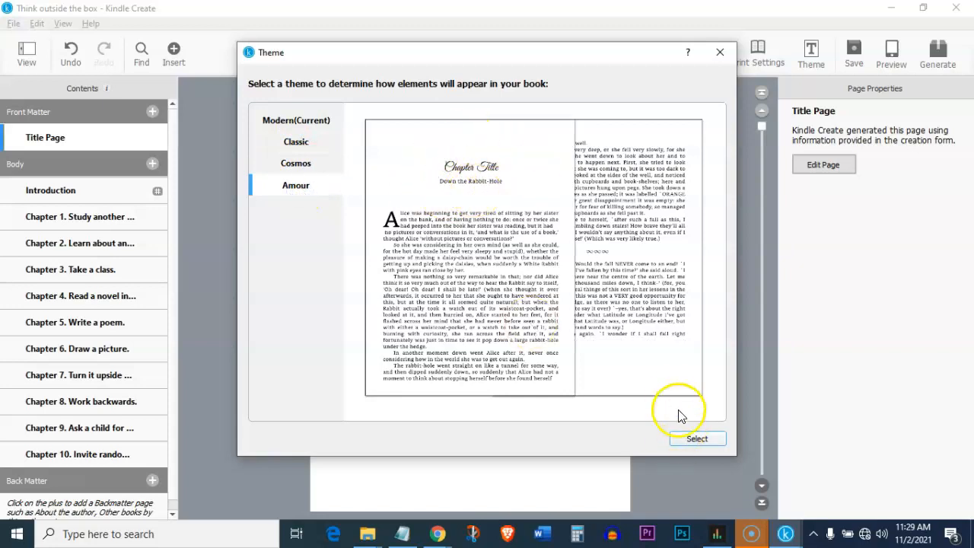
click(688, 439)
Add a copyright page to the front matter, with the author's name plus "Publishing" as copyright owner and 2021 as year of publication.
click(153, 112)
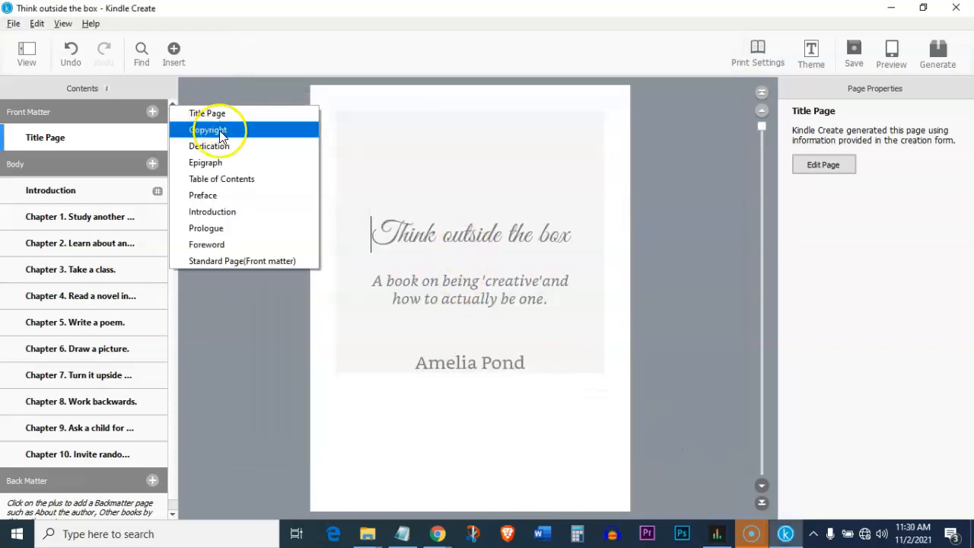
click(215, 131)
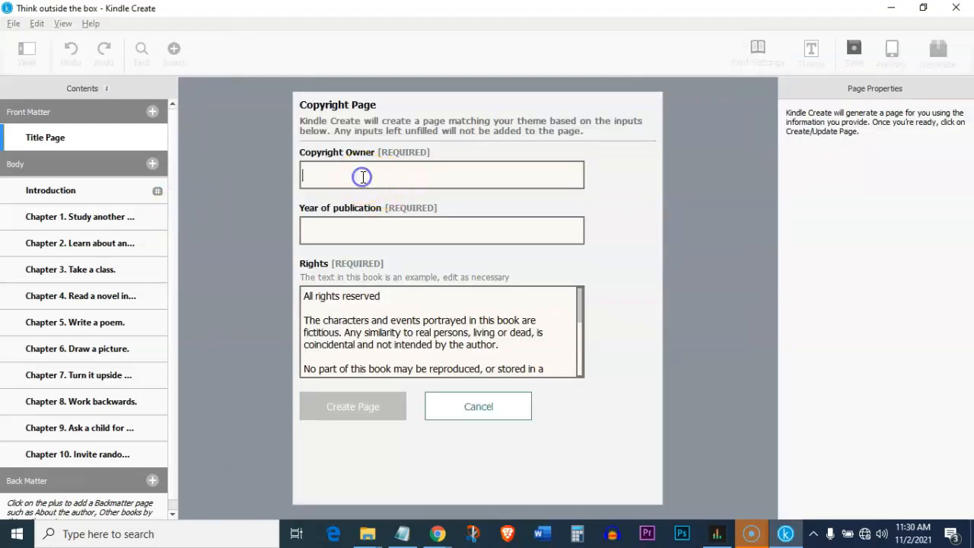
right_click(360, 175)
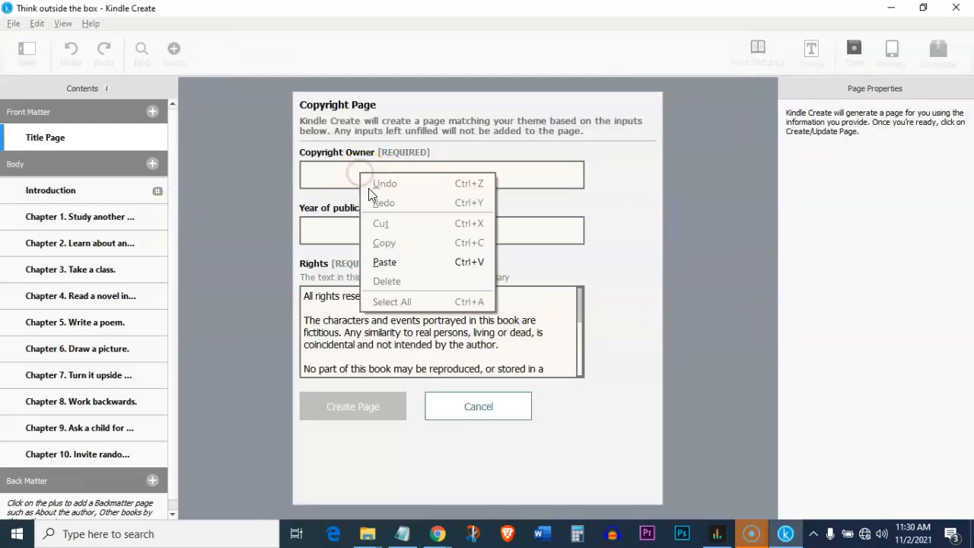
click(387, 262)
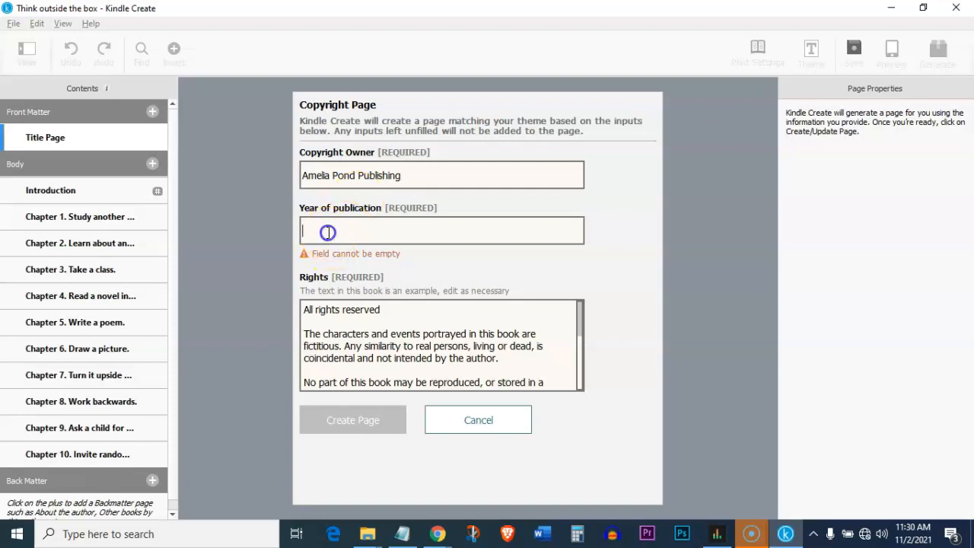
text(2021)
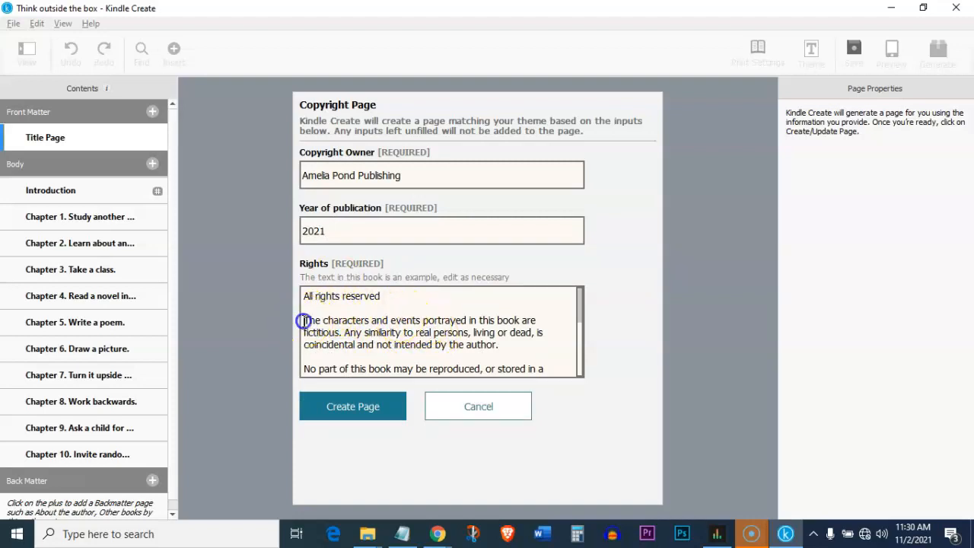
Delete the paragraph about fictitious characters and events from the copyright page's rights text.
drag(416, 323, 417, 322)
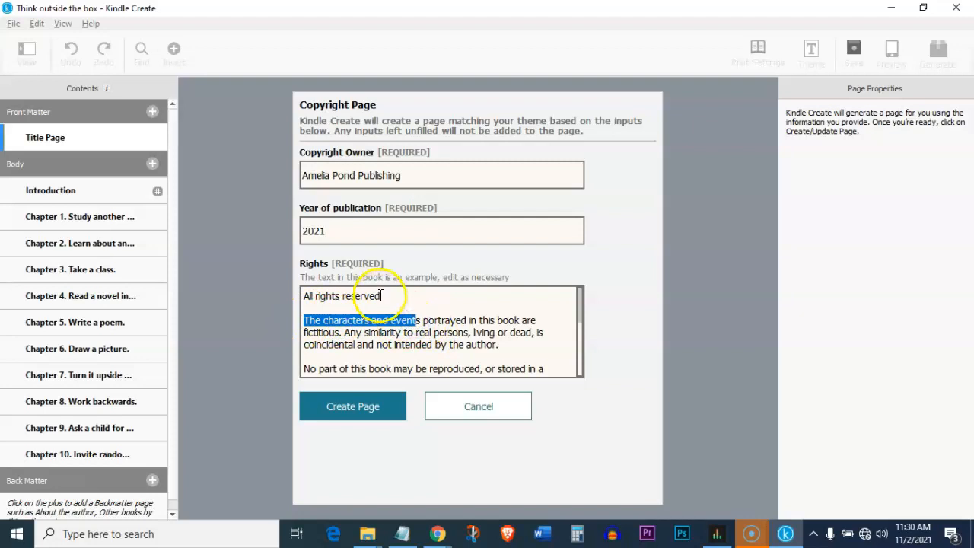
click(381, 295)
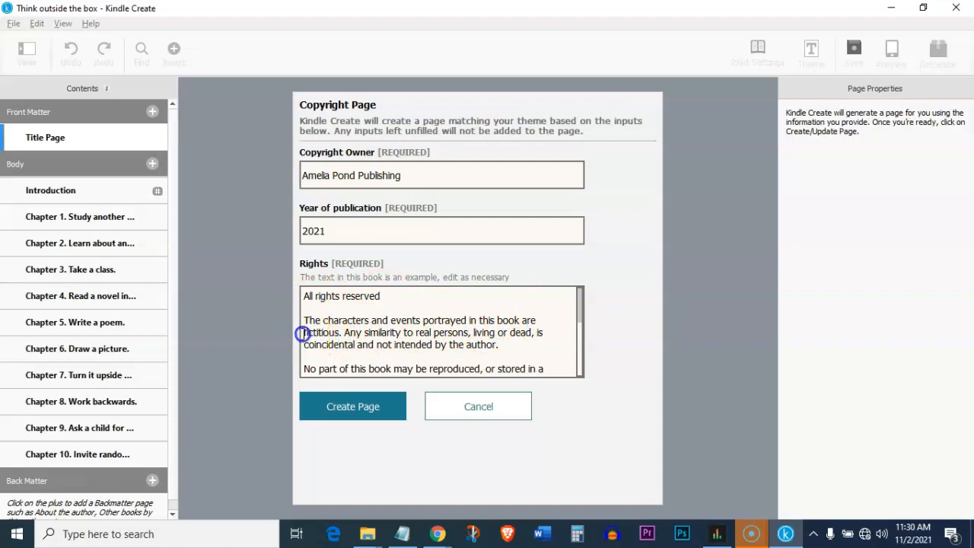
click(428, 332)
scroll(411, 333, down, 4)
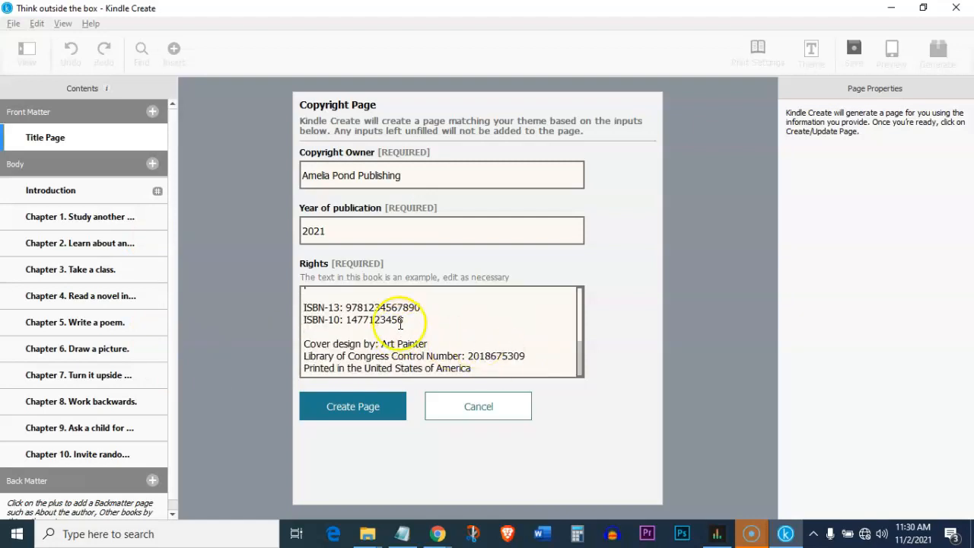
scroll(401, 325, up, 4)
drag(517, 343, 296, 325)
key(Delete)
key(Delete)
key(Delete)
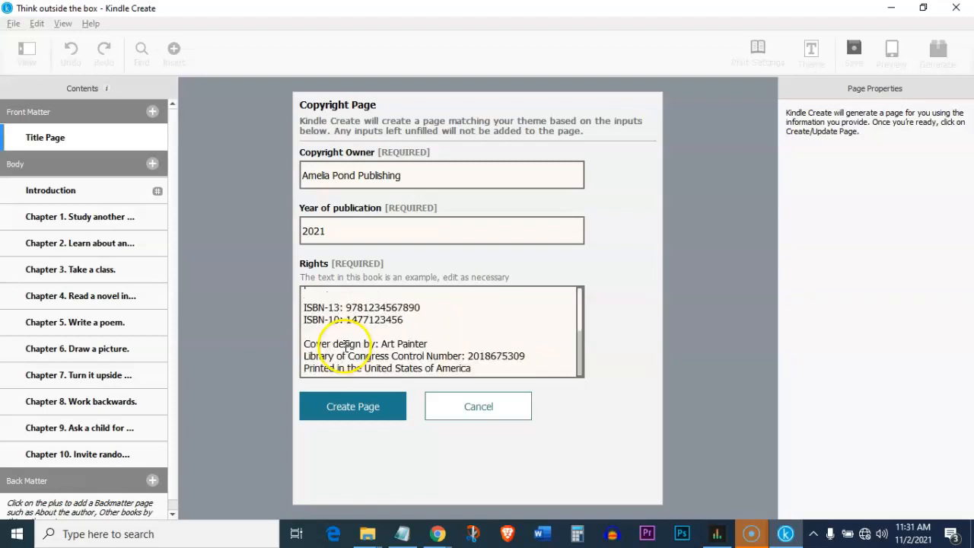
Remove the ISBN-13, ISBN-10, Library of Congress Control Number and "Printed in the United States of America" lines from the rights text.
scroll(337, 332, up, 5)
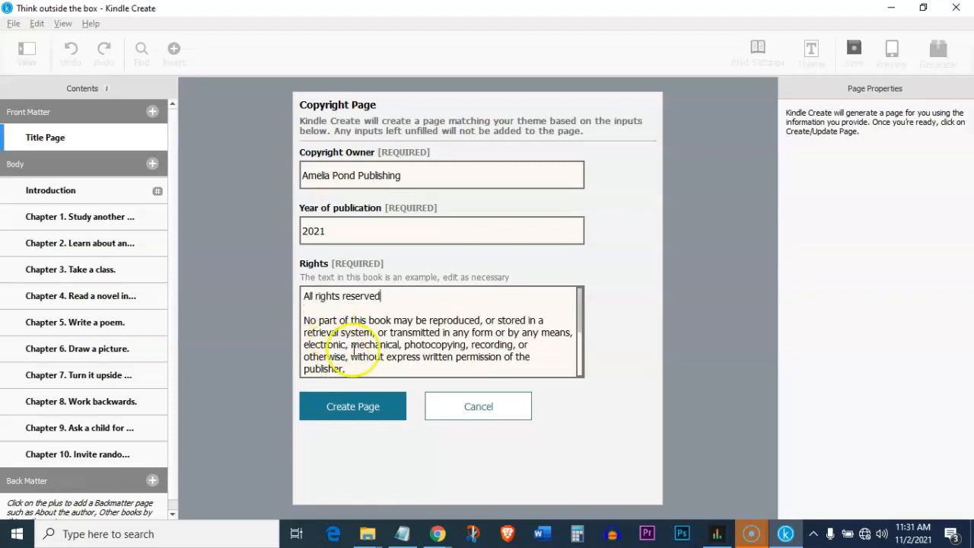
drag(584, 343, 577, 364)
drag(303, 318, 413, 341)
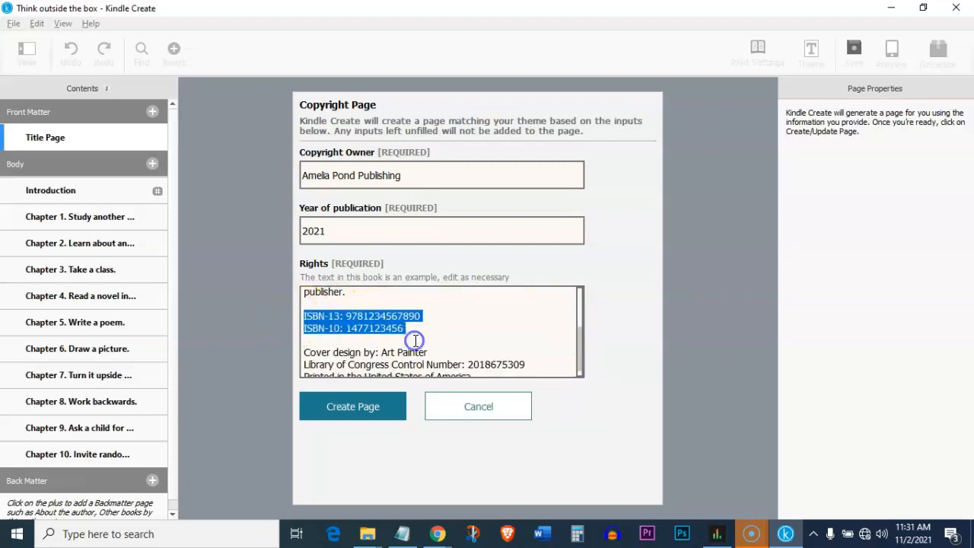
key(Delete)
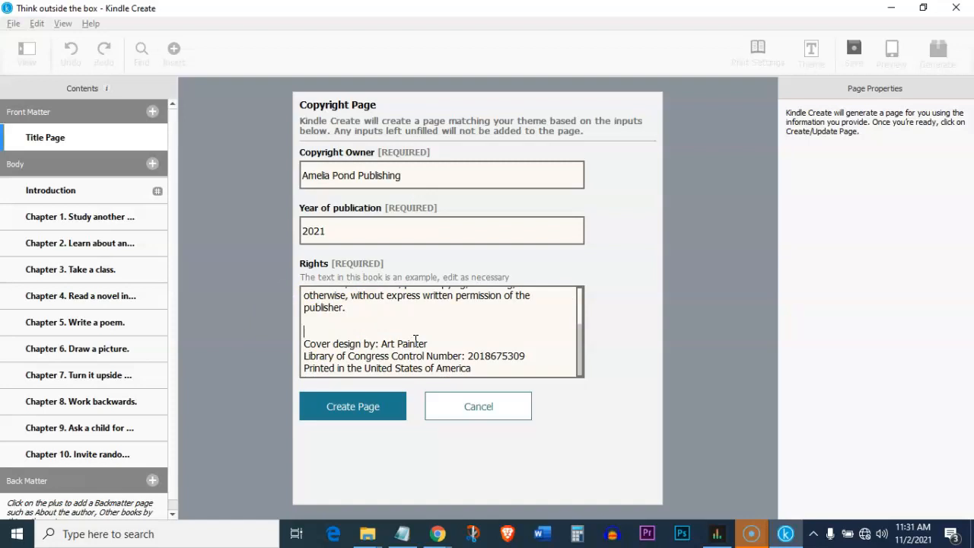
drag(471, 369, 266, 362)
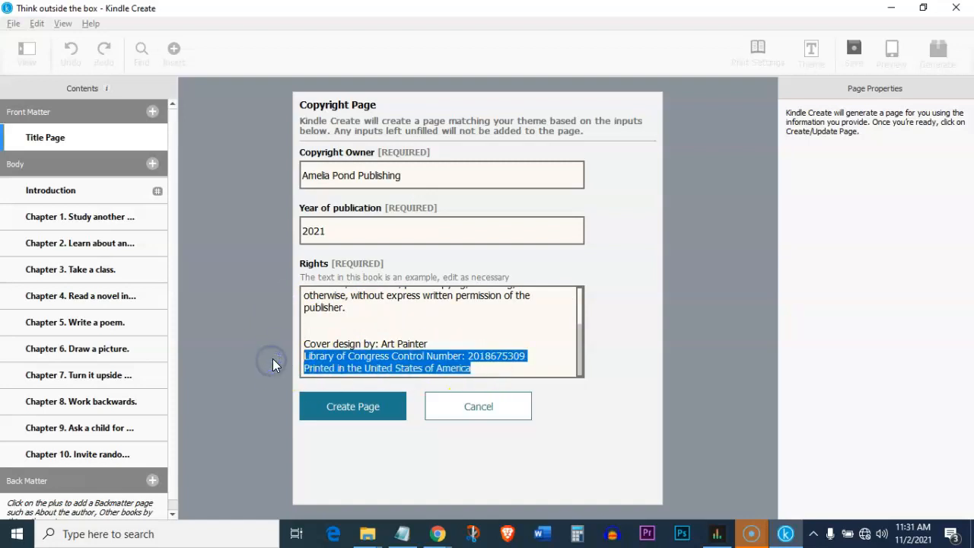
key(Delete)
Replace the sample cover designer's name with the copied author's name and create the copyright page.
click(429, 355)
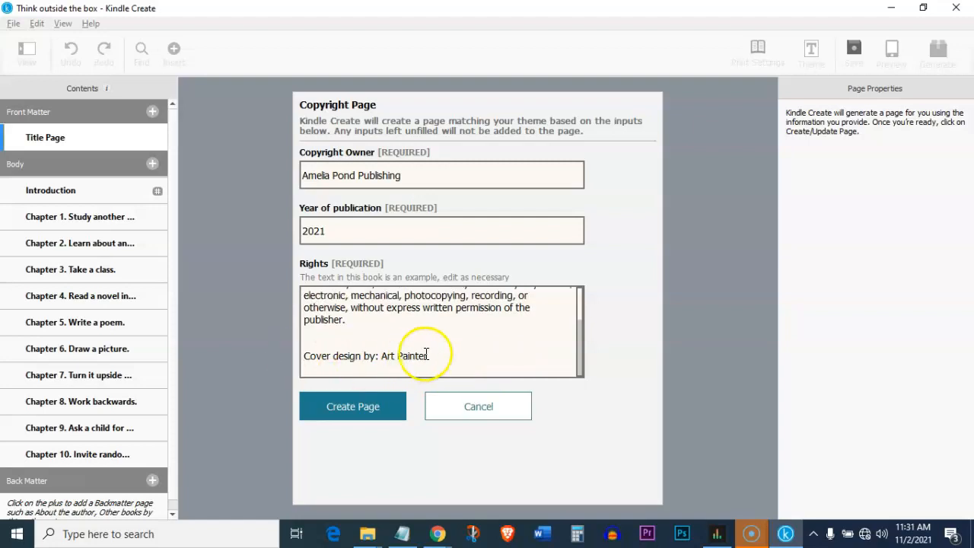
drag(429, 355, 382, 355)
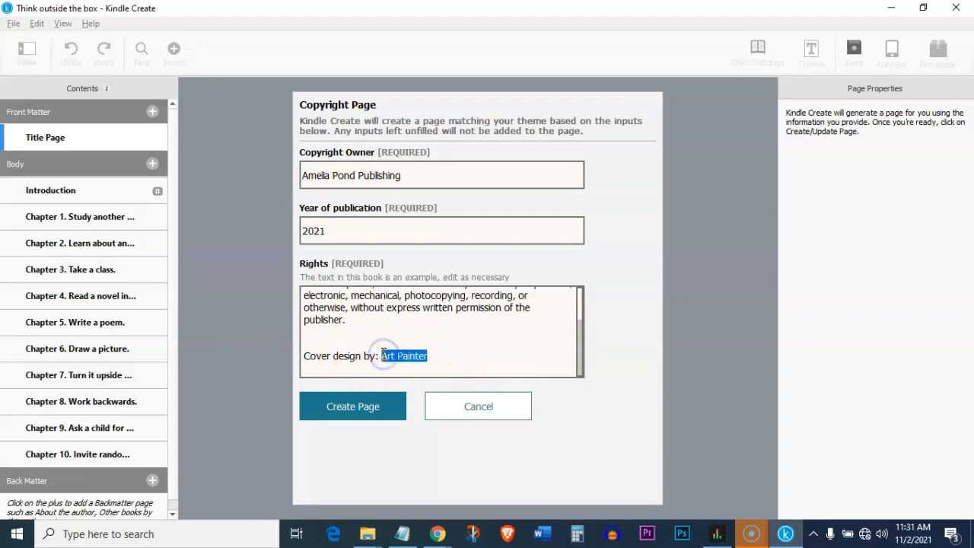
key(ctrl+v)
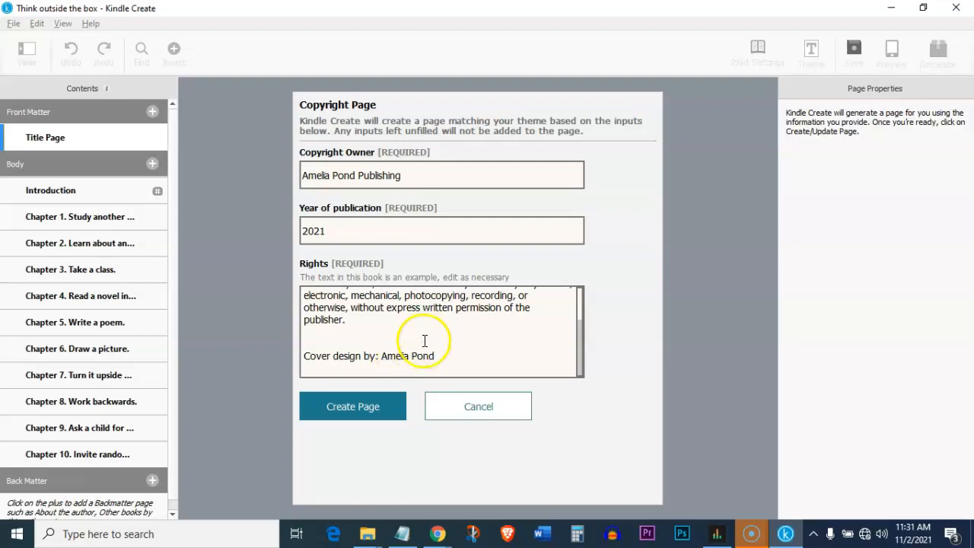
click(355, 411)
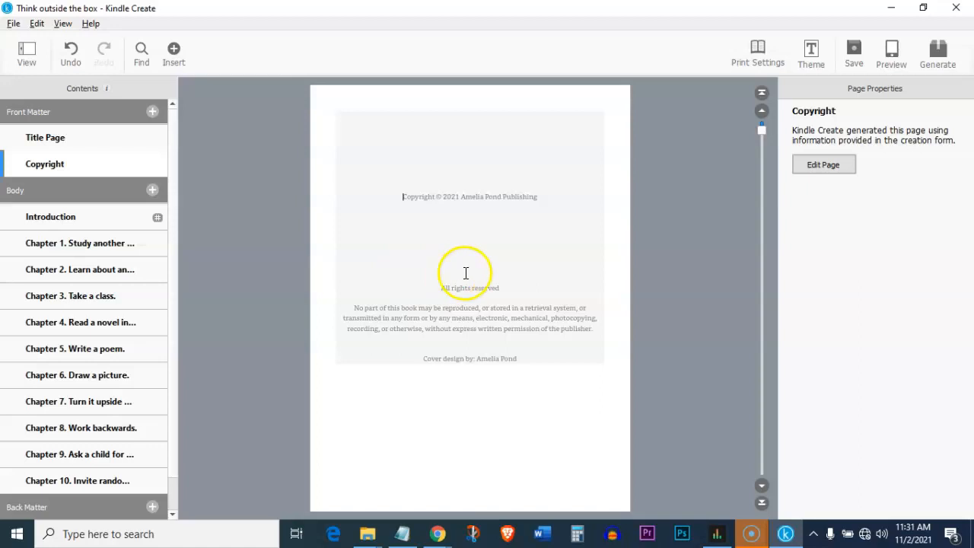
Add an automatically generated table of contents to the front matter.
click(151, 112)
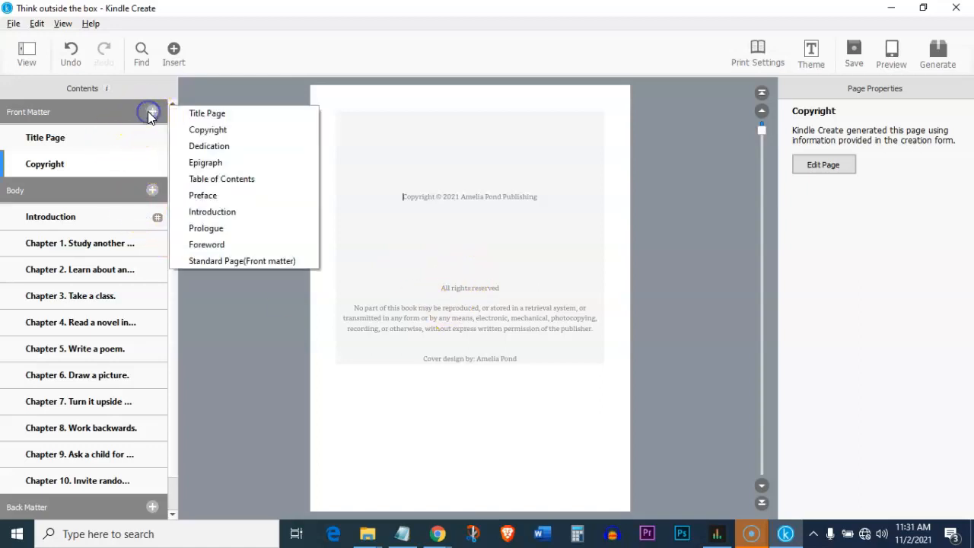
click(220, 180)
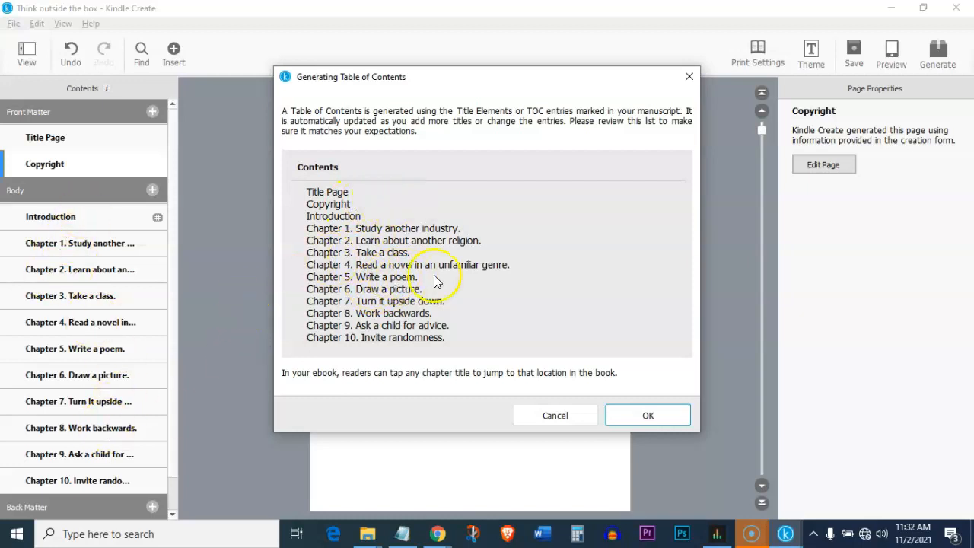
click(651, 415)
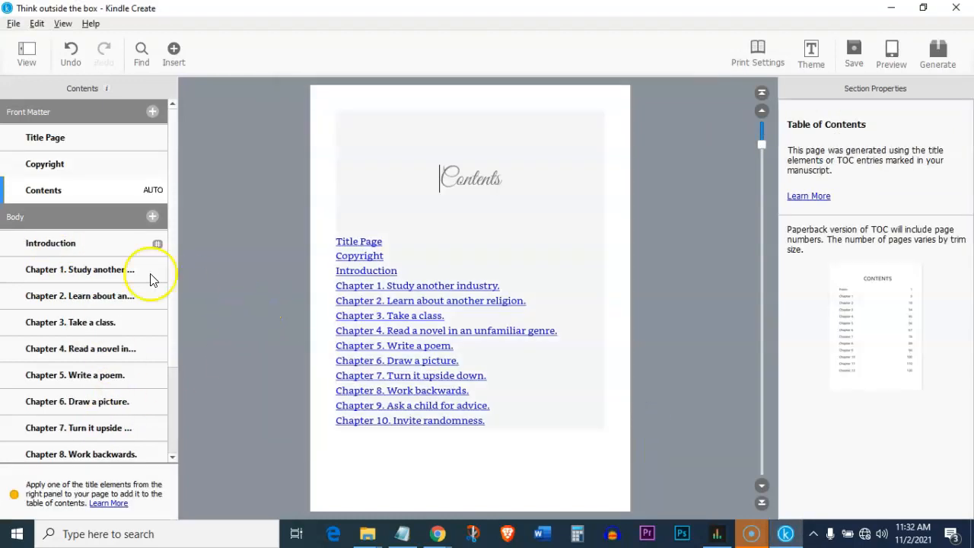
Convert the Introduction section from a body chapter into a front matter Introduction page.
click(74, 250)
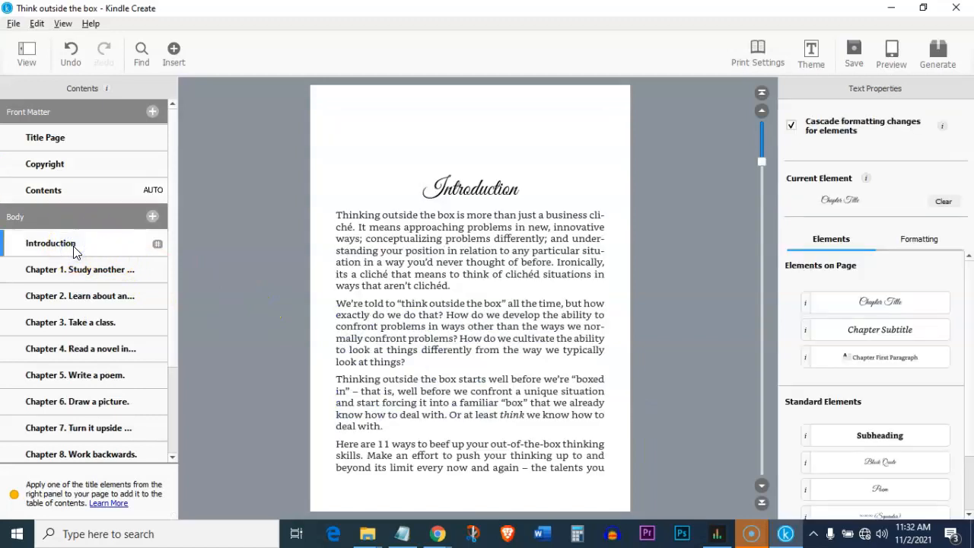
click(72, 267)
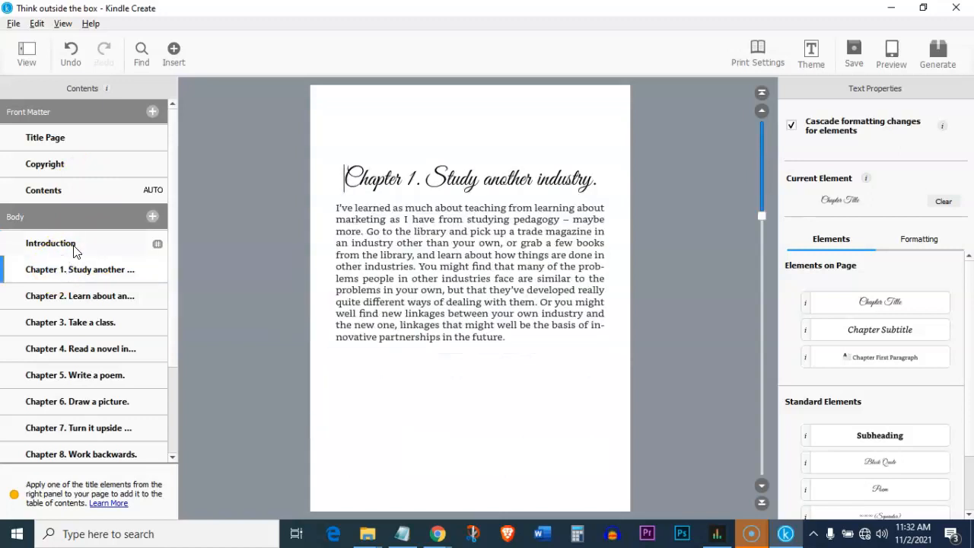
click(74, 249)
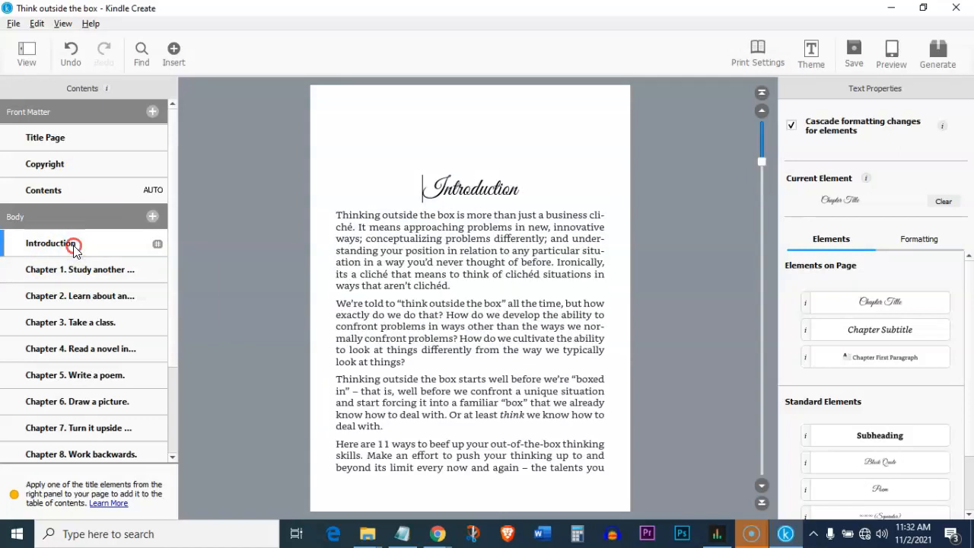
right_click(74, 248)
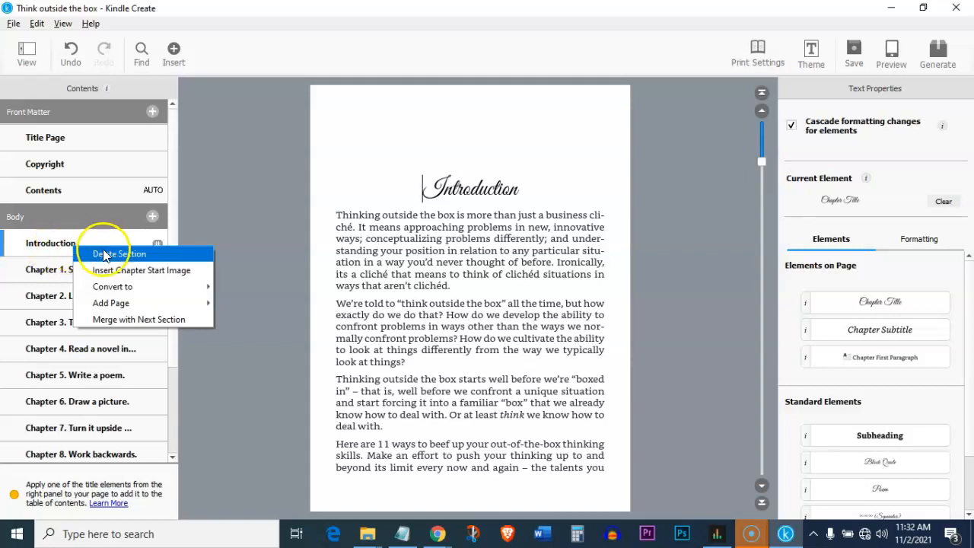
mouse_move(168, 286)
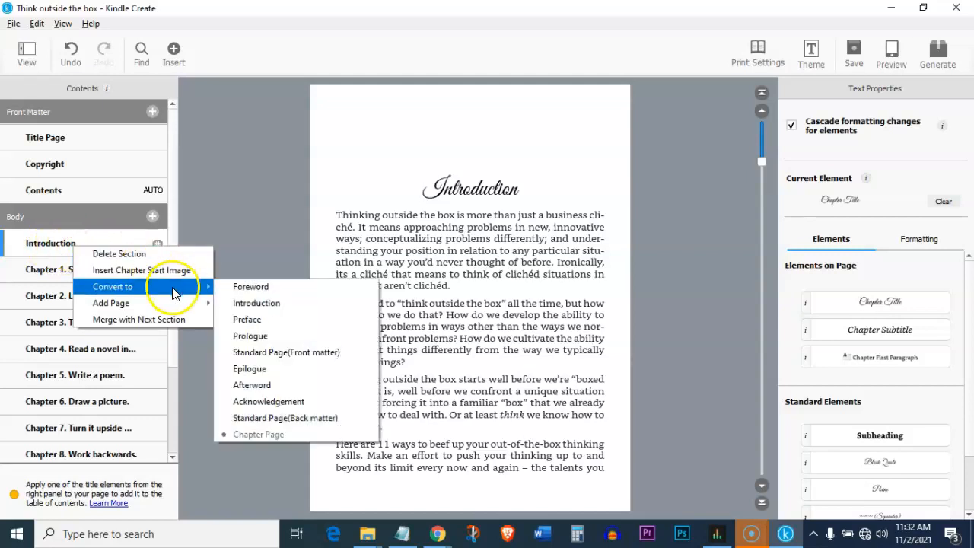
click(256, 301)
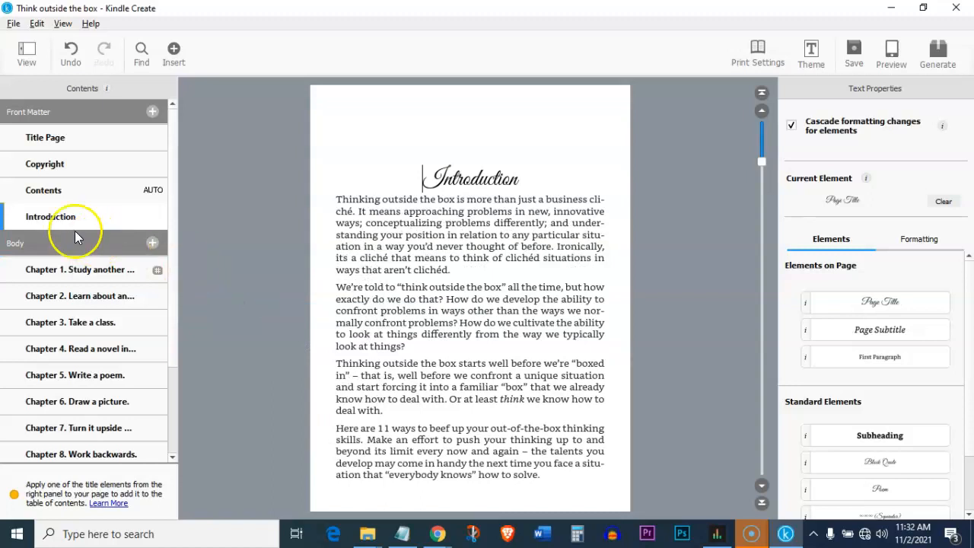
Compare the layout of the Introduction page with the Chapter 1 and Chapter 2 pages.
click(59, 274)
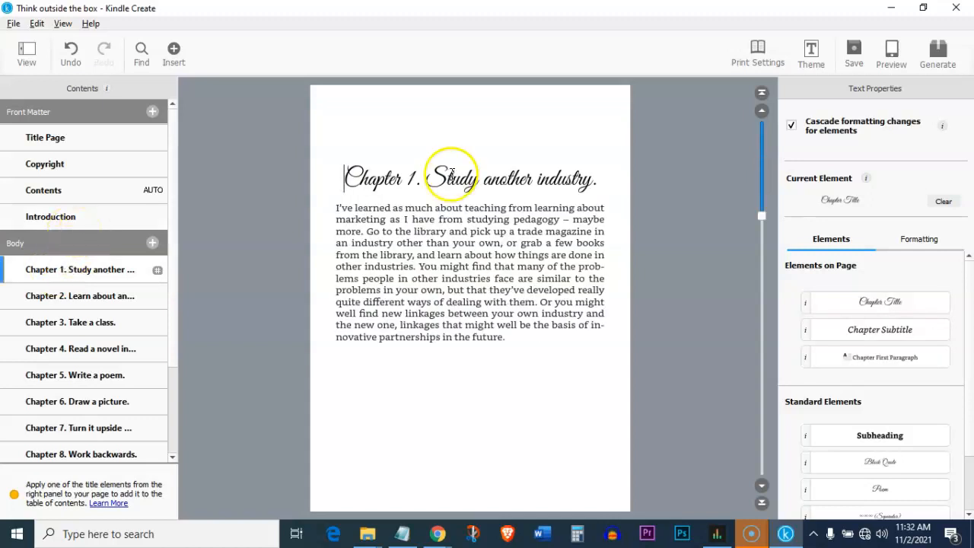
click(68, 219)
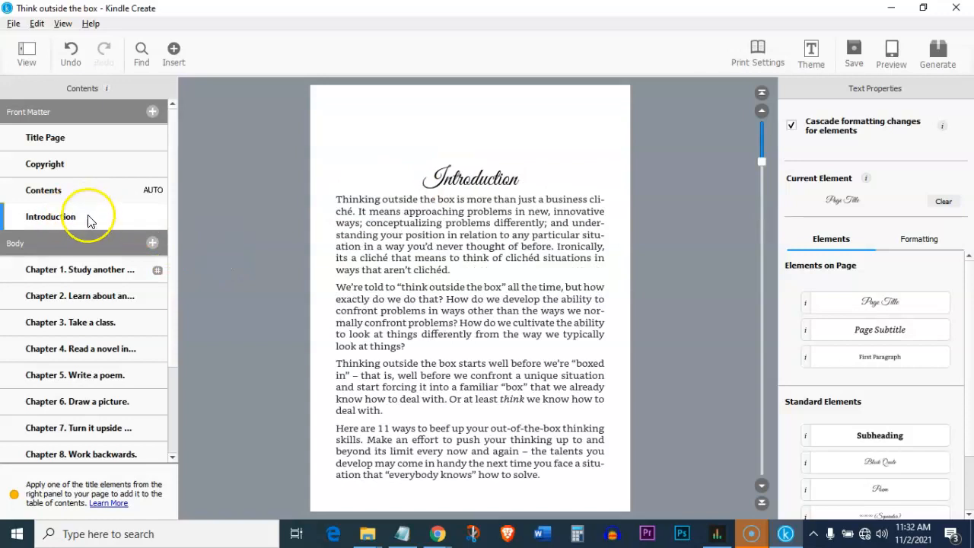
click(82, 270)
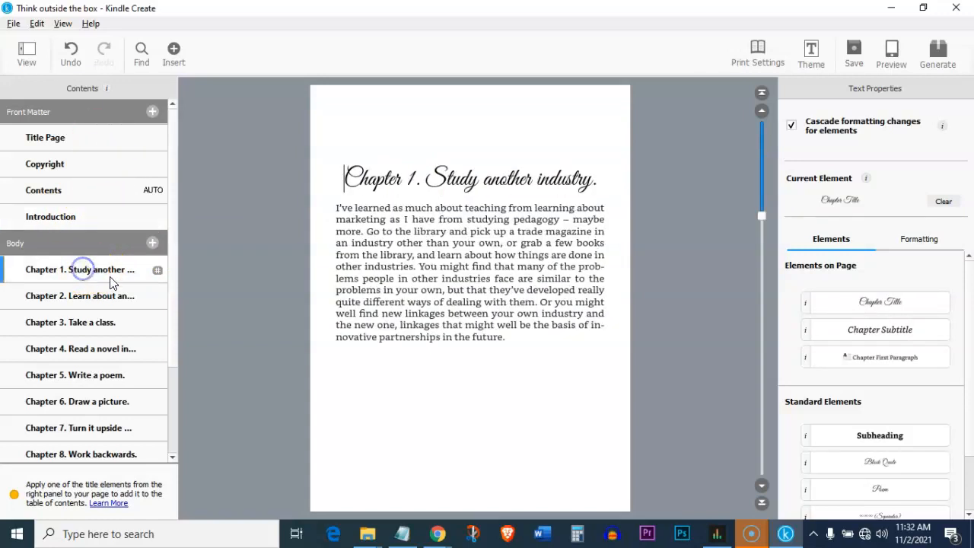
click(76, 295)
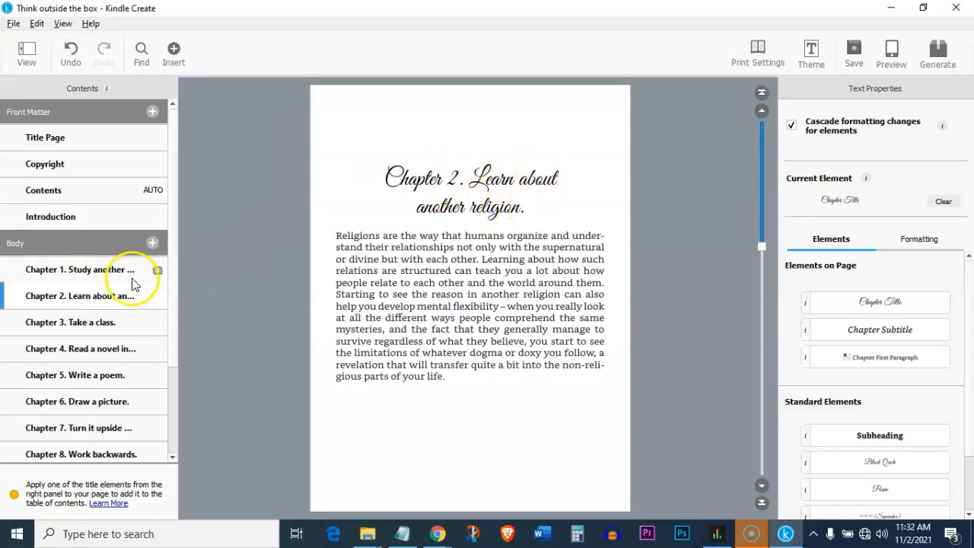
click(80, 271)
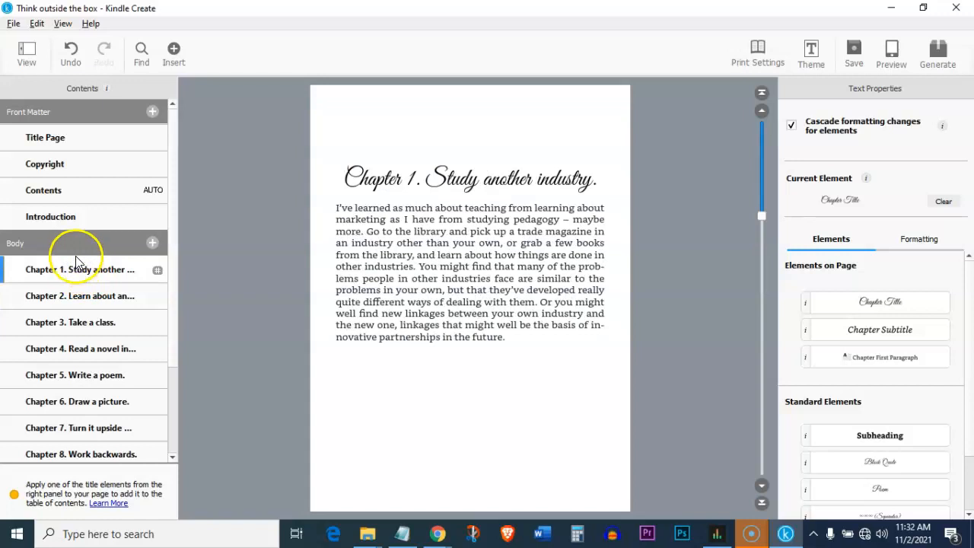
click(76, 219)
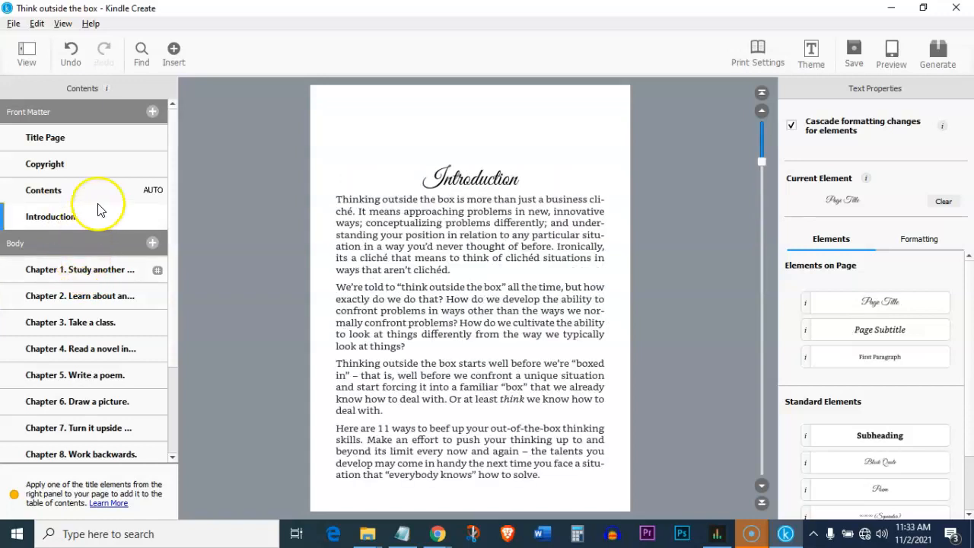
Start an About The Author page in the back matter and paste the author's name into its name field.
scroll(90, 222, down, 3)
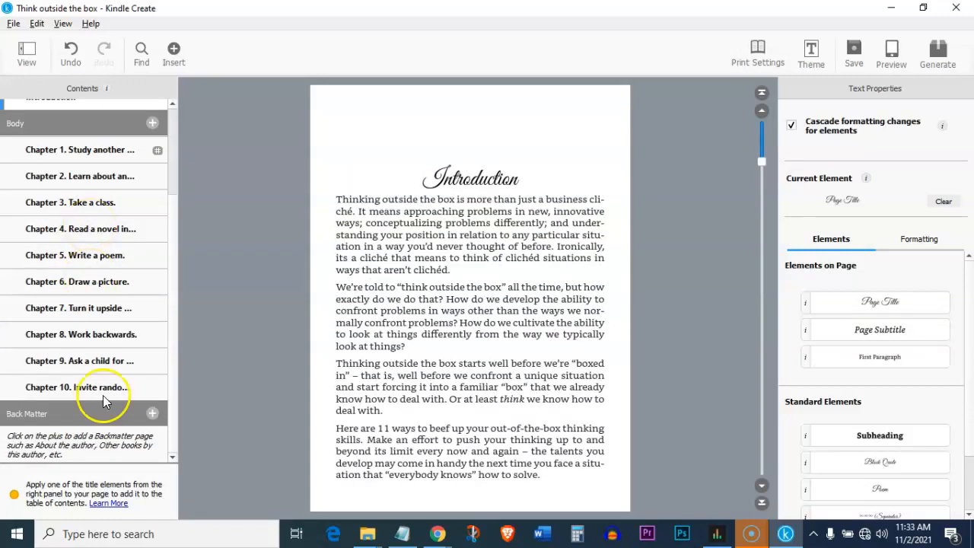
click(153, 413)
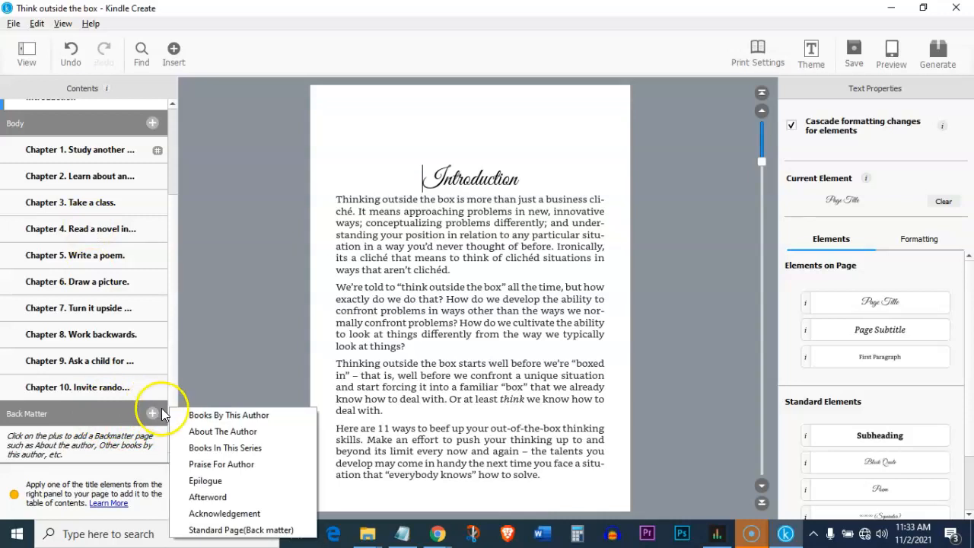
click(228, 433)
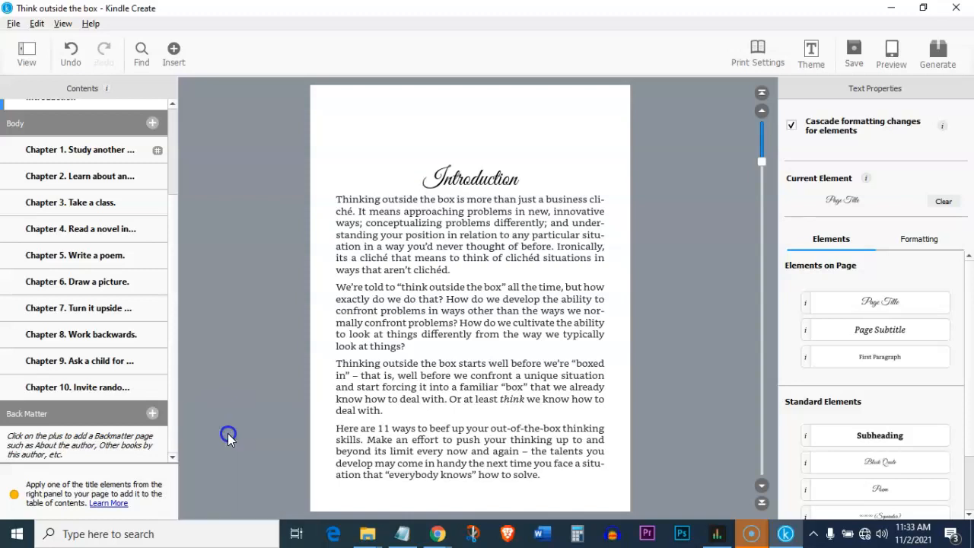
click(371, 173)
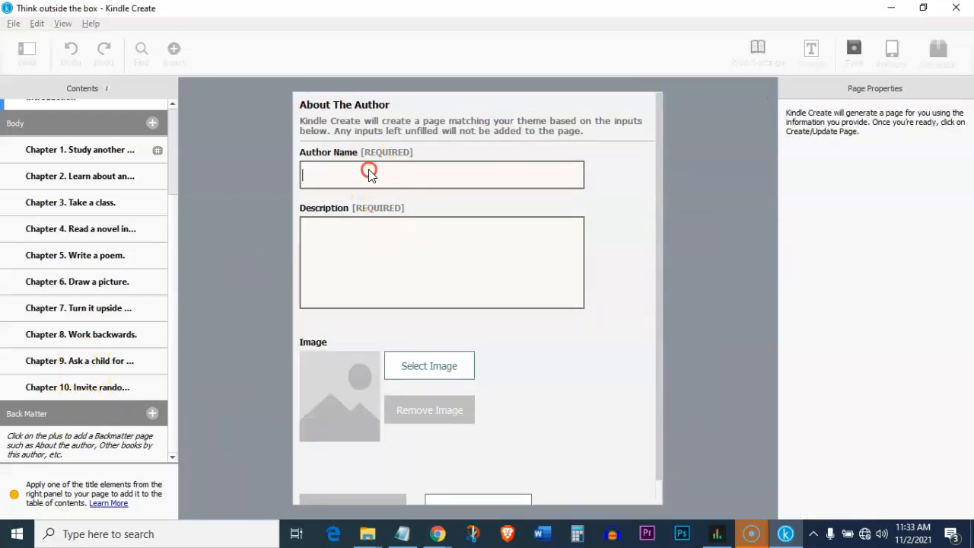
right_click(370, 171)
click(406, 258)
Describe the author by name as "a best-selling author" and create the About The Author page without an image.
click(326, 251)
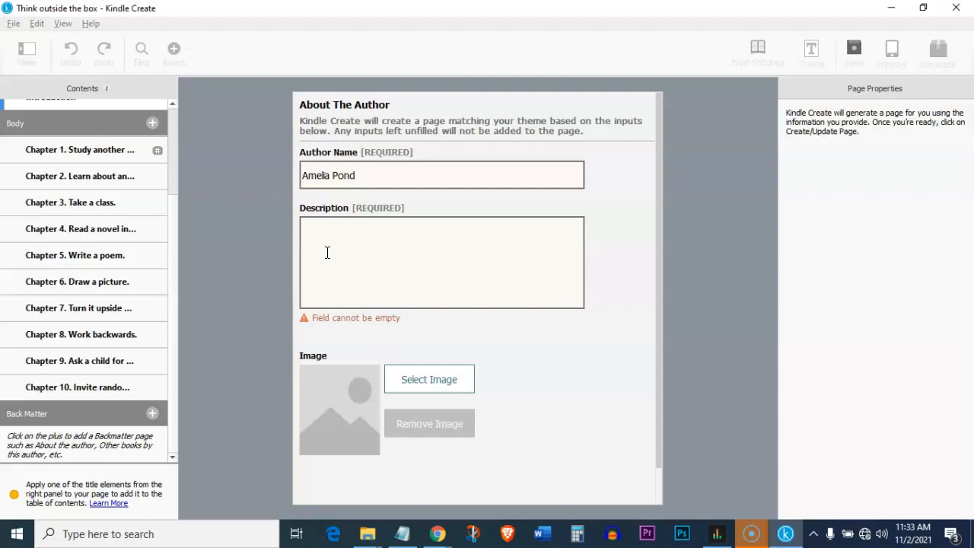
text(Amelia Pond)
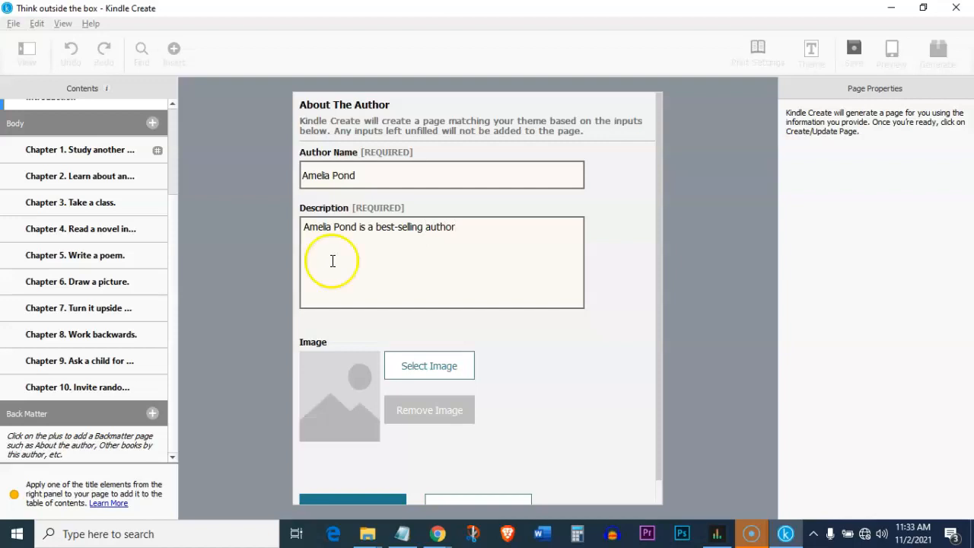
scroll(345, 379, down, 1)
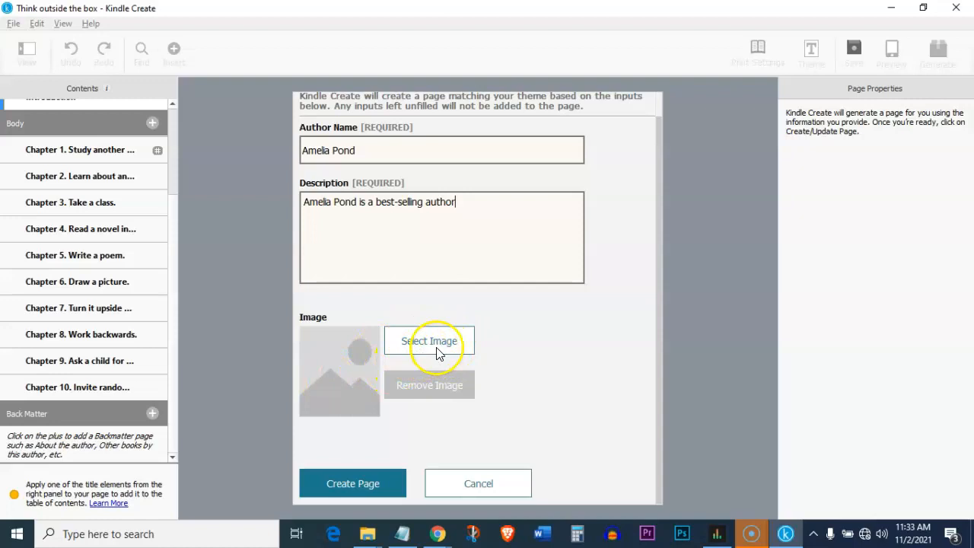
click(350, 484)
Look over the book's sections from front to back matter, return to the title page and save the project.
scroll(98, 191, up, 3)
scroll(84, 186, down, 3)
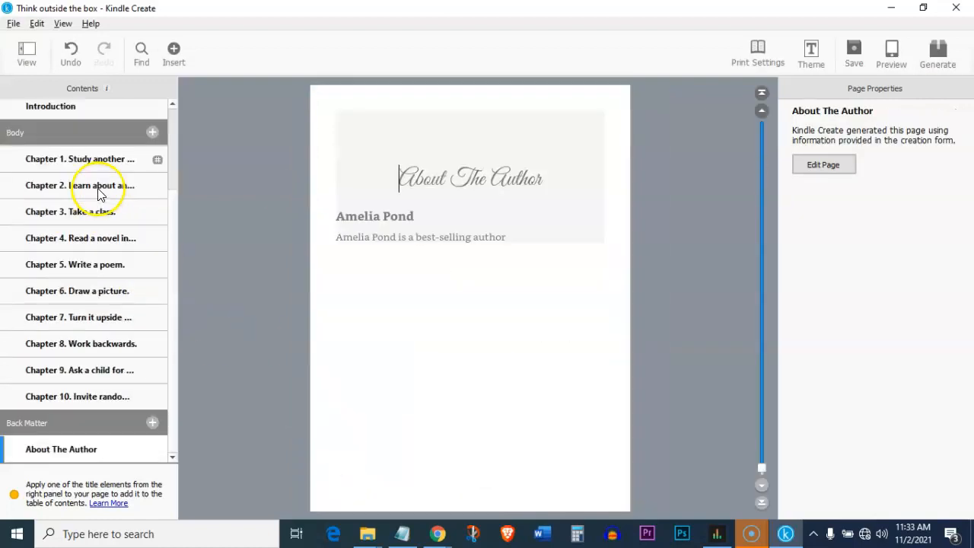
scroll(87, 218, up, 3)
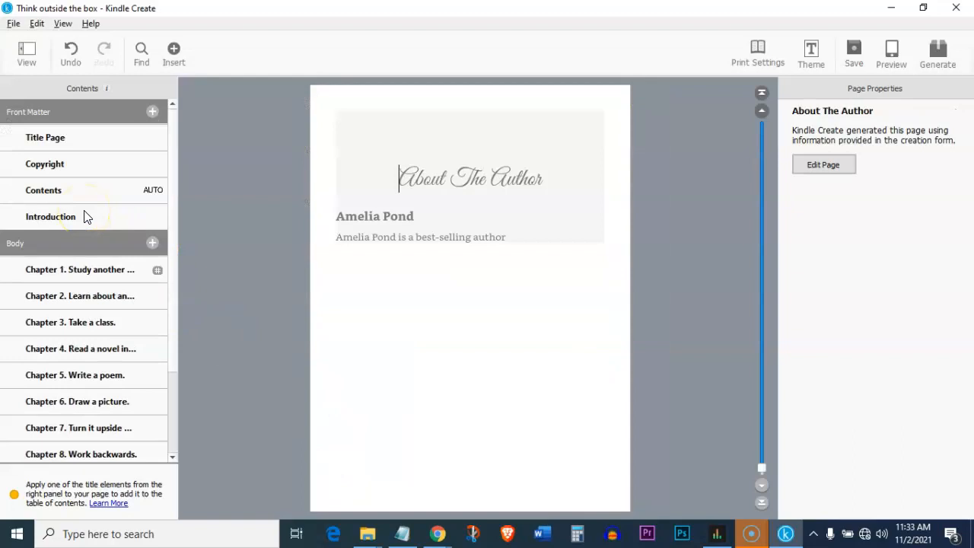
scroll(84, 217, down, 3)
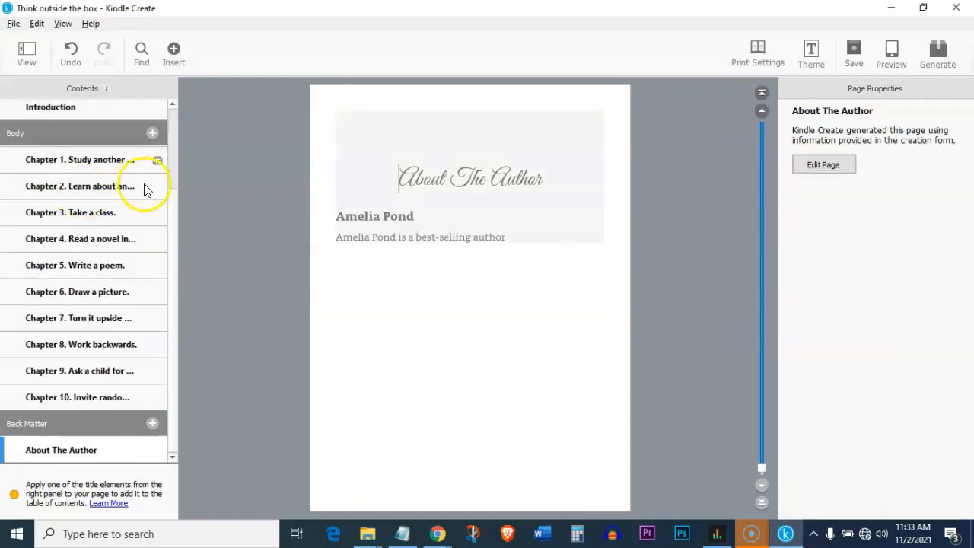
scroll(128, 222, up, 3)
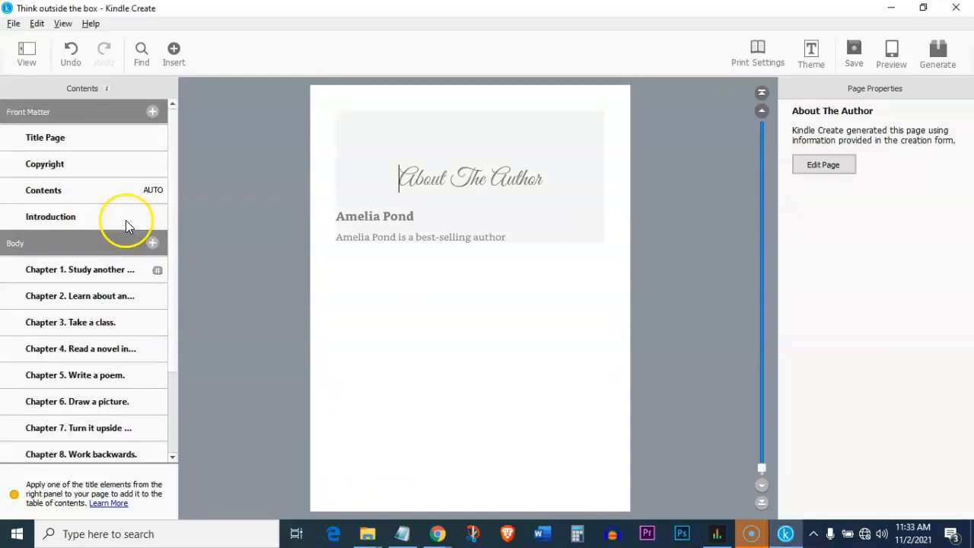
click(87, 143)
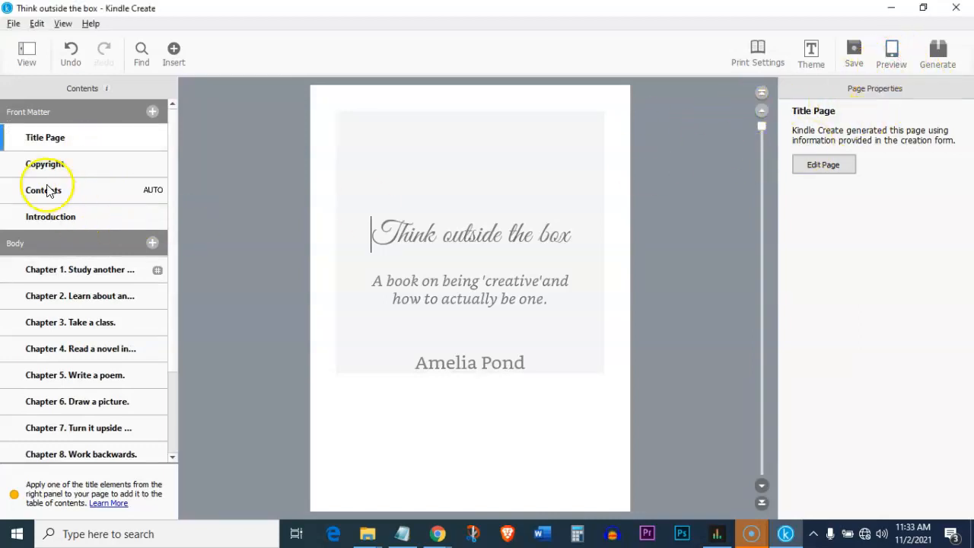
click(854, 53)
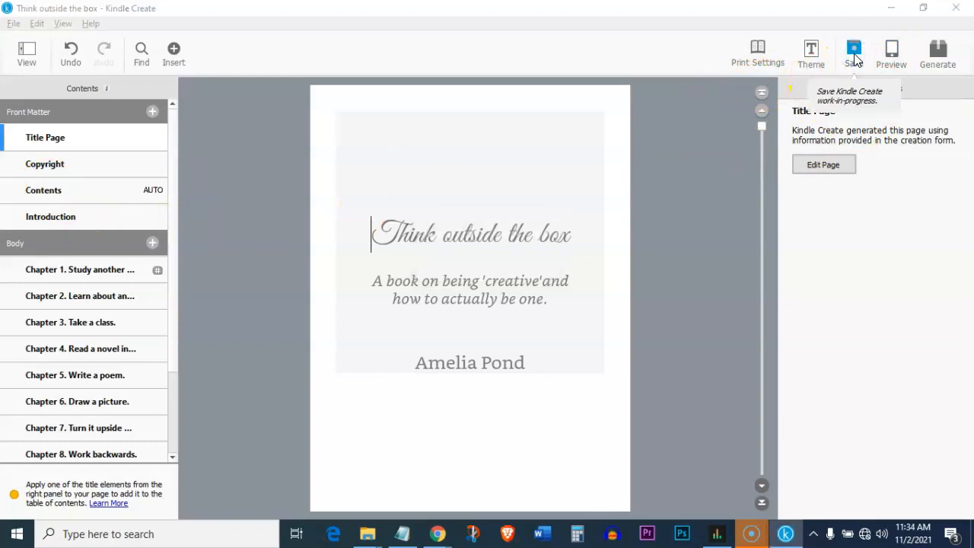
Preview the book on a tablet from the title page to the contents page and follow the Chapter 1 link.
click(900, 52)
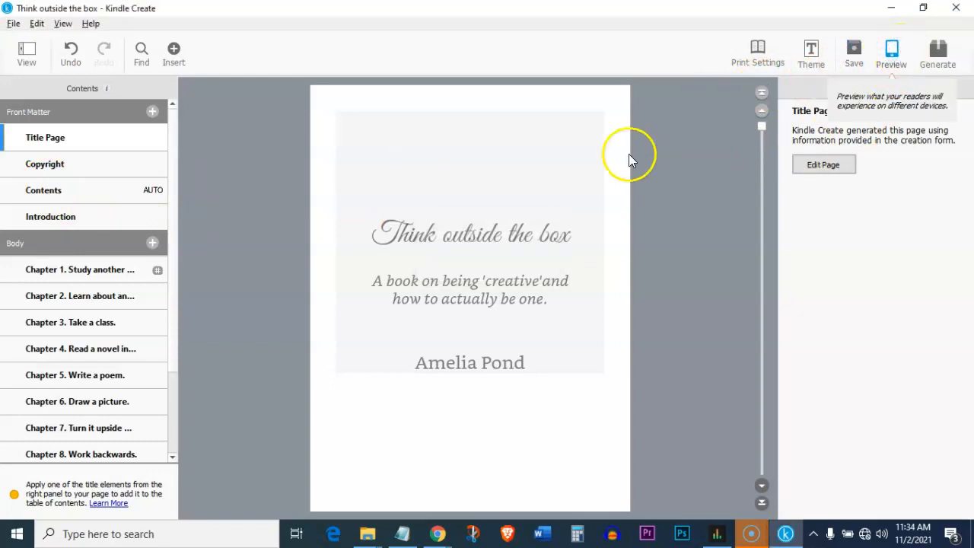
click(892, 54)
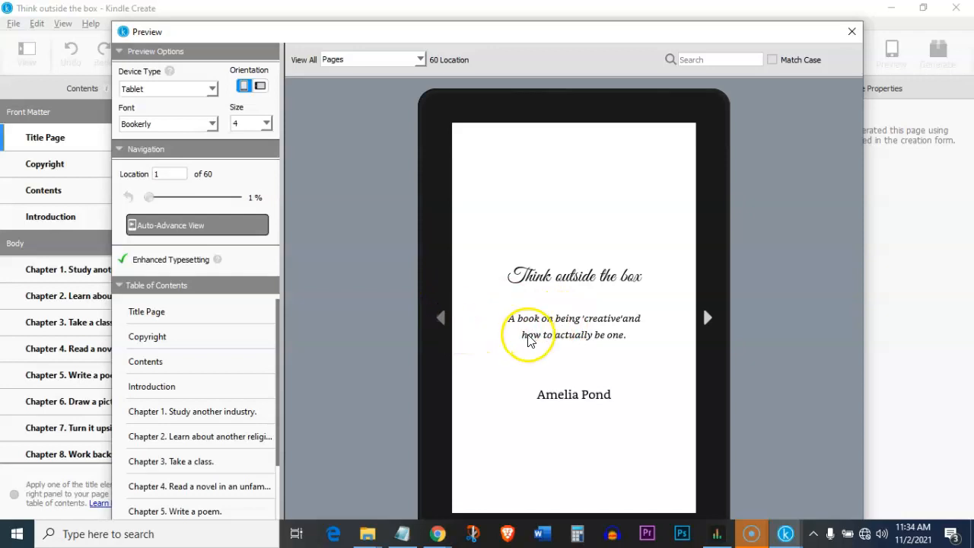
scroll(252, 415, down, 2)
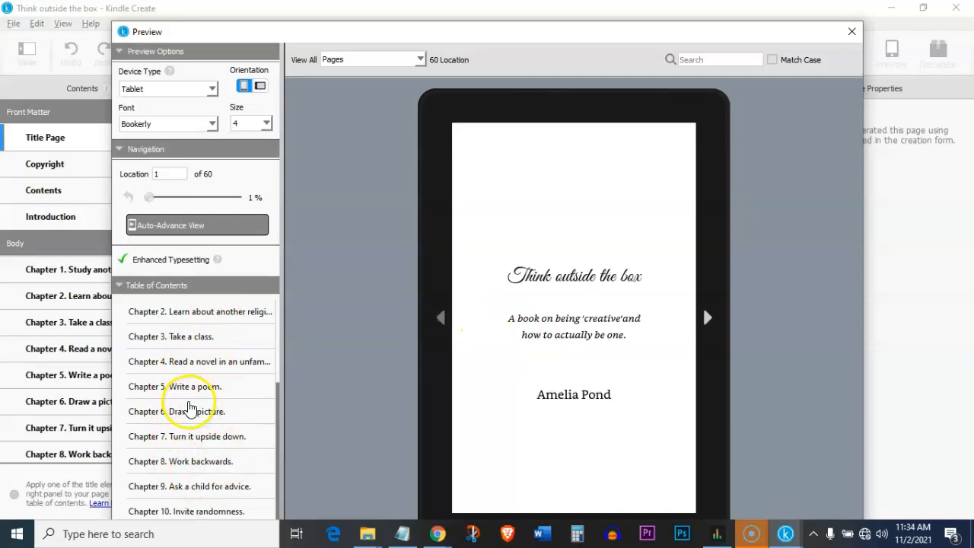
click(707, 317)
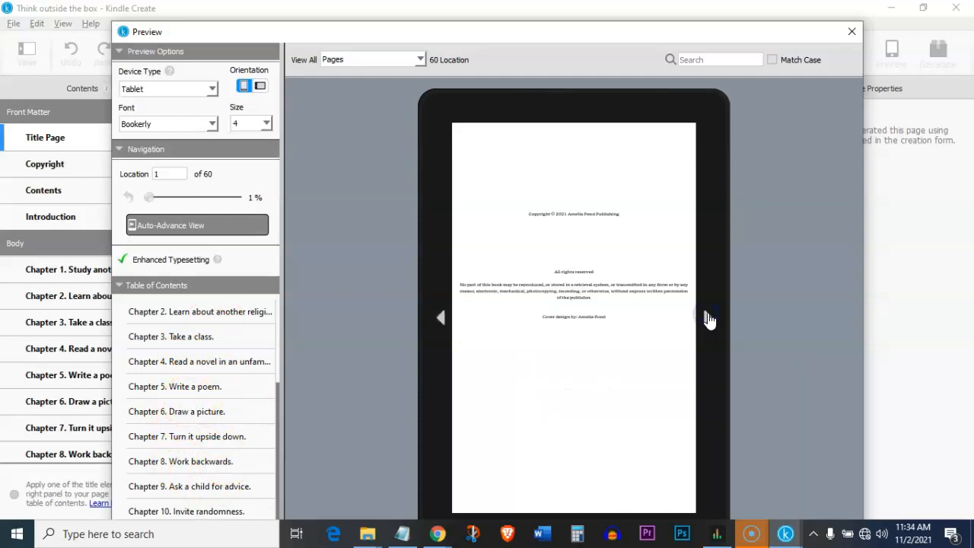
click(708, 319)
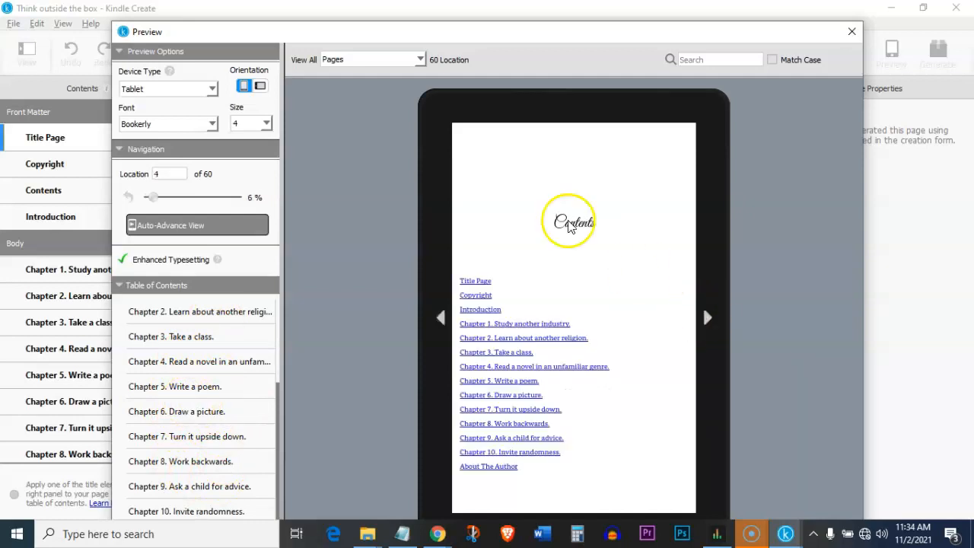
click(516, 325)
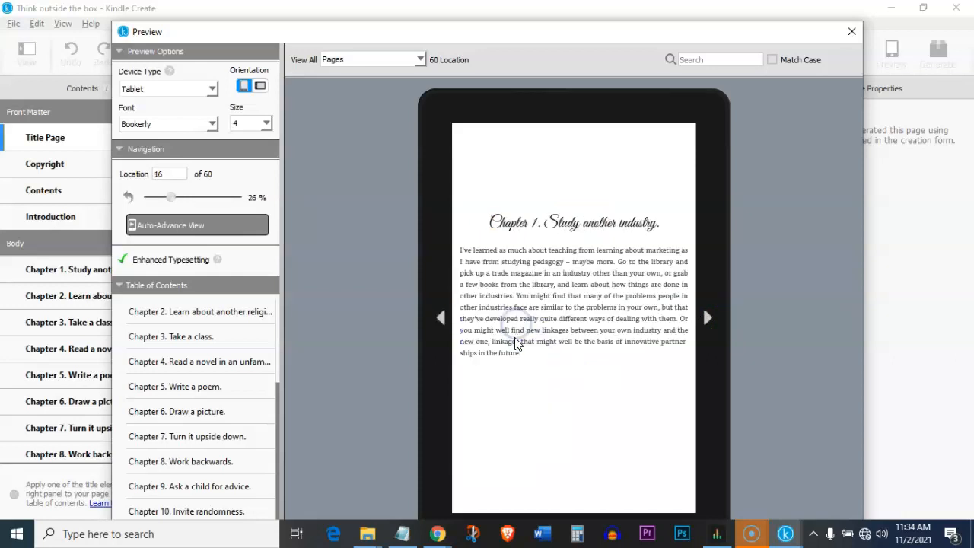
Return to the previewed contents page, follow the Chapter 8 link and page forward to About The Author.
click(441, 318)
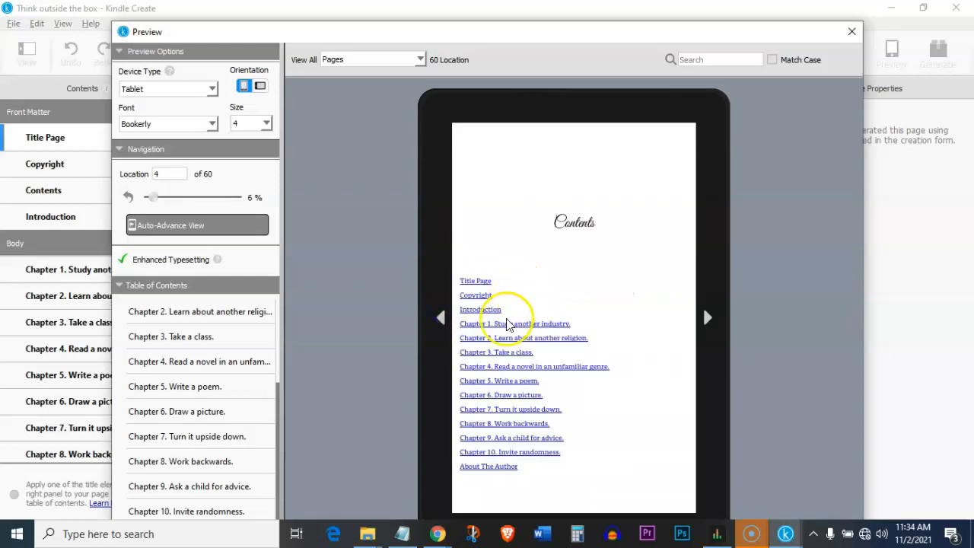
click(516, 426)
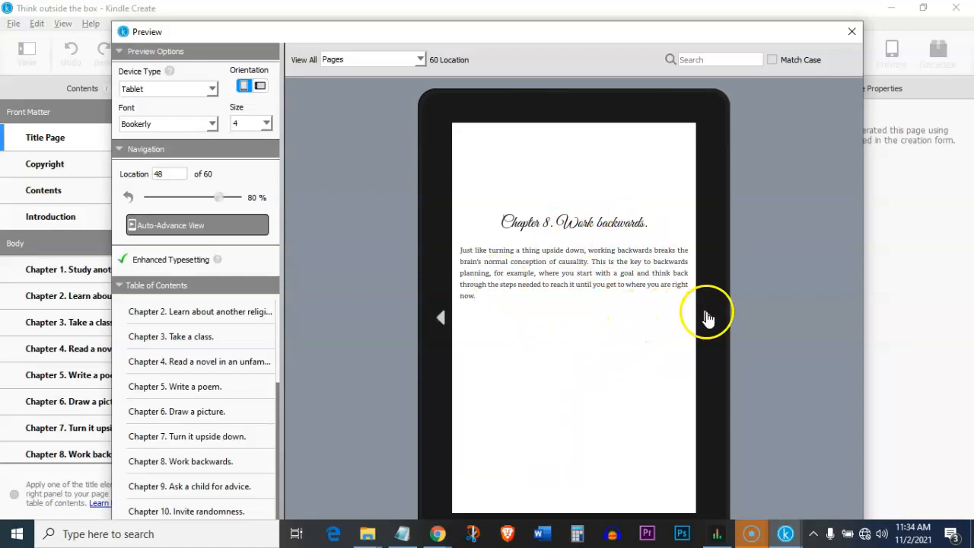
click(707, 318)
click(707, 318)
click(707, 318)
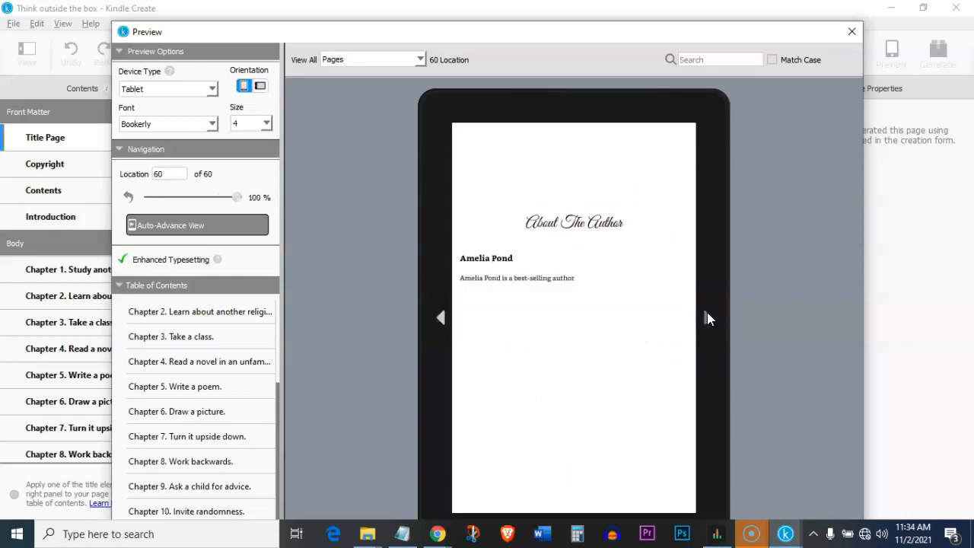
Page back through the previewed chapters to Chapter 1, check the table of contents list and close the preview.
click(438, 318)
click(438, 318)
click(439, 320)
click(441, 323)
click(440, 321)
click(440, 321)
click(440, 320)
click(441, 321)
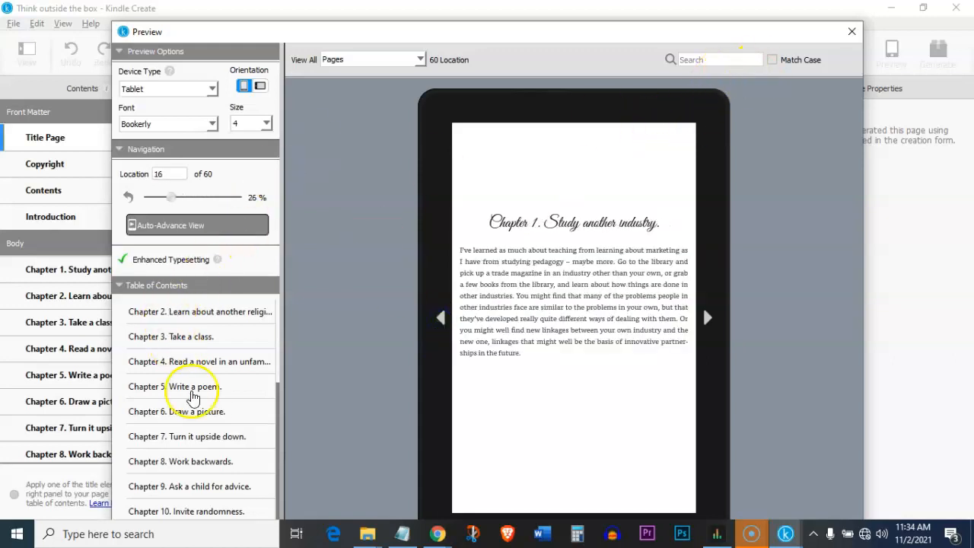
scroll(239, 467, up, 3)
scroll(207, 380, down, 3)
scroll(228, 365, up, 3)
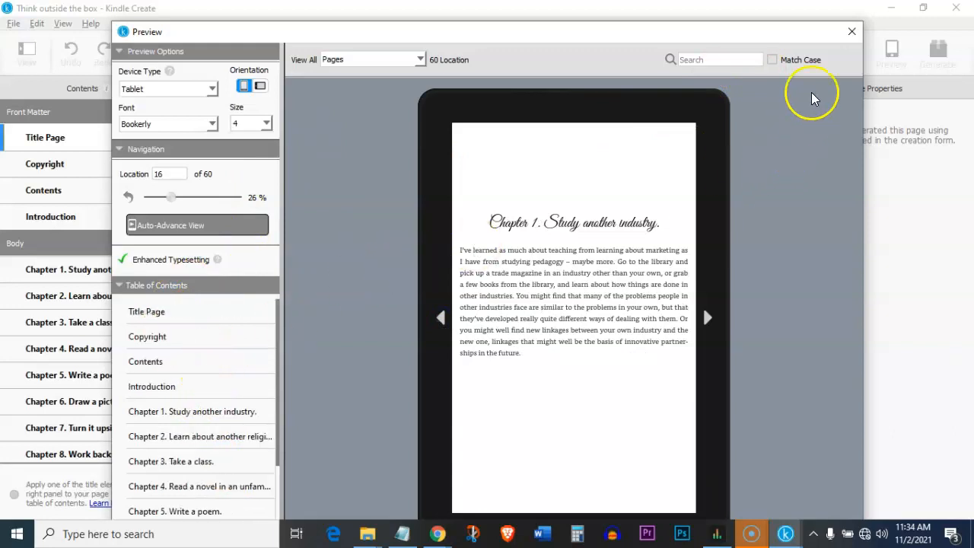
click(852, 31)
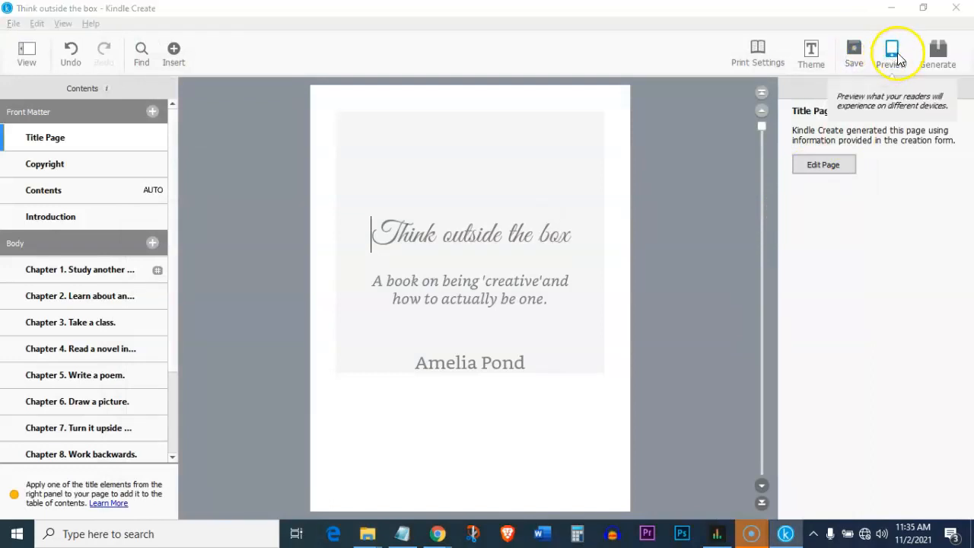
Generate the publication package in the Projects folder as Think outside the box.kpf.
click(940, 56)
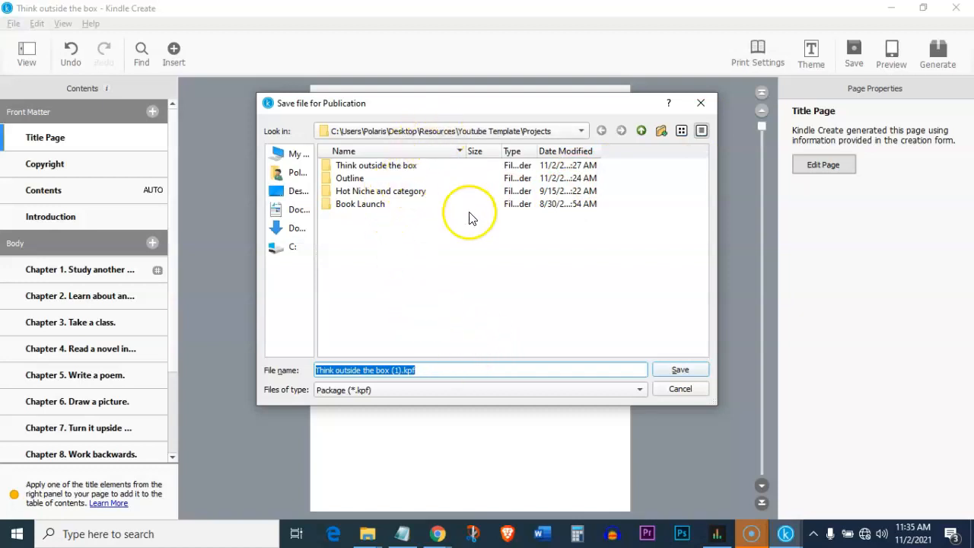
click(403, 371)
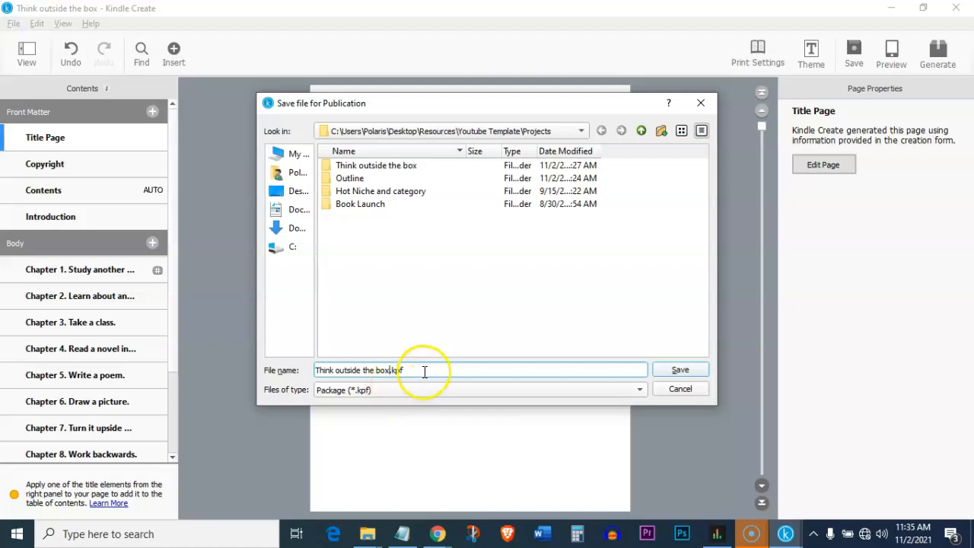
click(675, 371)
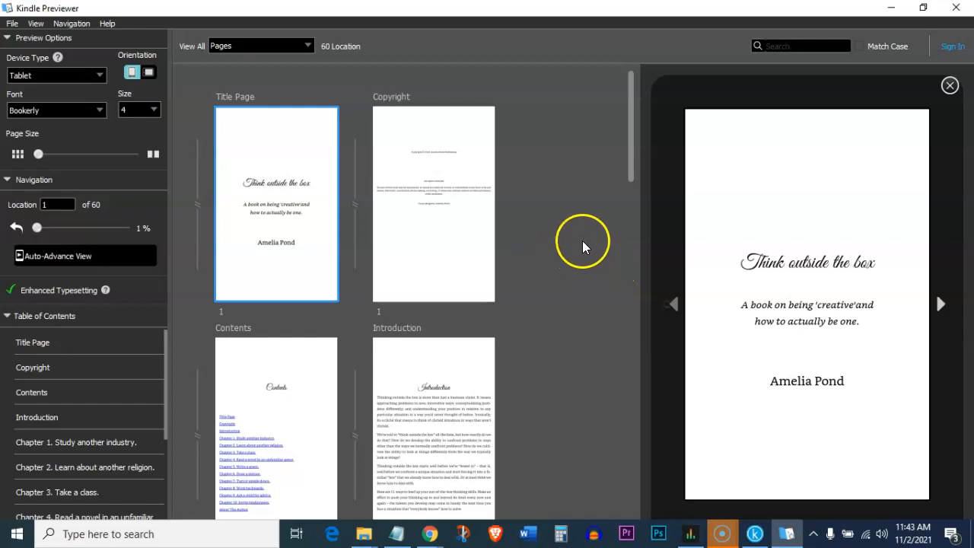
Inspect the book's title and copyright pages at full window size in Kindle Previewer.
double_click(43, 10)
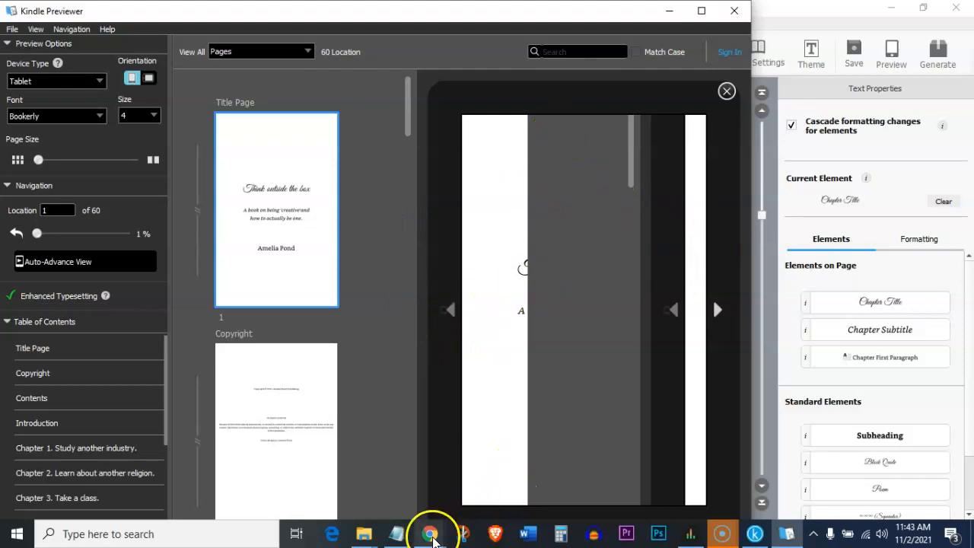
click(701, 10)
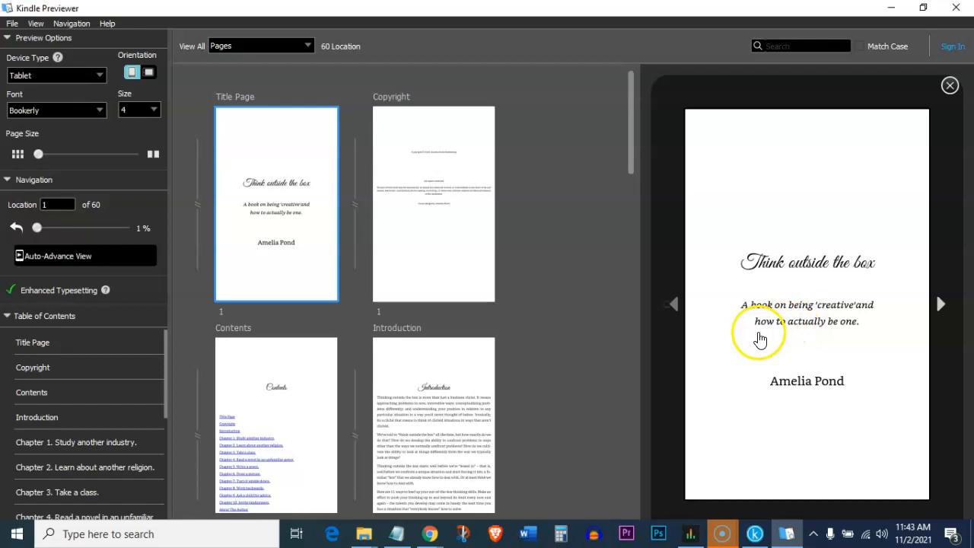
click(887, 323)
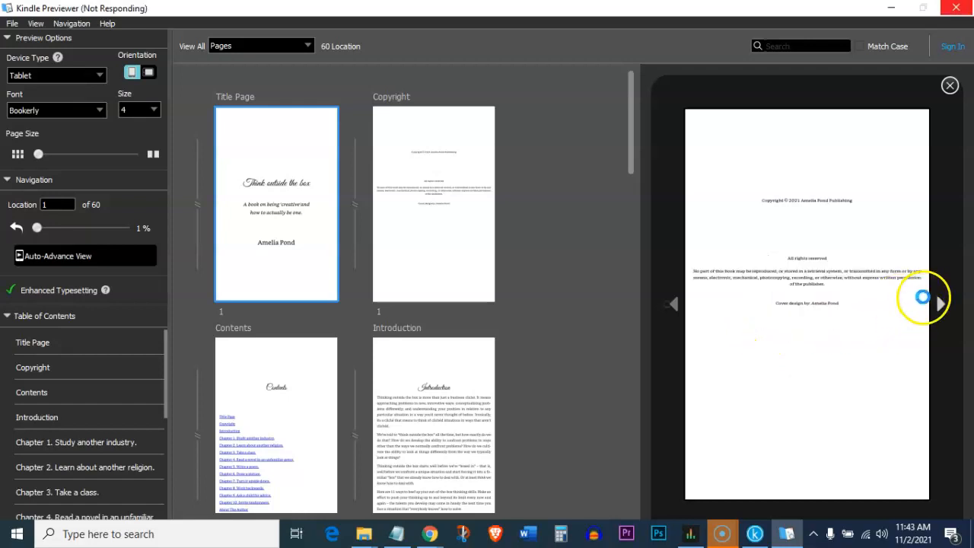
Switch back to Kindle Create and compare the body text of the Introduction with that of Chapter 1.
click(754, 533)
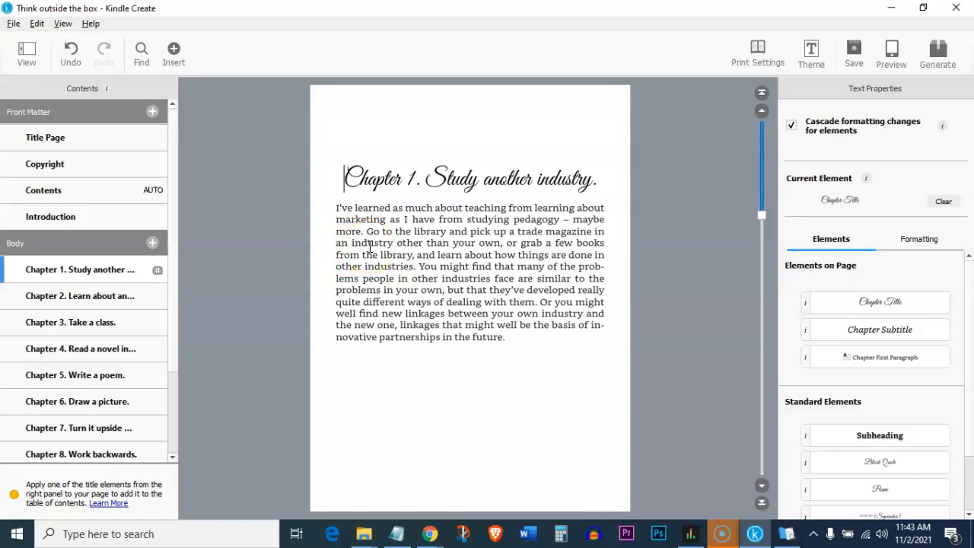
scroll(401, 260, up, 1)
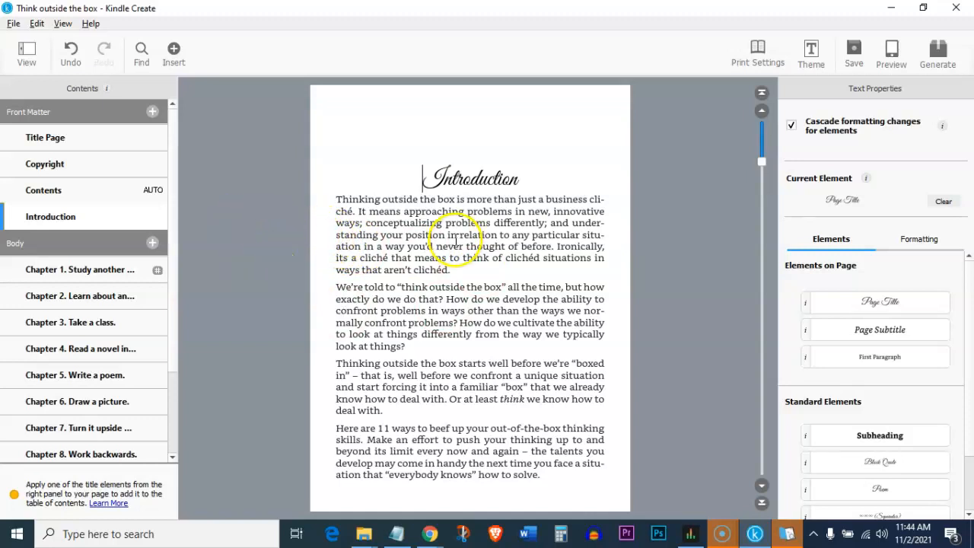
click(335, 291)
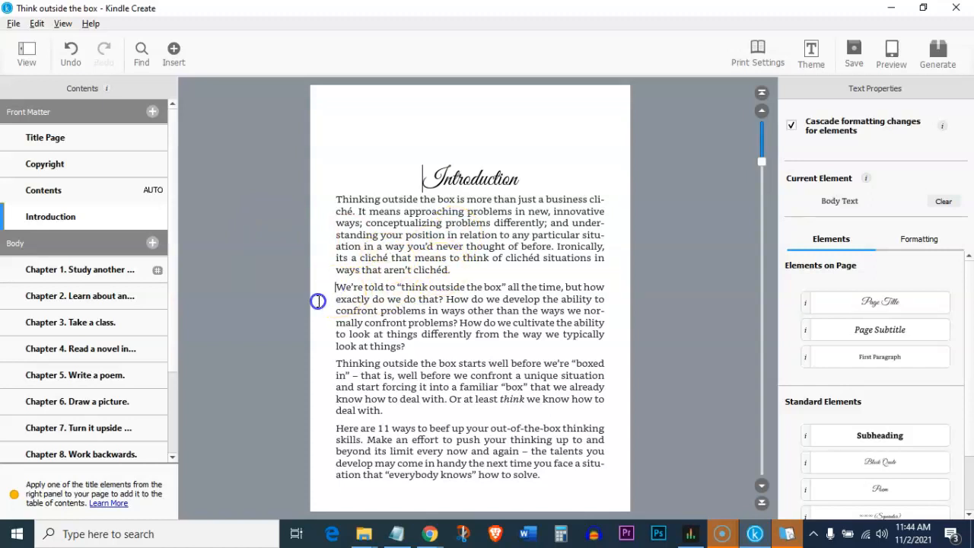
click(88, 270)
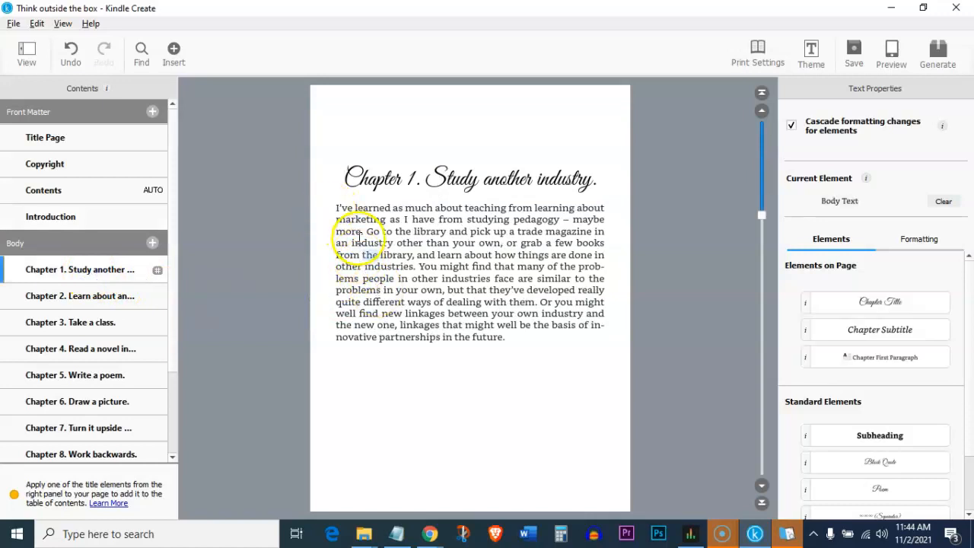
Apply a drop cap to the opening paragraph of Chapter 1.
click(335, 212)
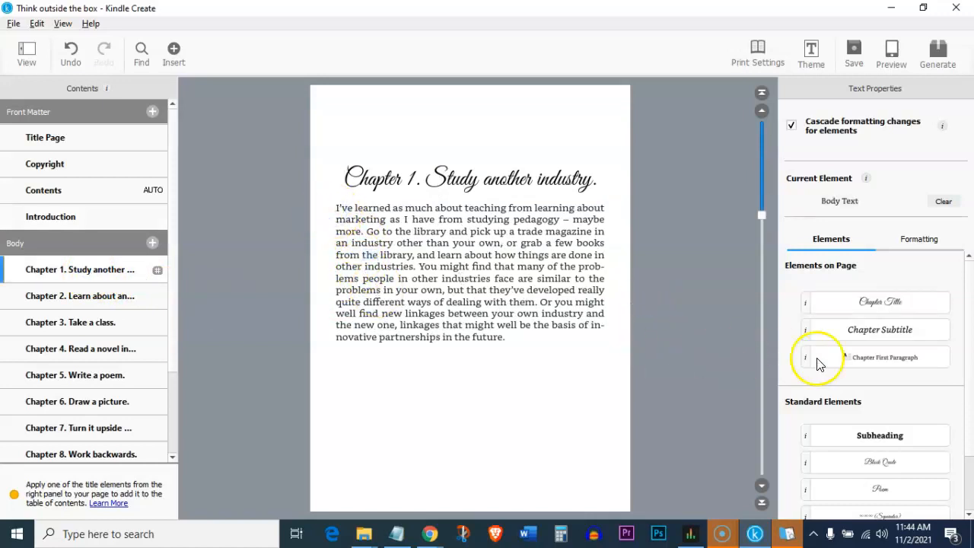
scroll(908, 337, down, 1)
scroll(903, 337, up, 1)
click(912, 239)
scroll(843, 359, down, 1)
click(796, 378)
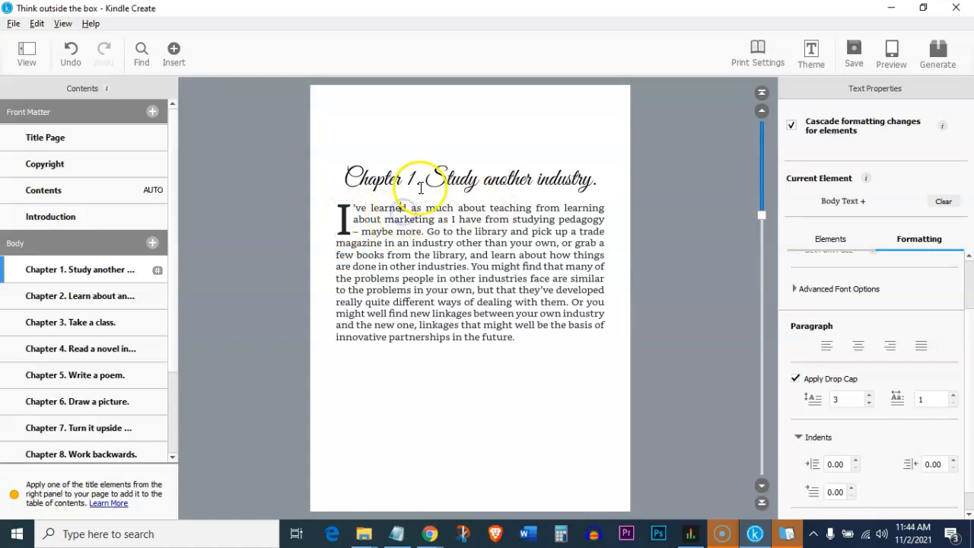
scroll(826, 346, down, 1)
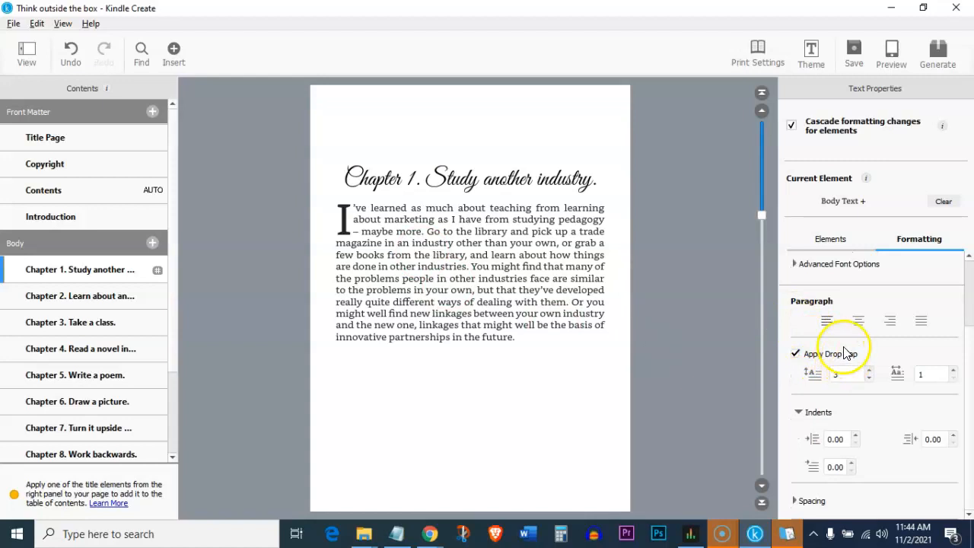
scroll(834, 266, up, 3)
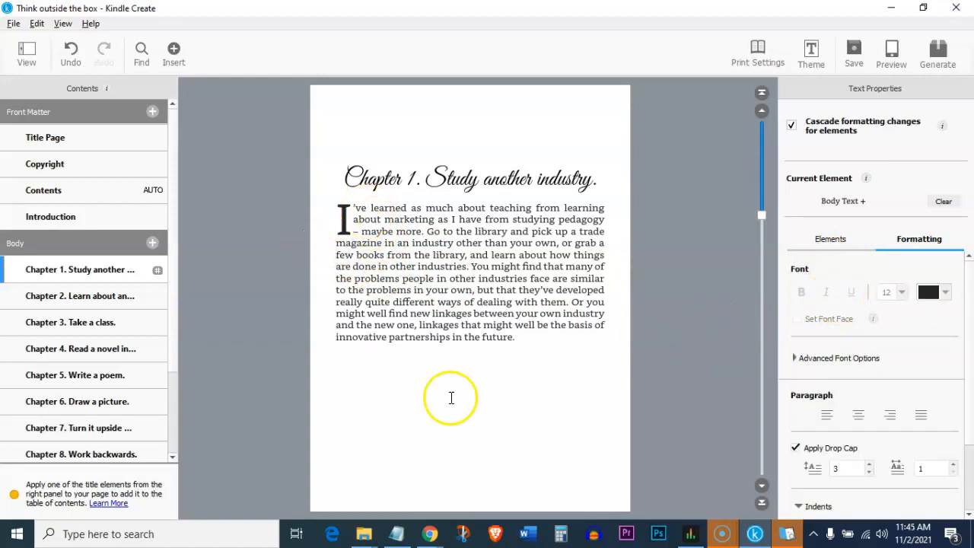
Apply a drop cap to the opening paragraph of Chapter 2, and look at Chapters 3 and 4.
click(86, 301)
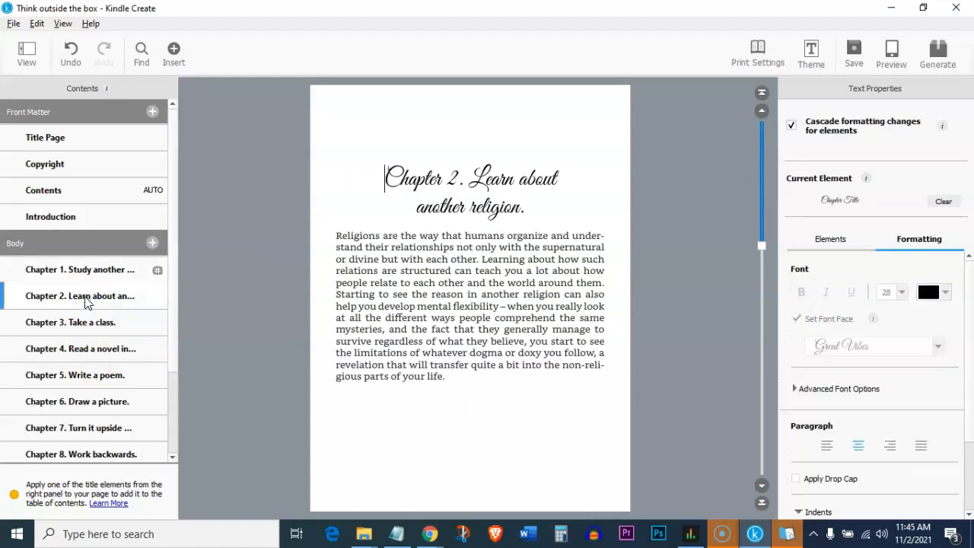
click(331, 233)
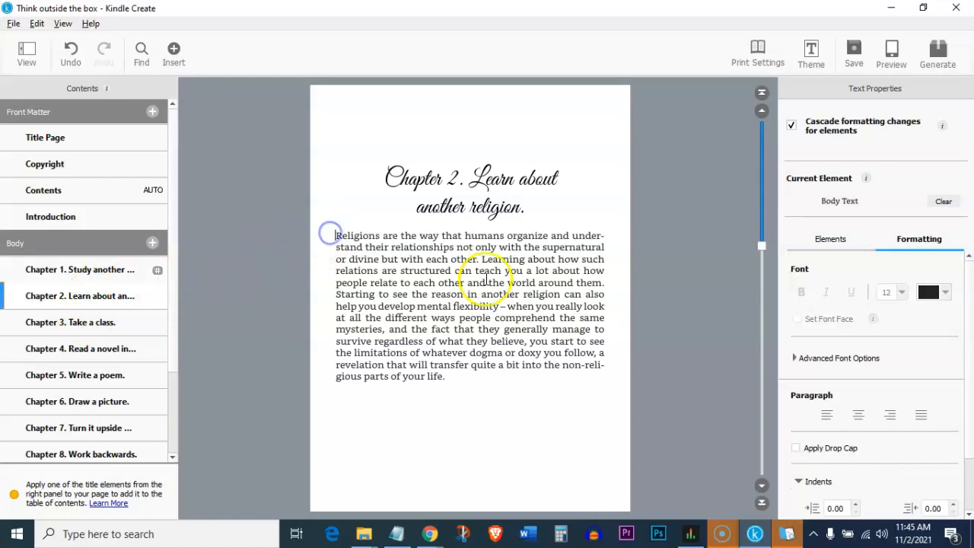
click(795, 447)
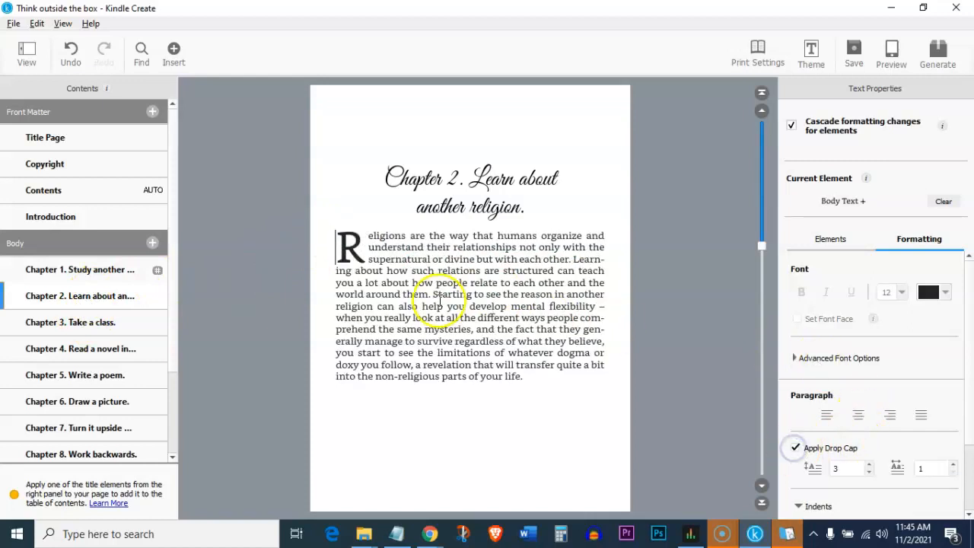
click(95, 323)
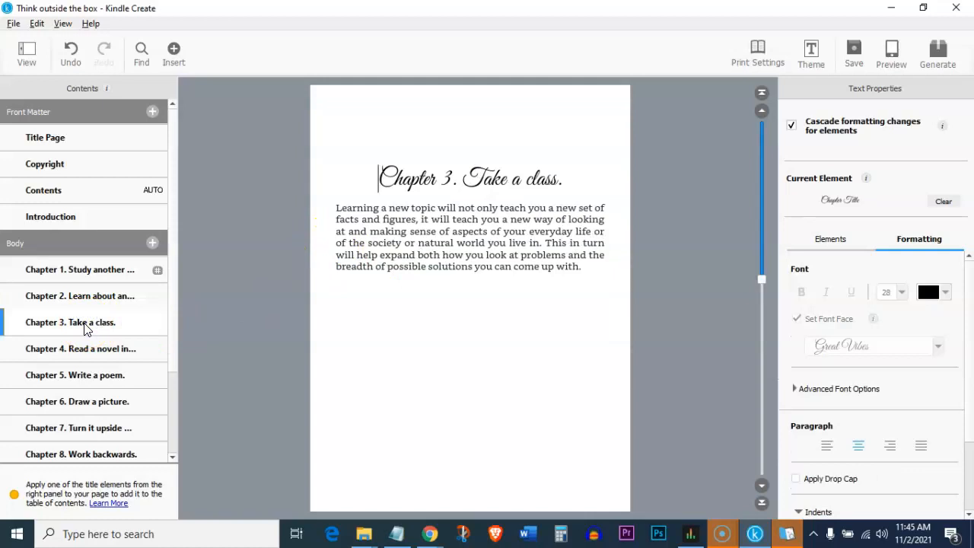
click(85, 348)
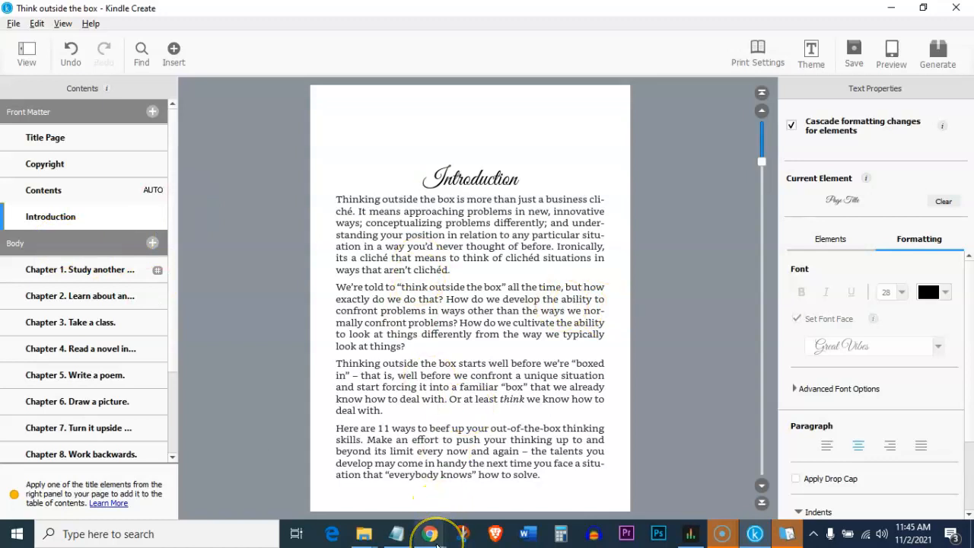
Switch to Chrome and go from the Kindle Create download page to the Reedsy page.
mouse_move(436, 544)
click(483, 478)
scroll(355, 211, up, 5)
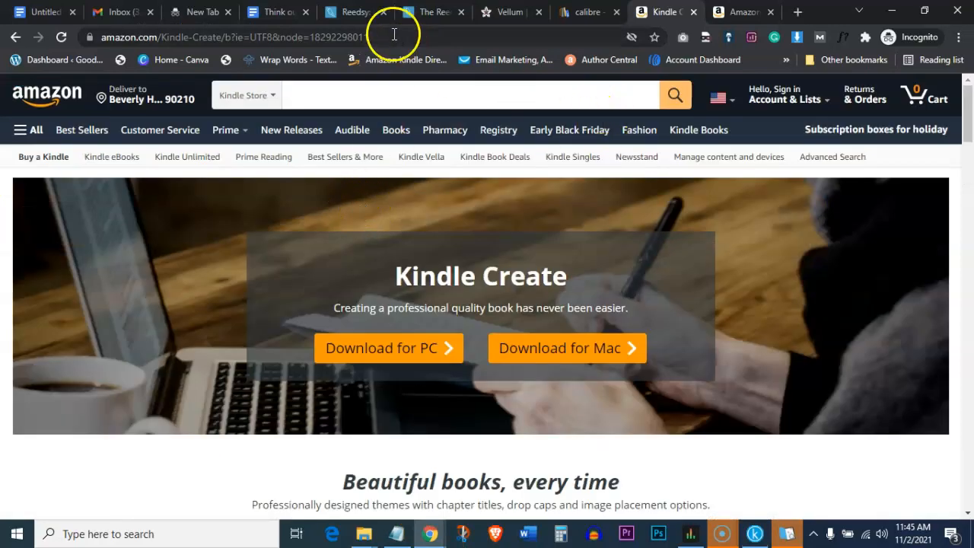
click(363, 13)
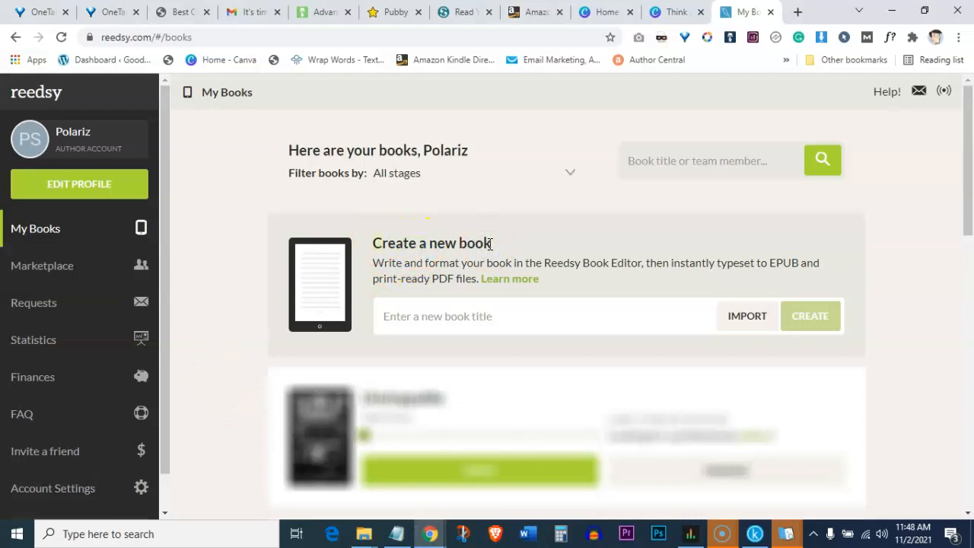
Copy the title Think outside the box from the Notepad notes and enter it as the new book title on Reedsy.
click(426, 318)
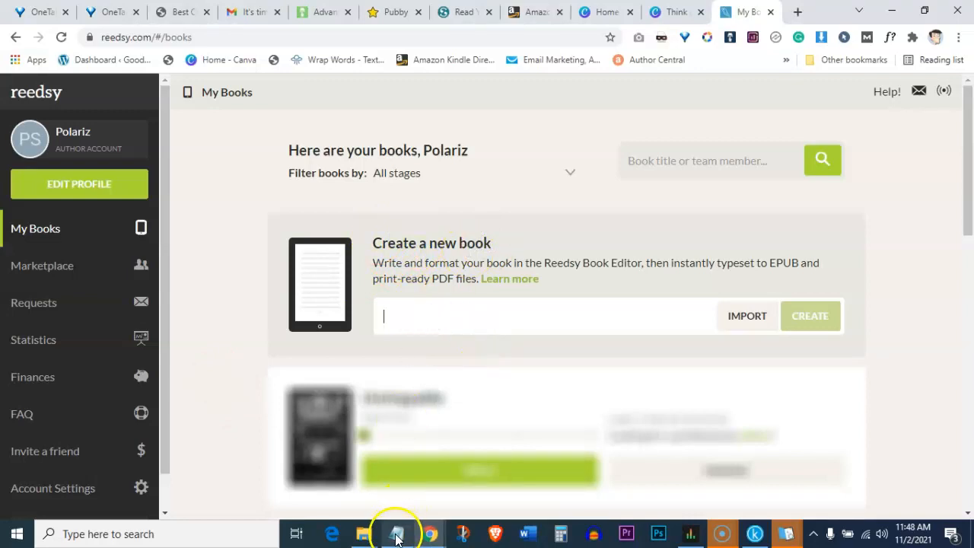
click(396, 533)
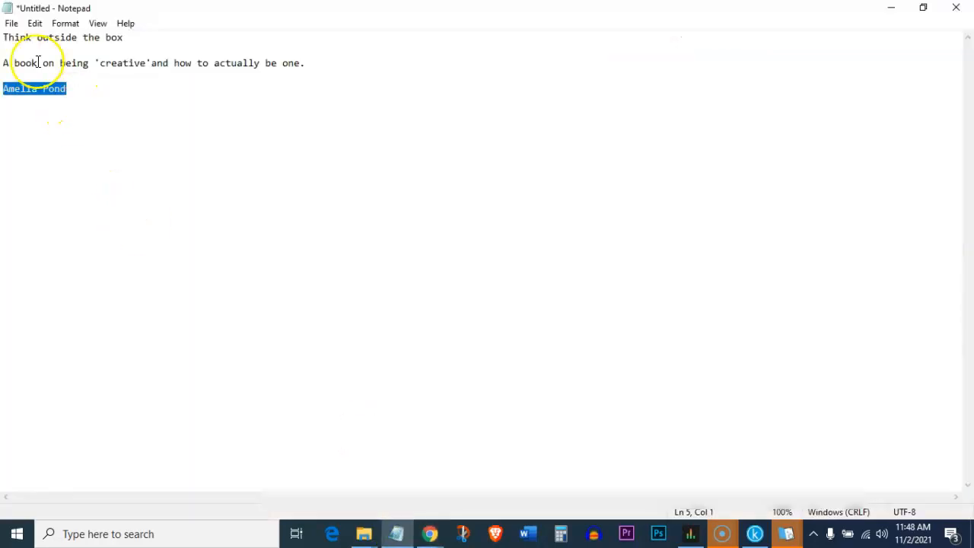
drag(3, 37, 119, 39)
right_click(124, 40)
click(137, 82)
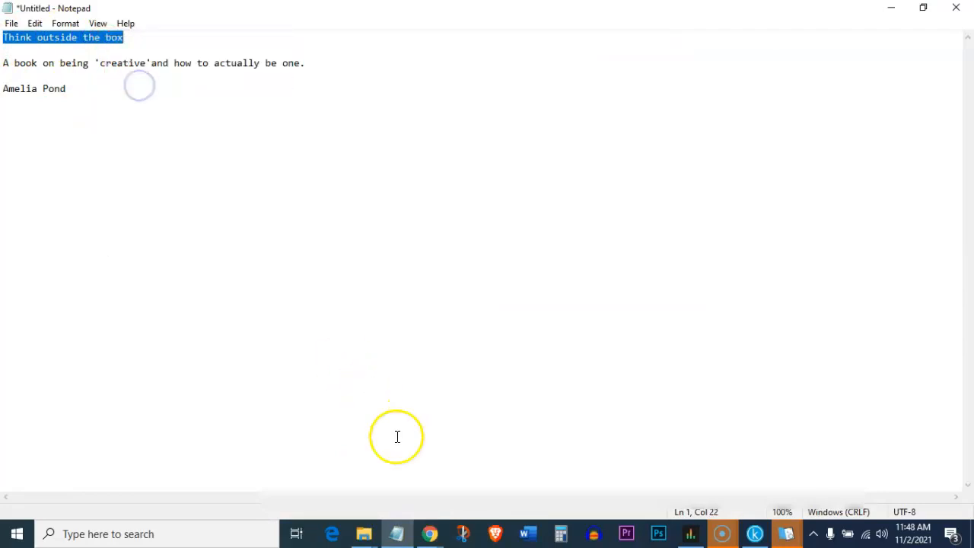
mouse_move(430, 533)
click(385, 479)
click(409, 317)
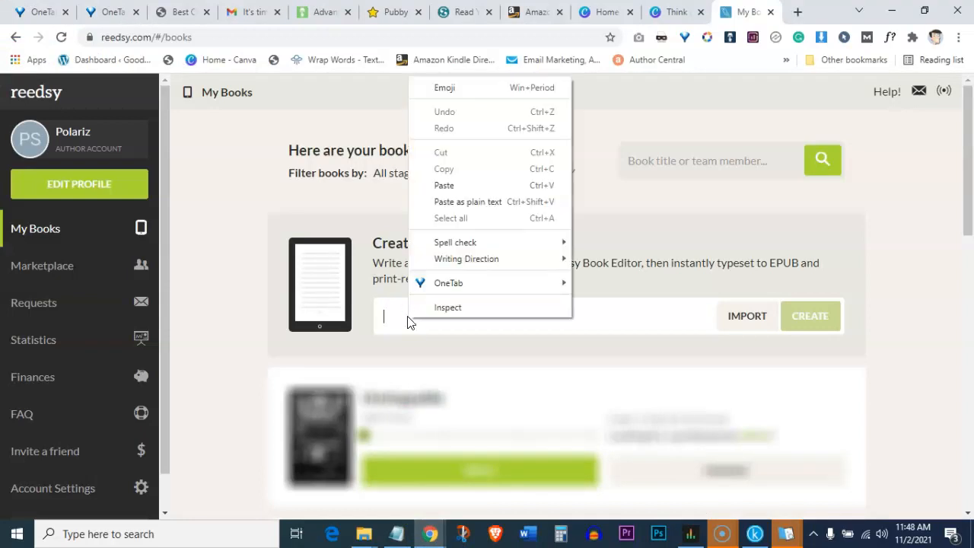
click(457, 186)
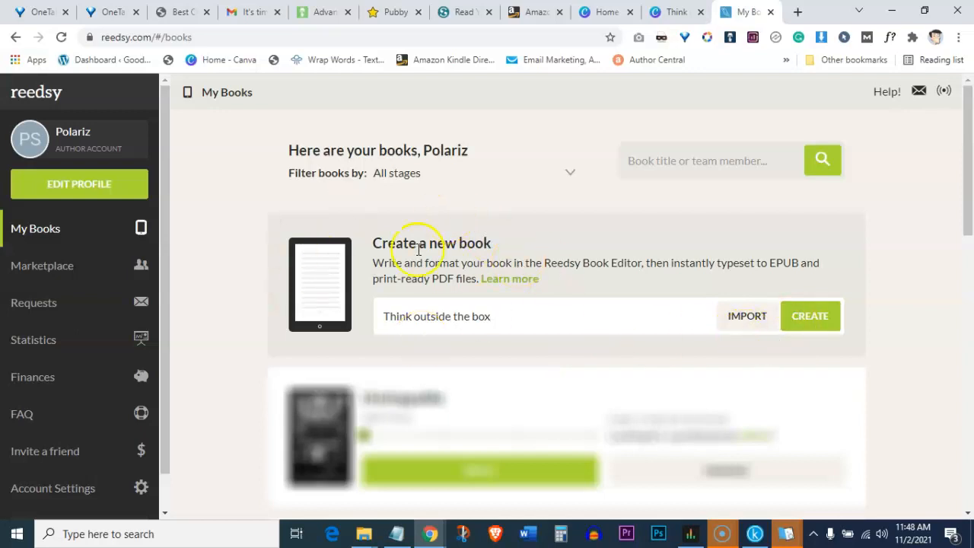
Import the manuscript file from the computer as Think outside the box and open the imported book for writing.
click(740, 319)
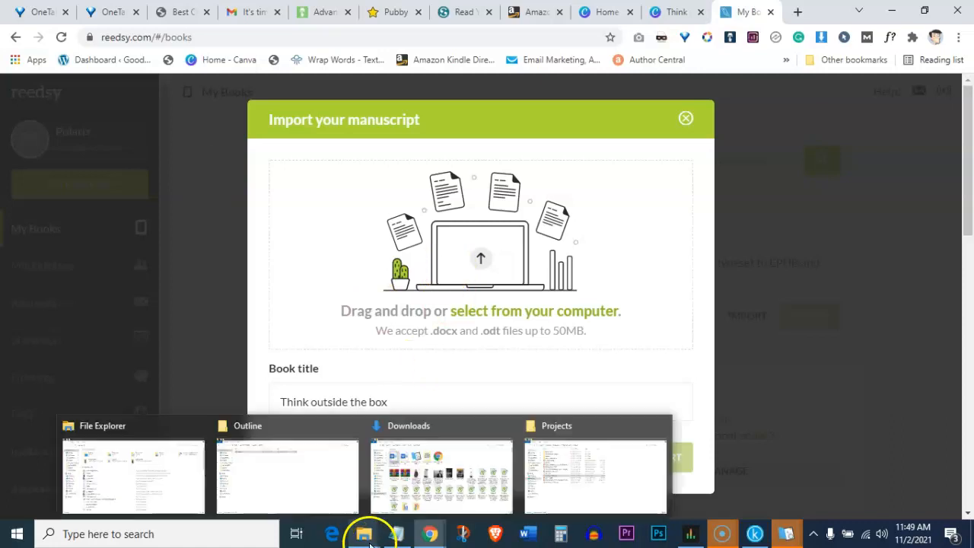
click(367, 533)
click(670, 461)
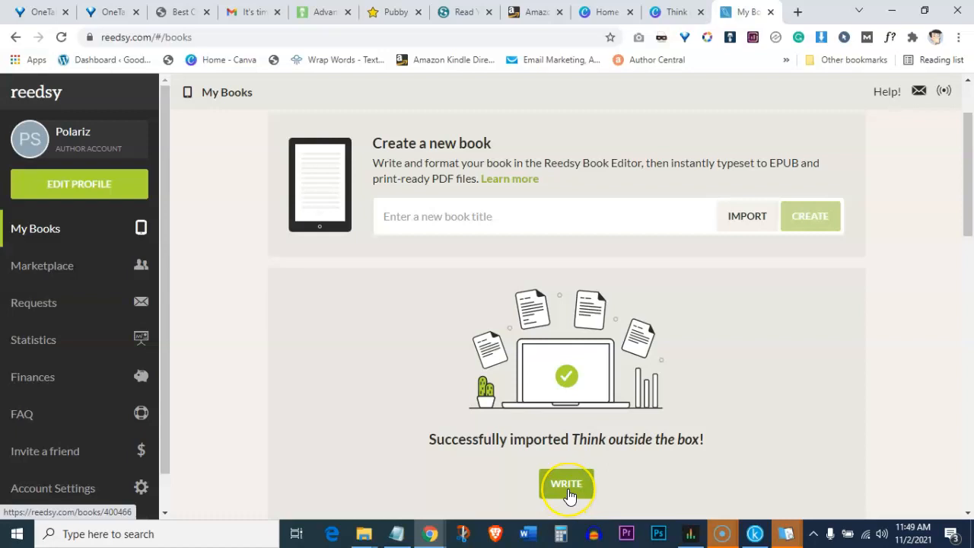
click(567, 487)
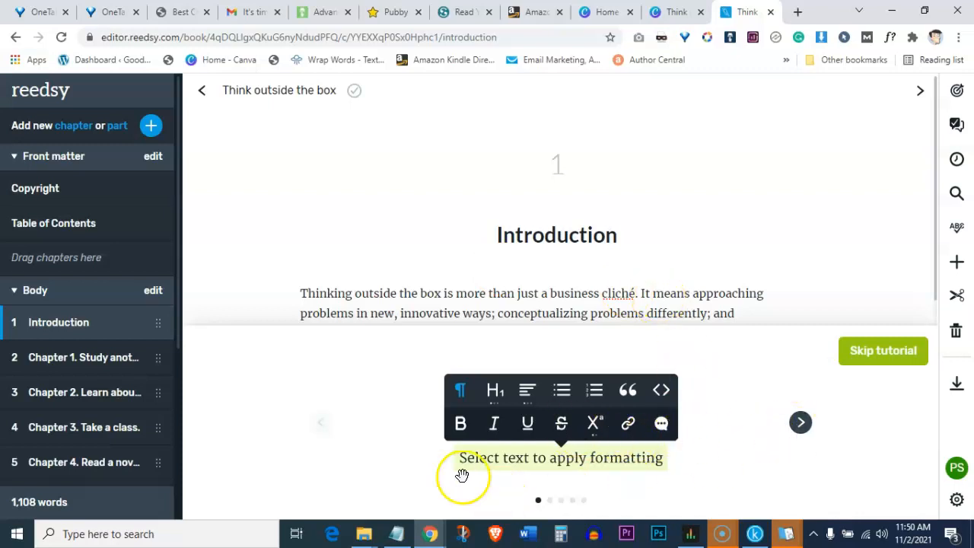
Go through the slides of the editor's introductory tutorial to the end and close it.
click(807, 438)
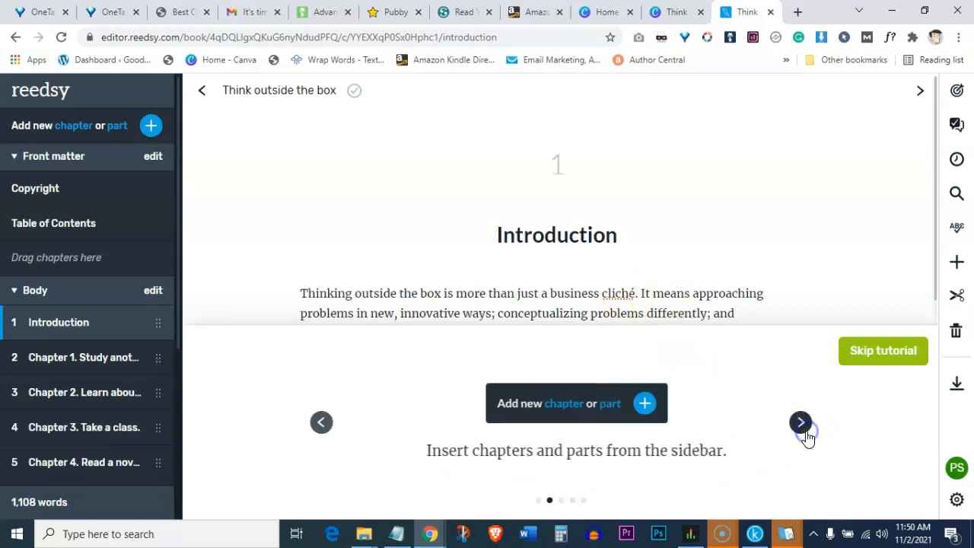
click(806, 437)
click(803, 426)
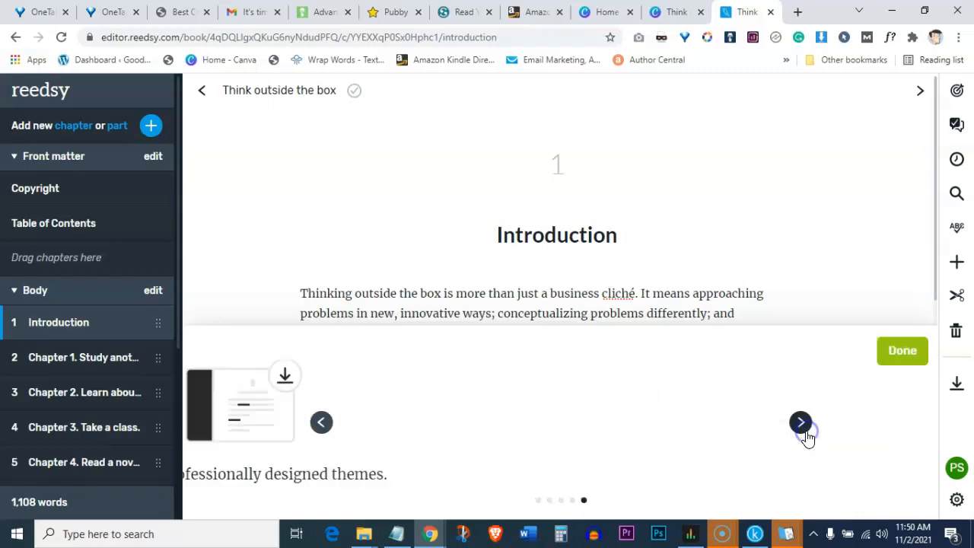
click(800, 423)
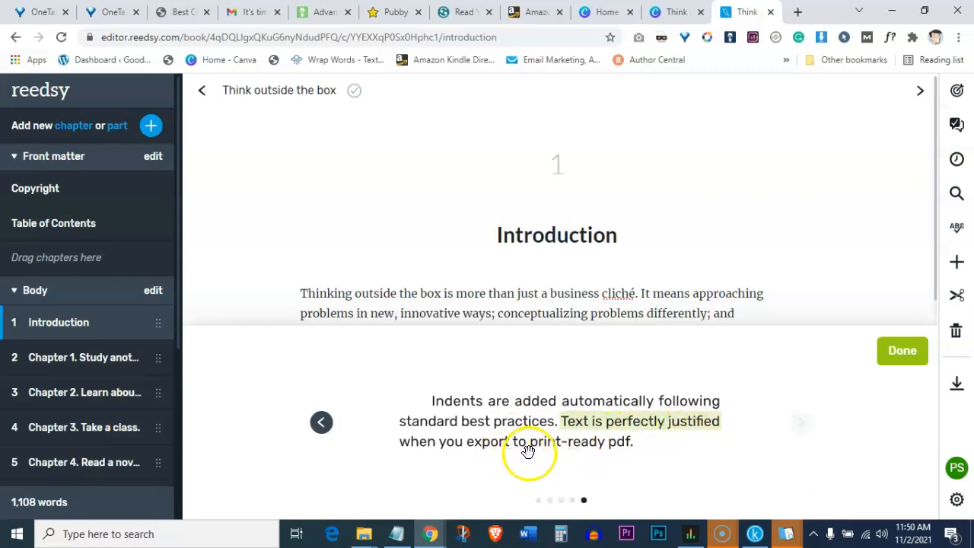
click(899, 356)
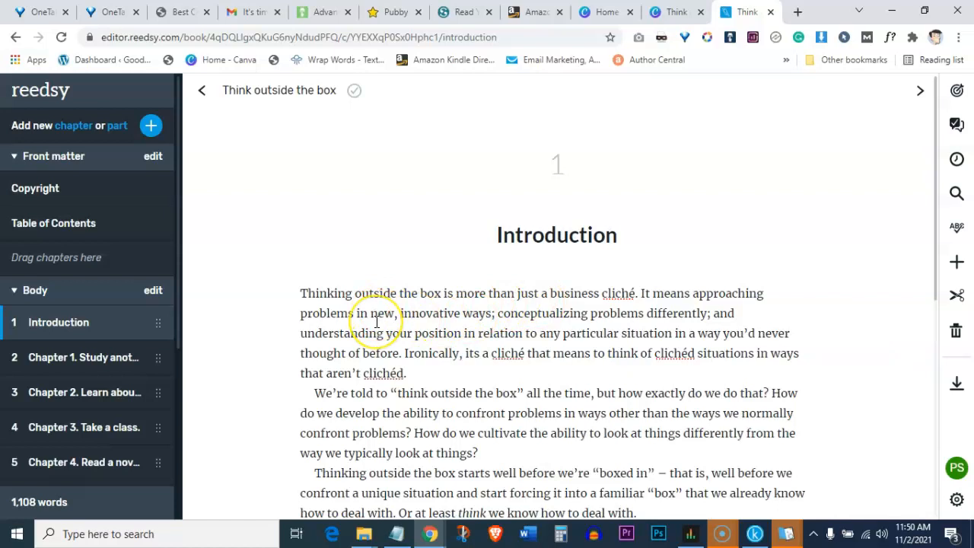
Read through the imported Introduction and examine the indents at the start of its paragraphs.
scroll(376, 323, down, 15)
scroll(346, 297, up, 15)
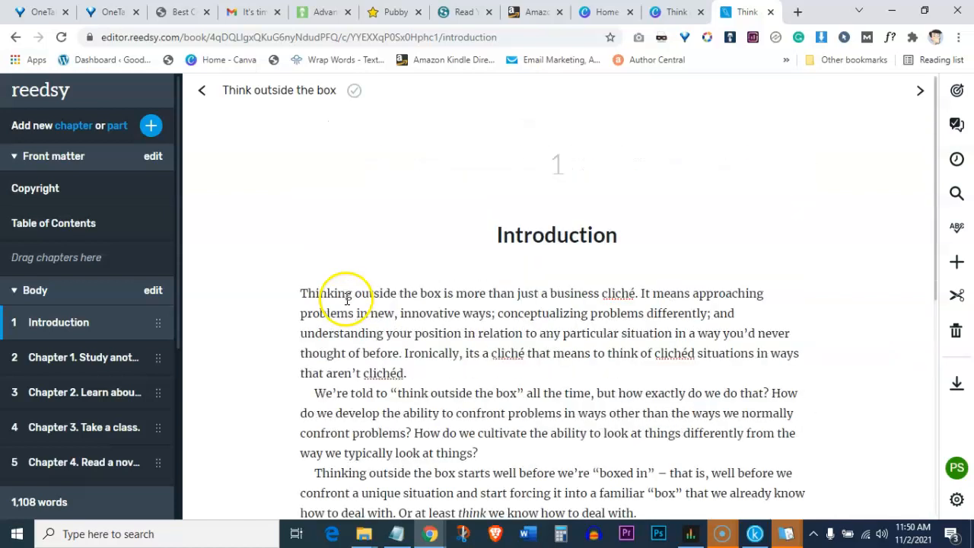
scroll(389, 308, down, 3)
scroll(358, 304, up, 3)
scroll(359, 305, down, 3)
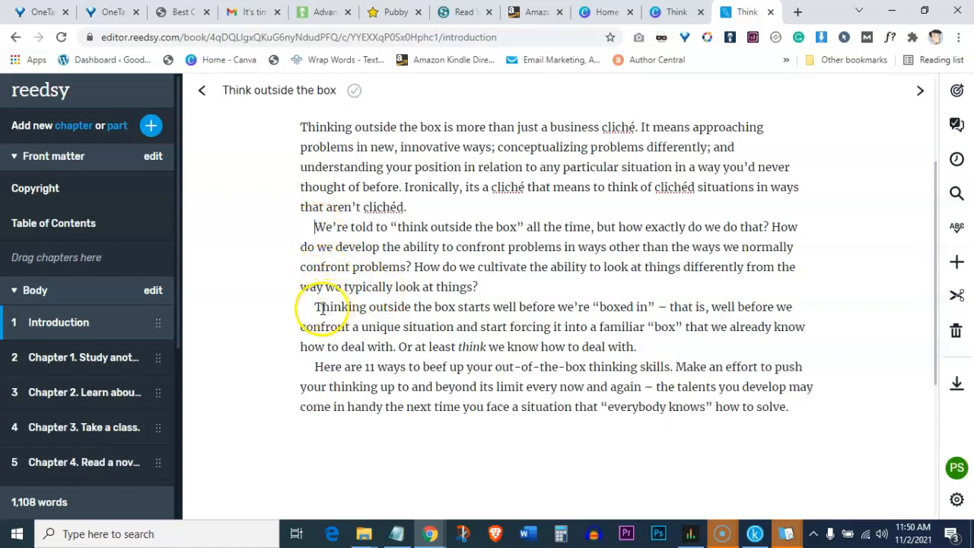
click(315, 358)
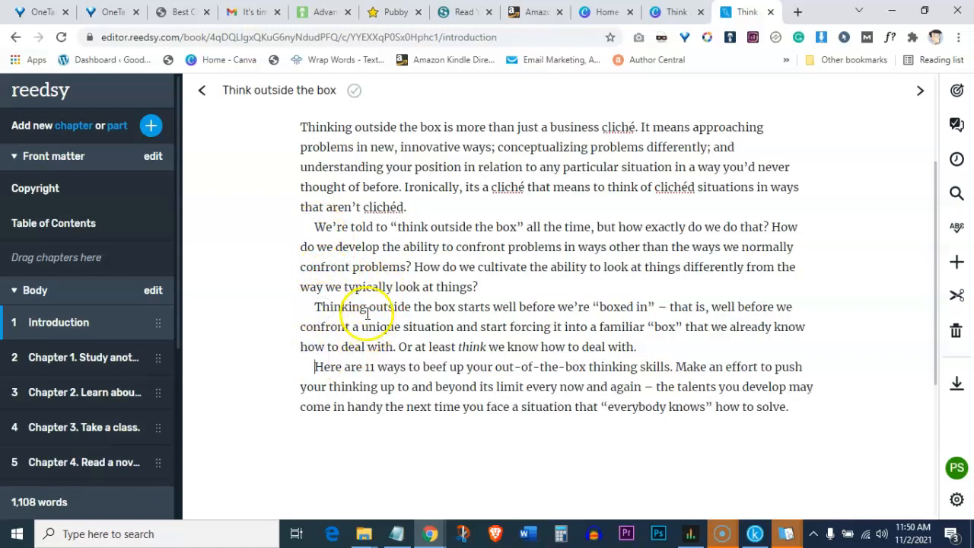
scroll(368, 313, up, 3)
click(315, 392)
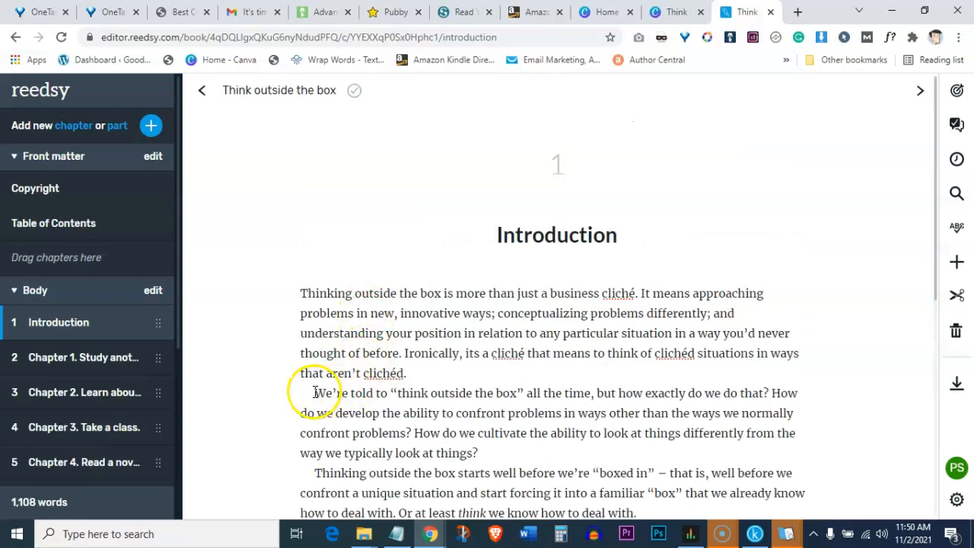
click(296, 292)
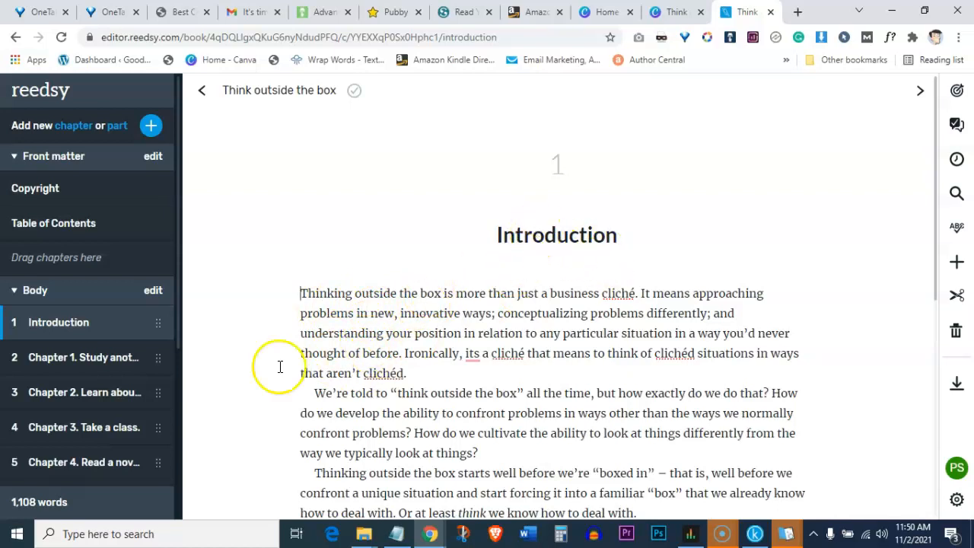
Review Chapters 1 to 3, the Introduction and the list of chapters in the table of contents.
click(77, 370)
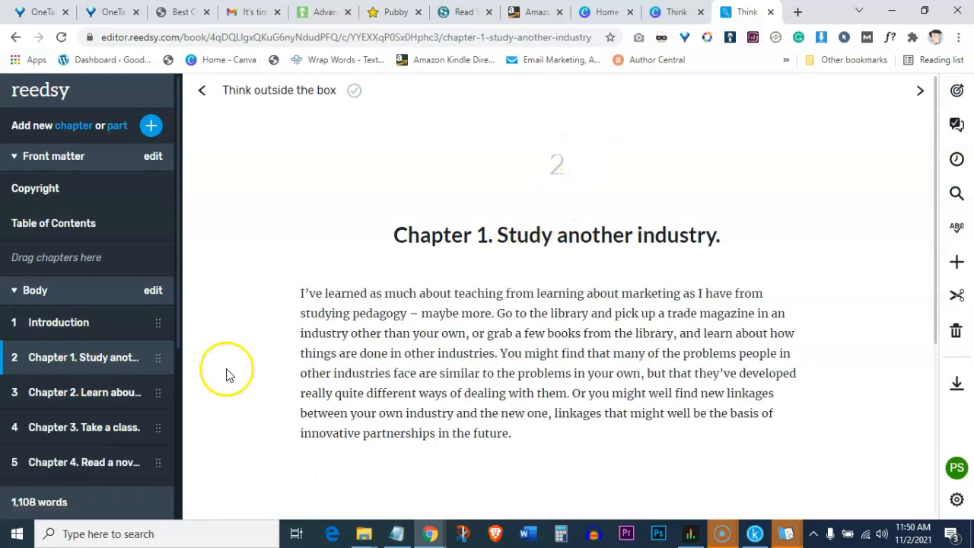
click(79, 408)
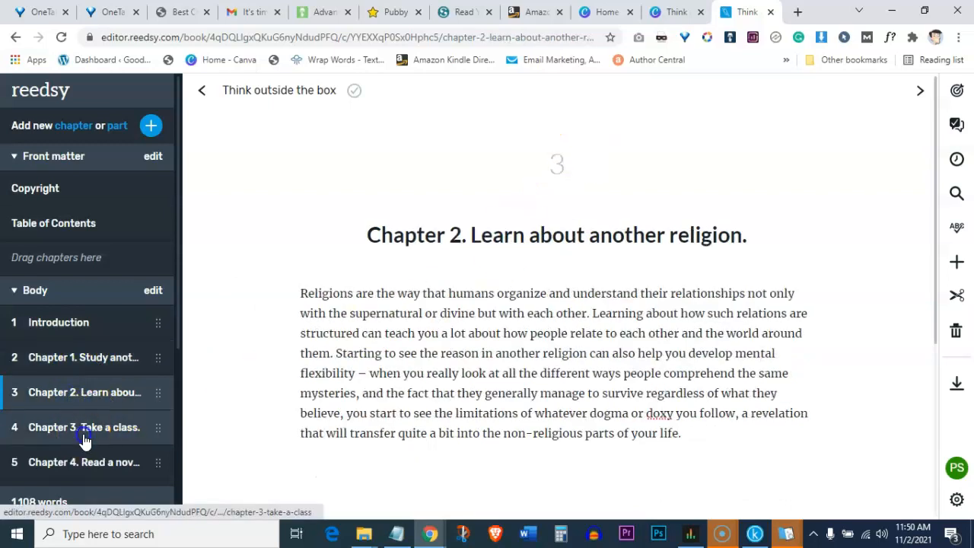
click(81, 435)
click(64, 326)
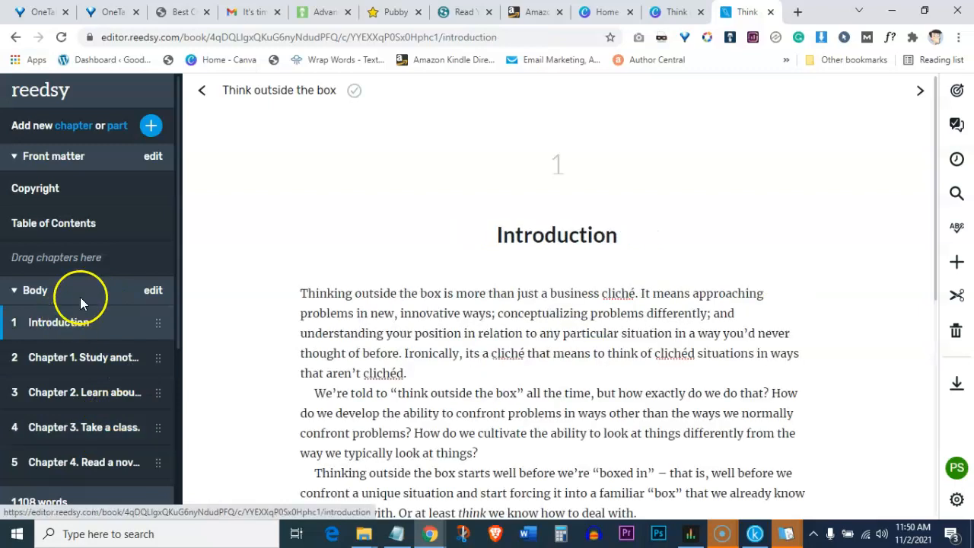
click(71, 222)
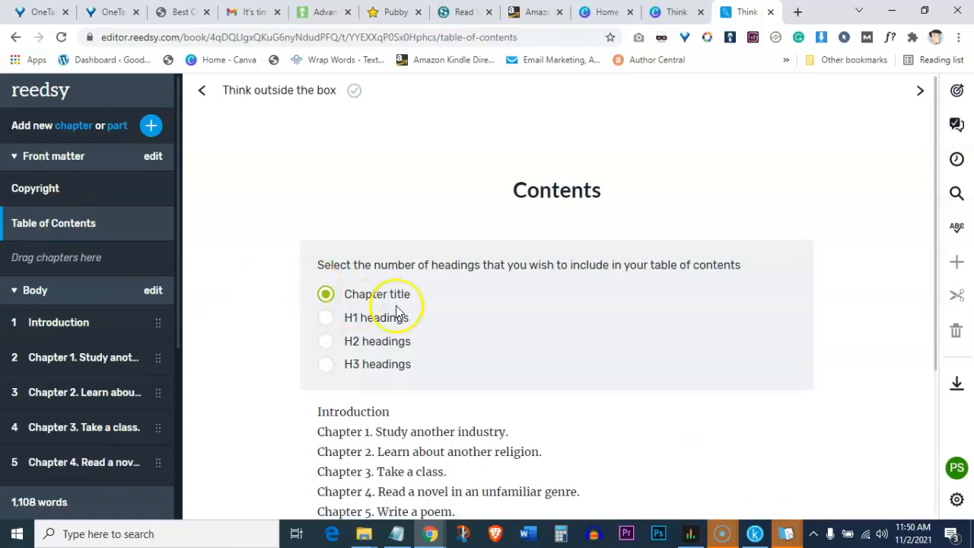
scroll(481, 280, down, 3)
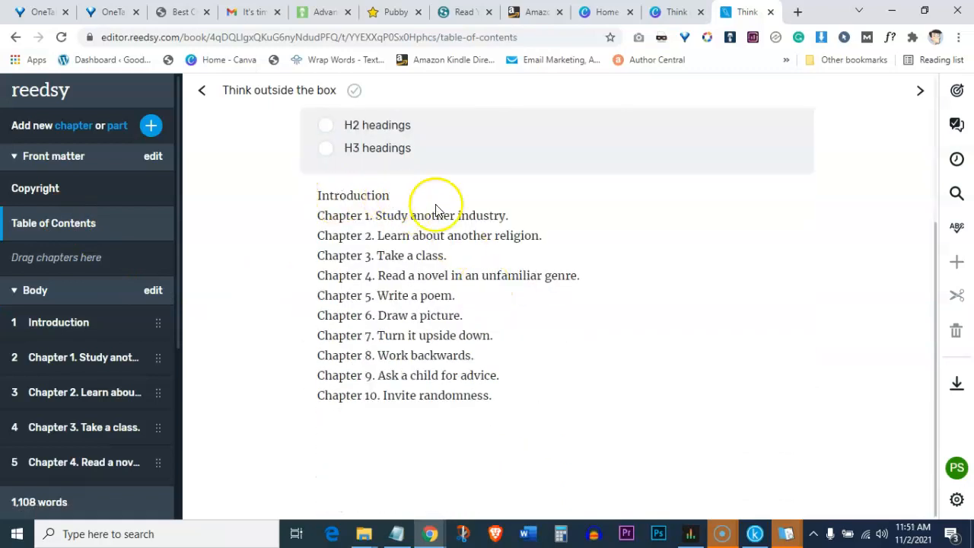
Show the optional front matter sections and look over the fields of the book's Copyright page.
click(153, 156)
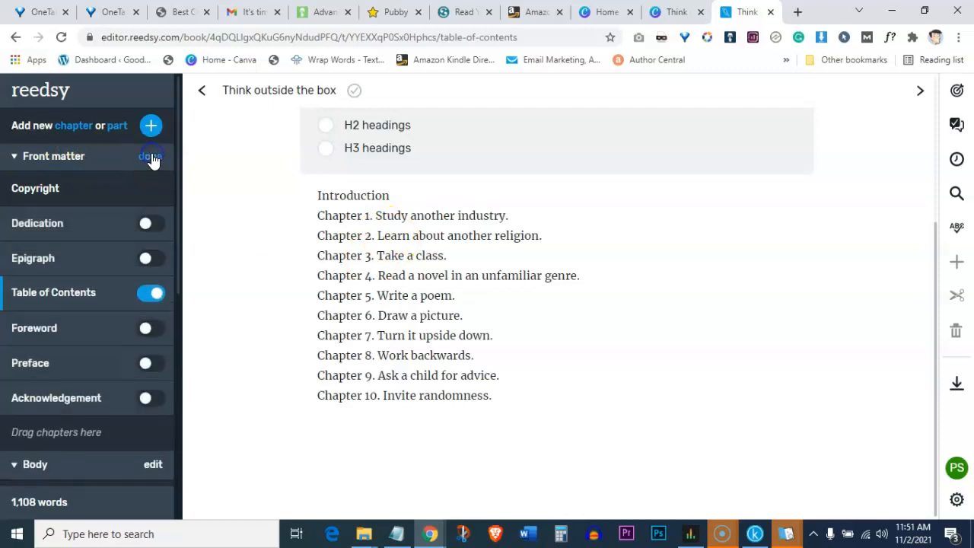
click(43, 197)
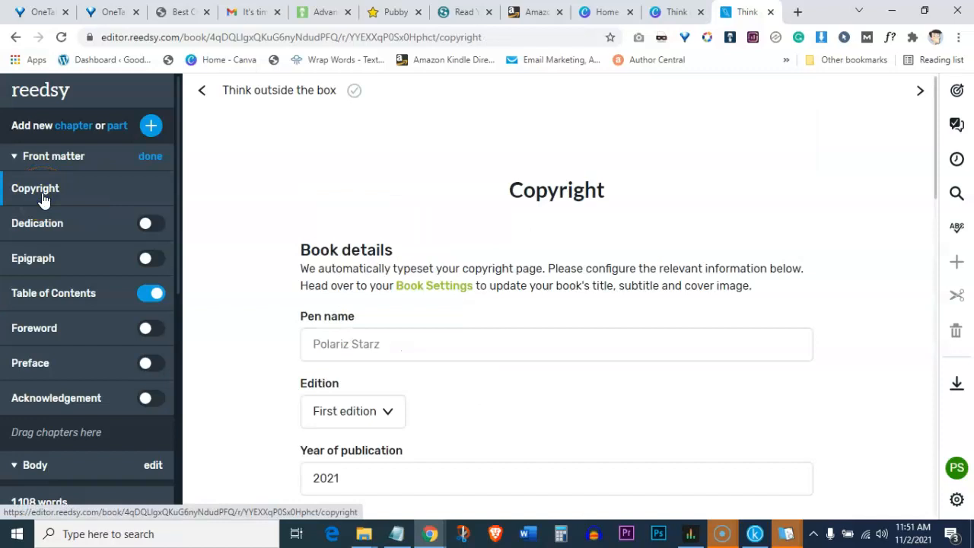
scroll(257, 255, down, 11)
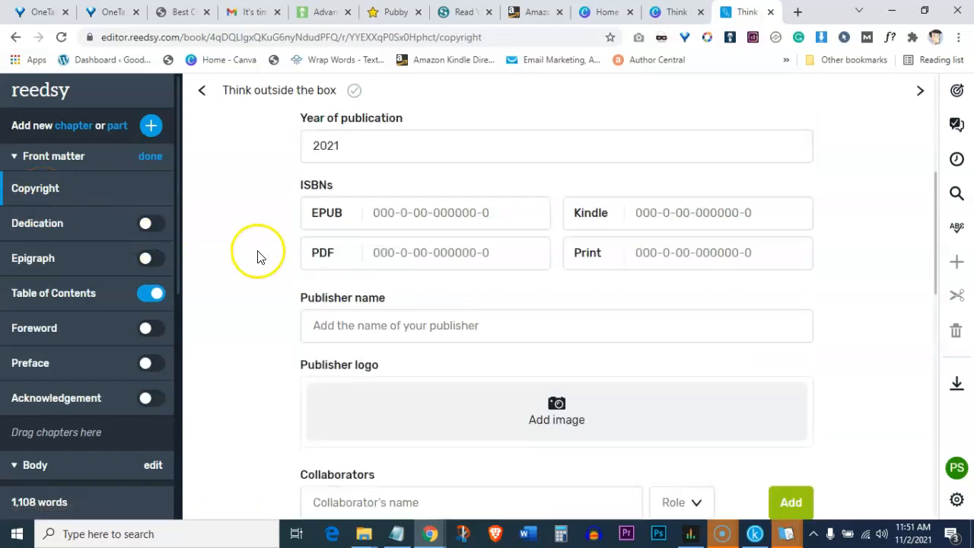
scroll(258, 257, up, 10)
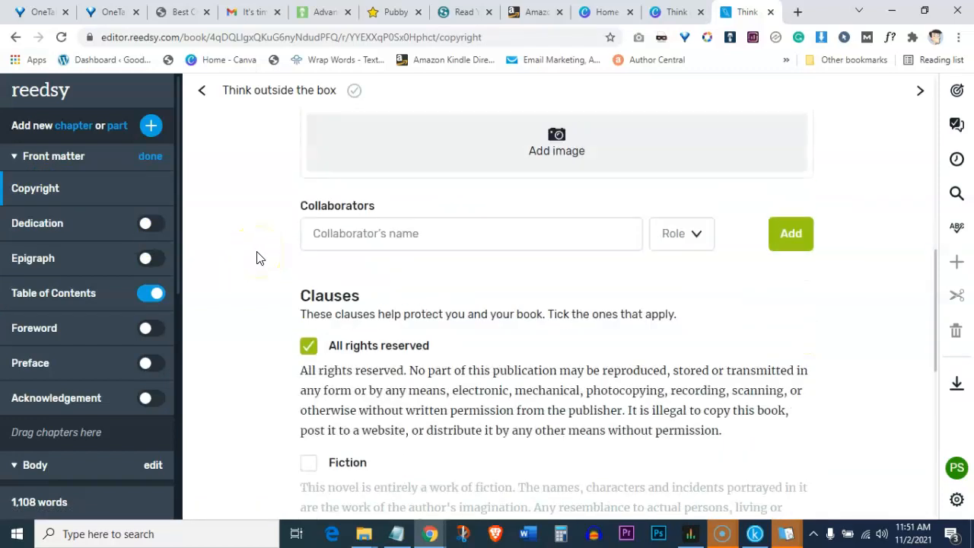
scroll(274, 251, down, 3)
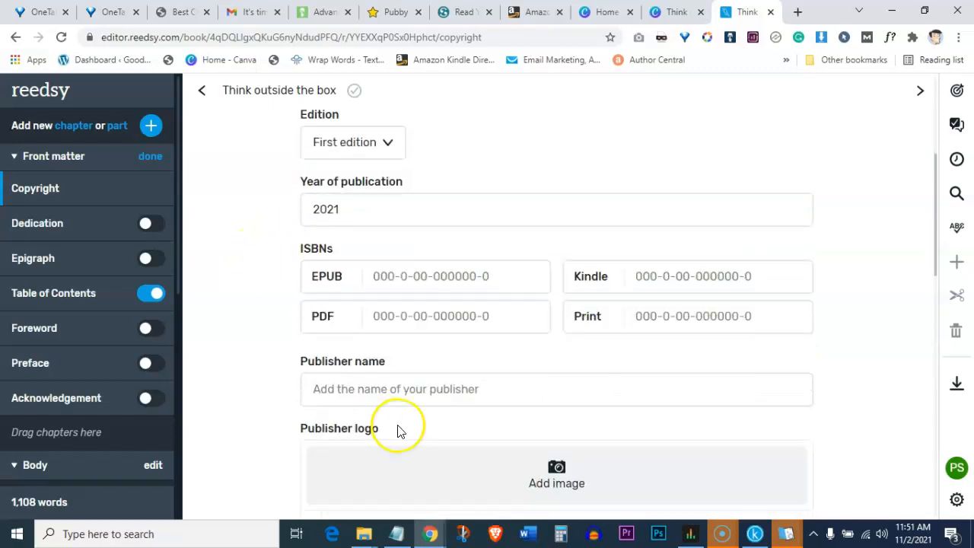
Copy the author's name from the Notepad notes and paste it as the pen name on the Copyright page.
click(397, 533)
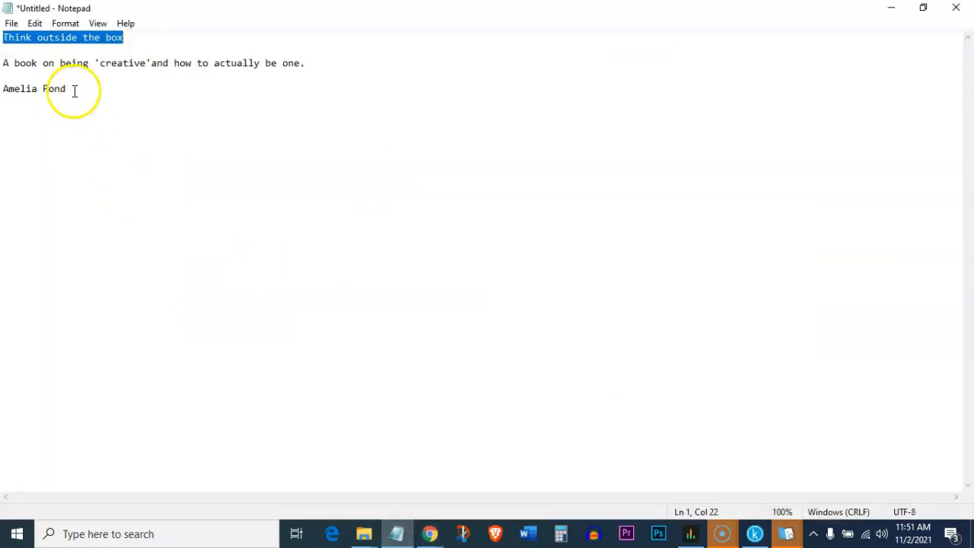
drag(74, 90, 2, 89)
right_click(14, 92)
click(45, 135)
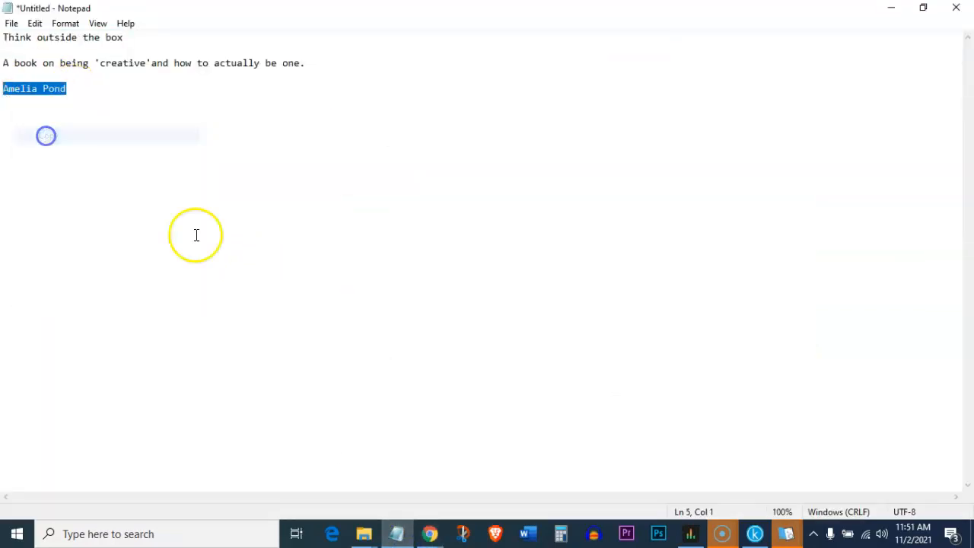
click(431, 533)
click(375, 487)
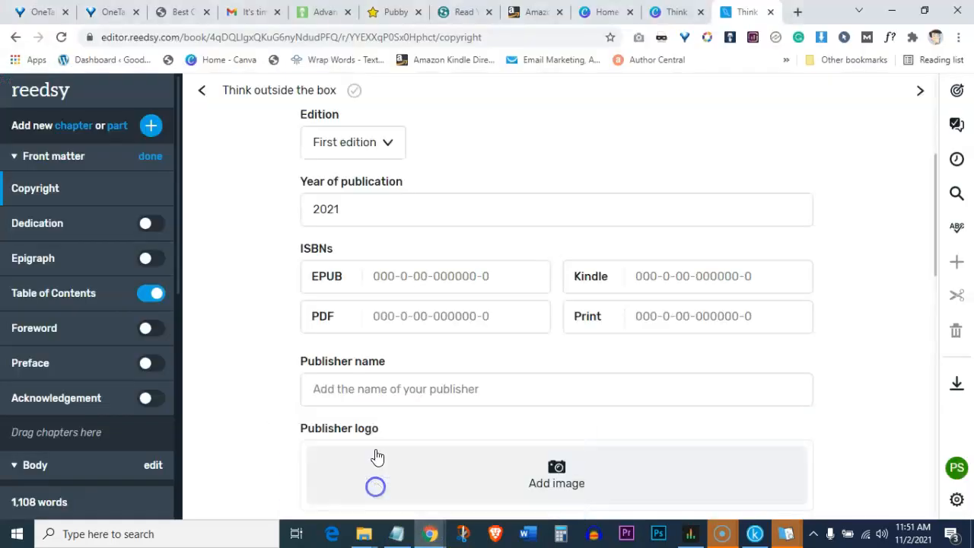
scroll(256, 224, up, 3)
click(370, 242)
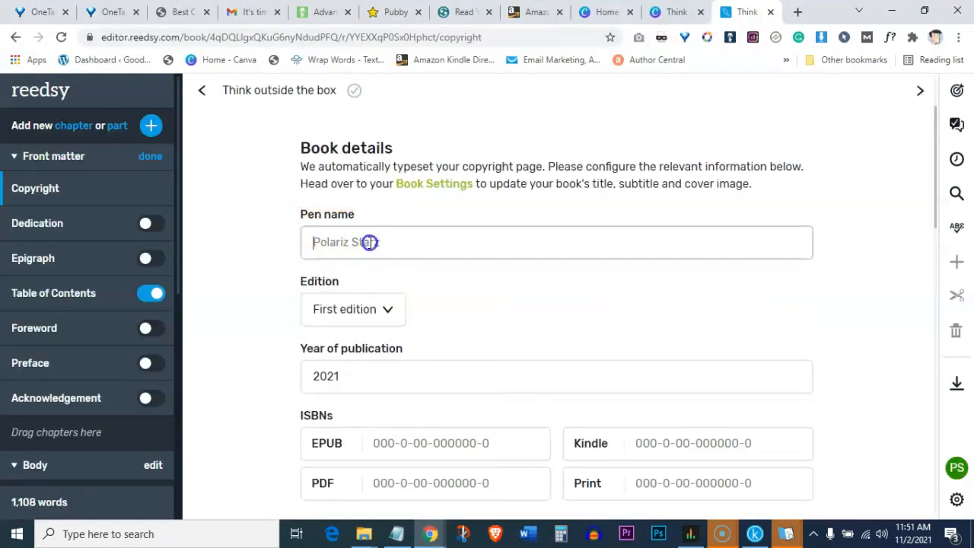
right_click(370, 241)
click(418, 350)
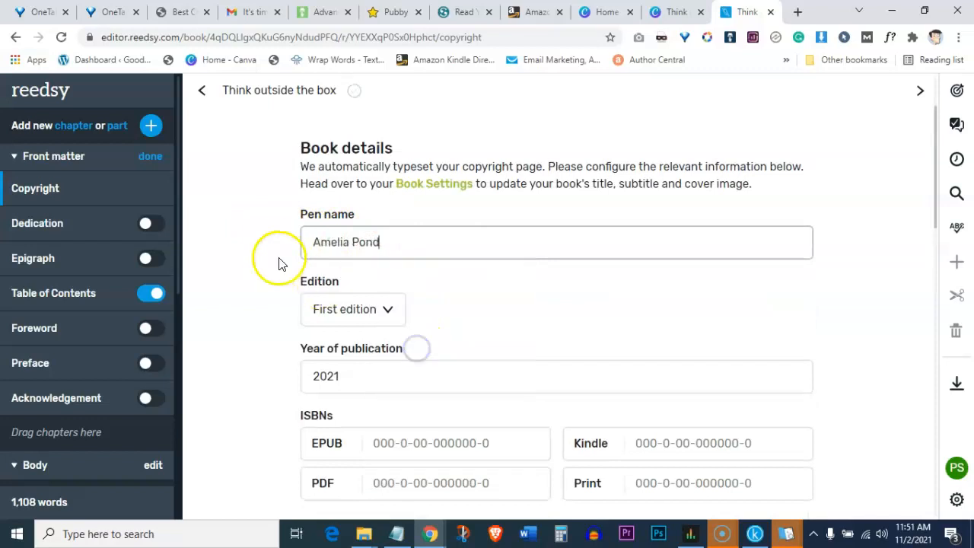
Review the publication details and the protective clauses on the Copyright page, trying the Fiction clause on and off.
scroll(268, 247, down, 2)
click(337, 209)
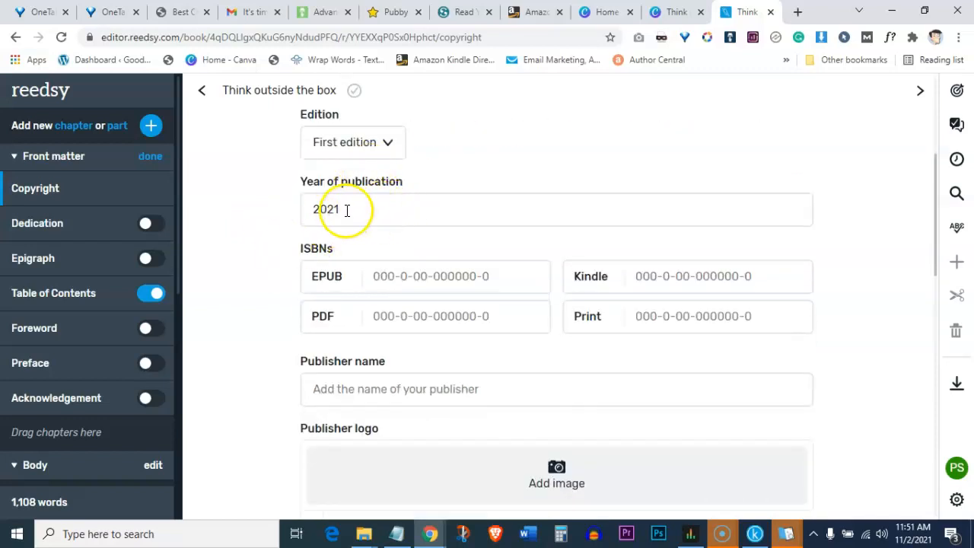
scroll(254, 263, down, 3)
scroll(255, 267, down, 2)
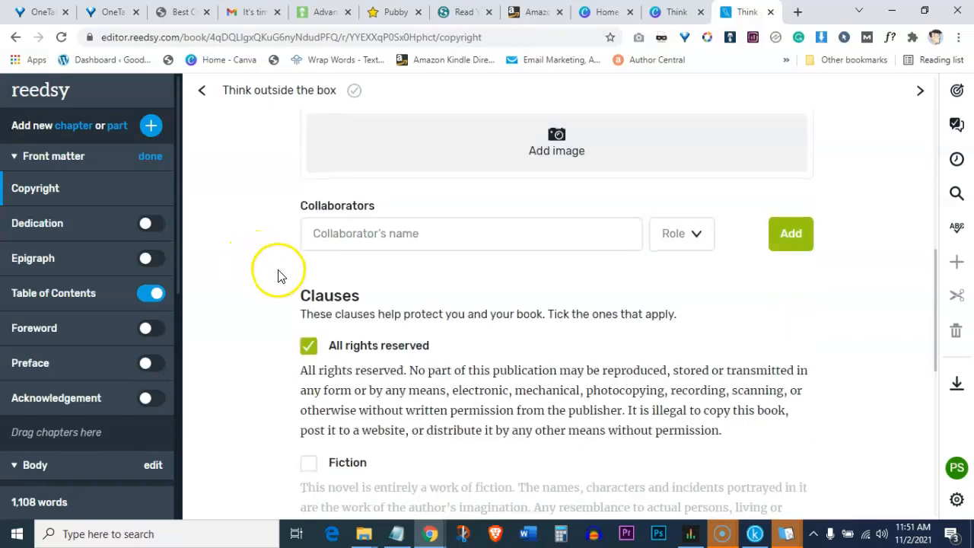
scroll(278, 276, down, 2)
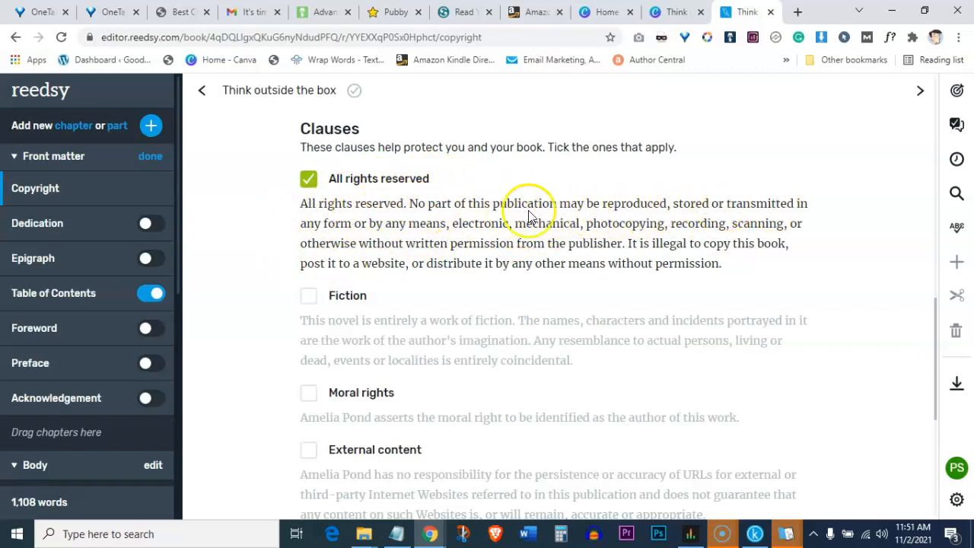
click(309, 297)
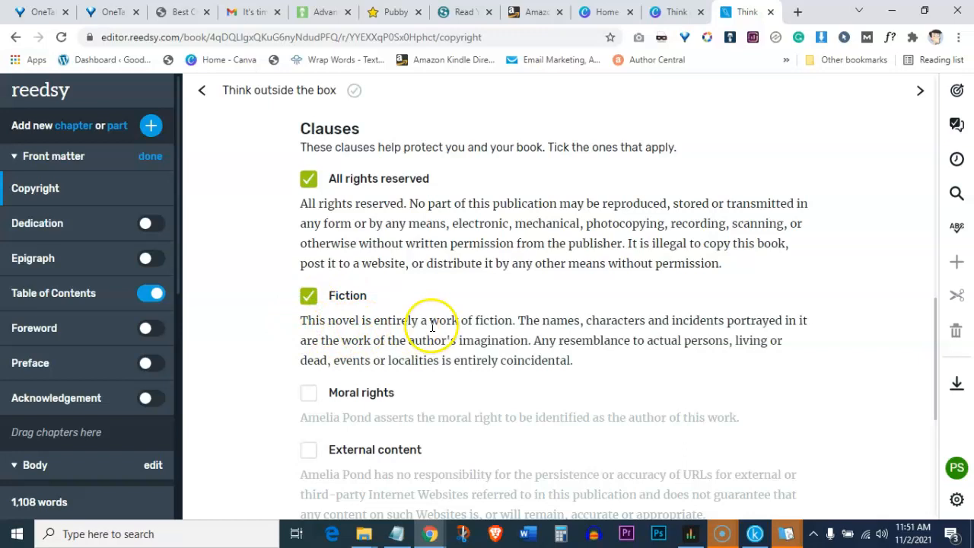
click(309, 298)
scroll(381, 346, down, 5)
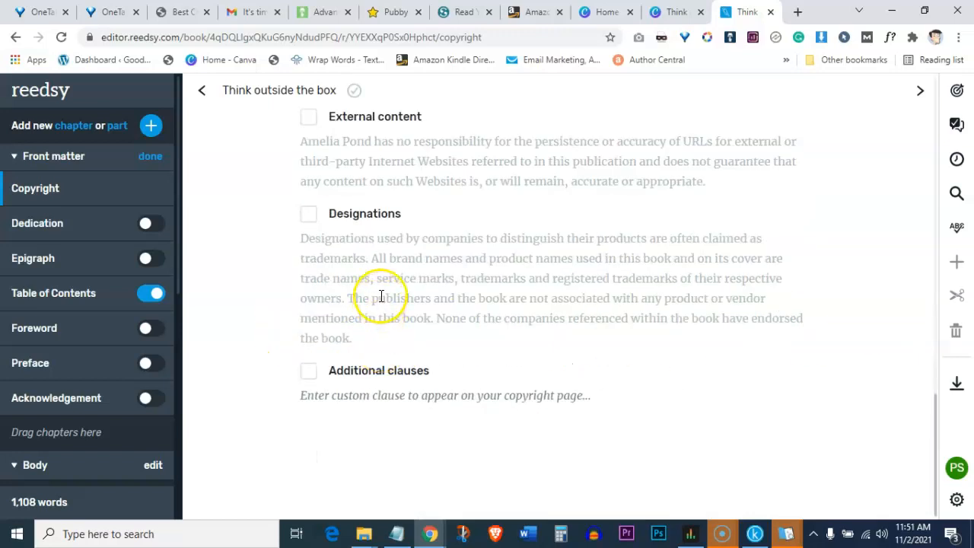
scroll(363, 349, up, 6)
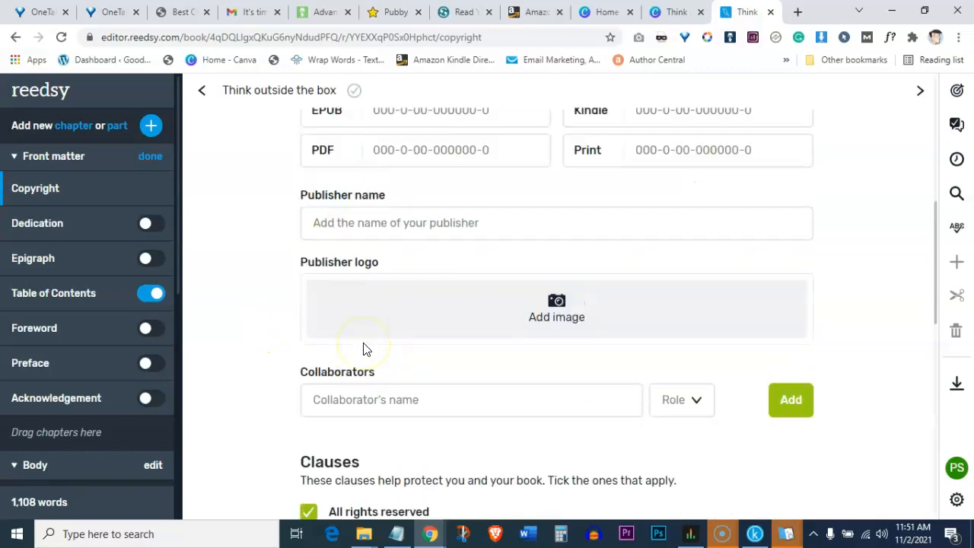
scroll(363, 348, up, 8)
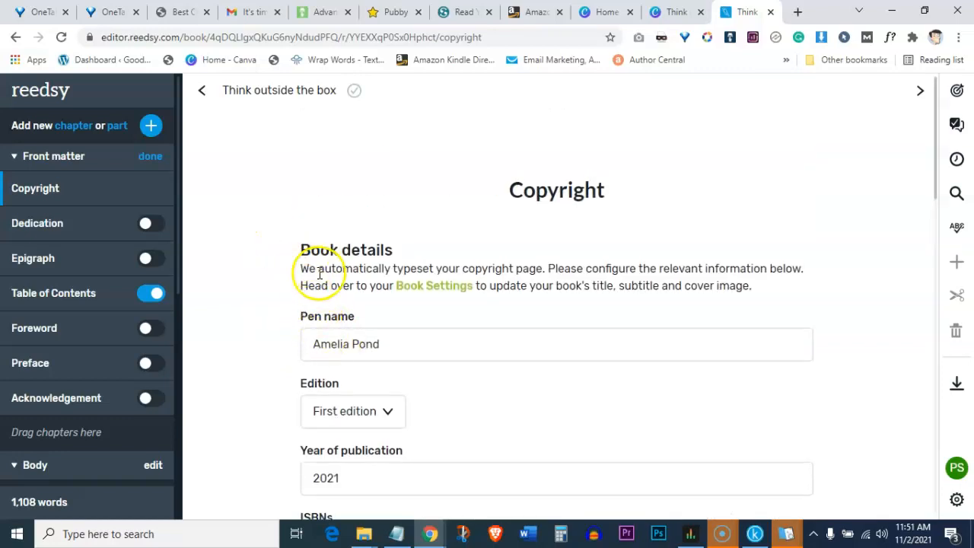
In the book settings, paste "A book on being 'creative'and how to actually be one." from the Notepad notes as the subtitle and save.
click(415, 294)
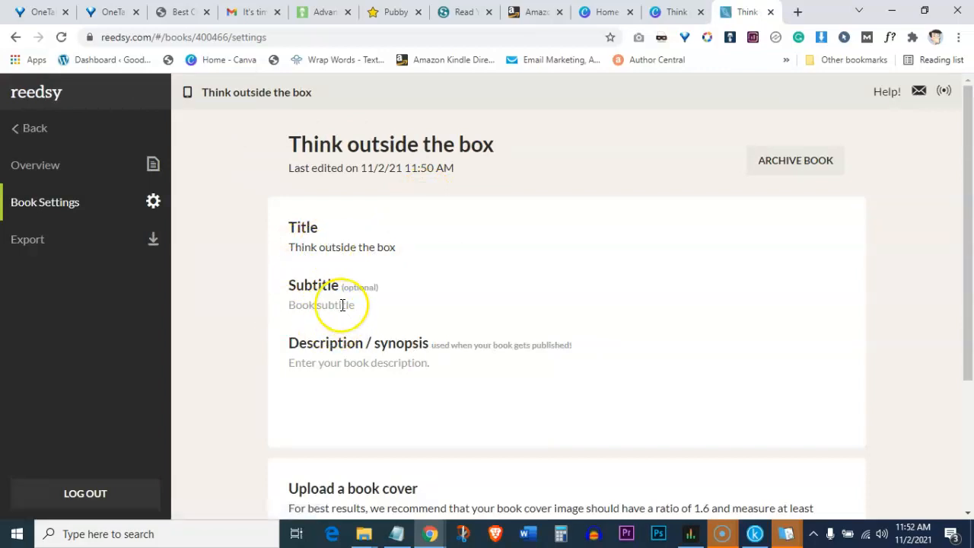
click(396, 533)
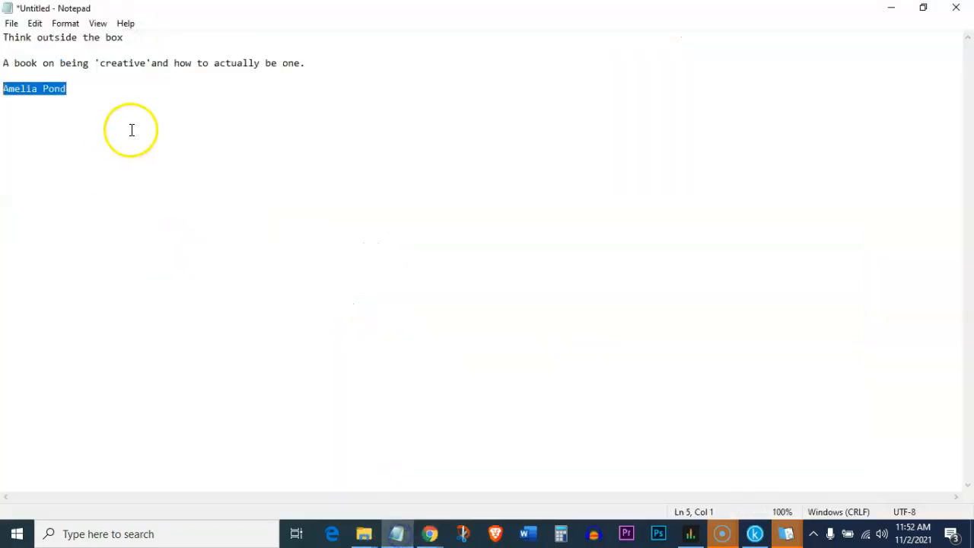
drag(312, 63, 64, 63)
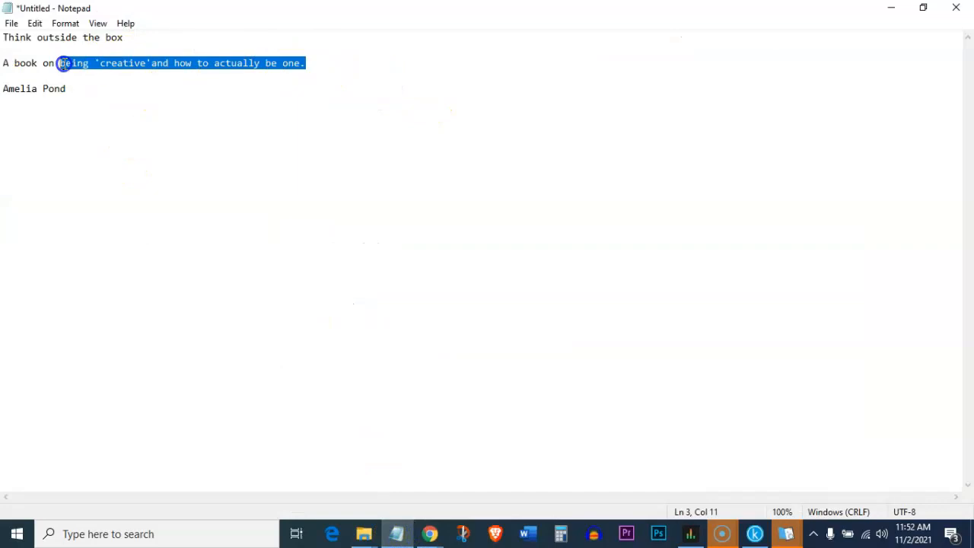
right_click(7, 63)
click(55, 113)
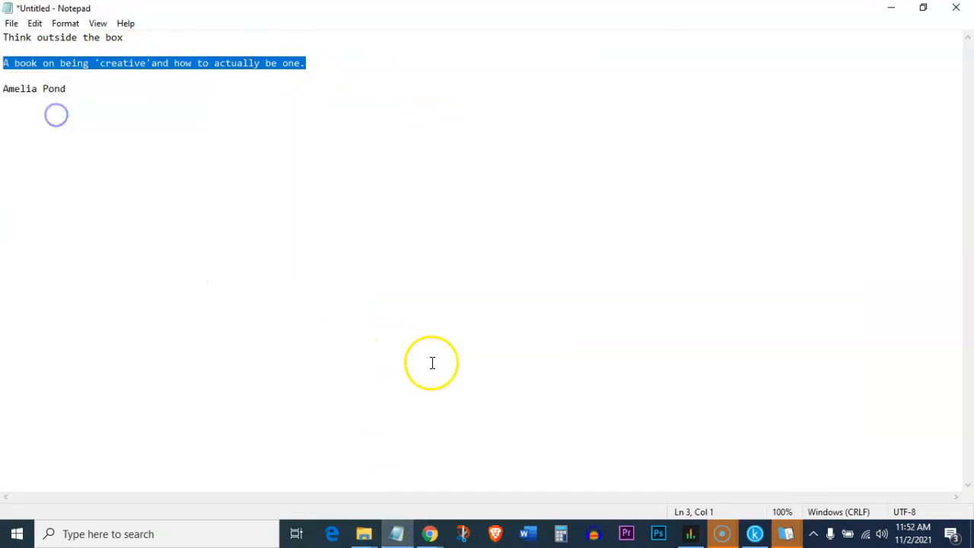
mouse_move(430, 533)
click(359, 467)
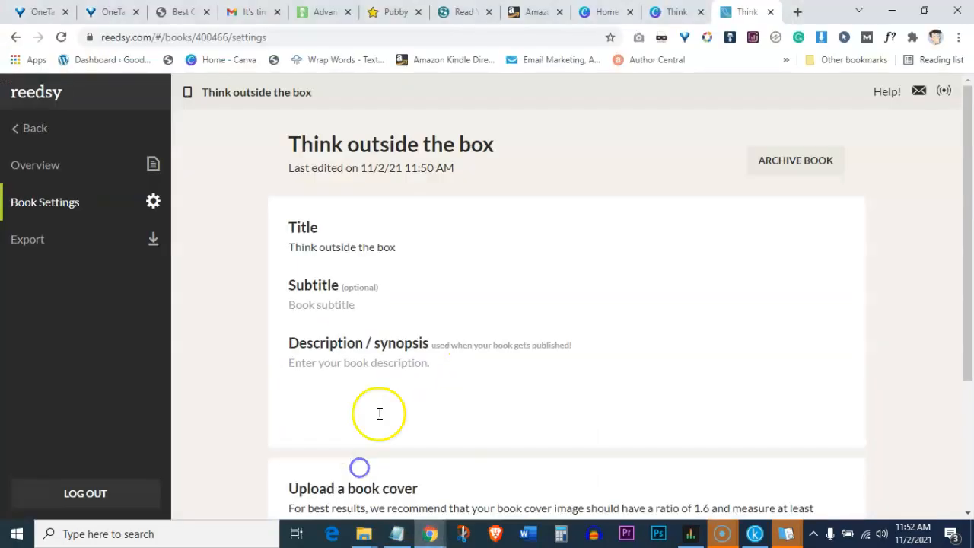
right_click(345, 308)
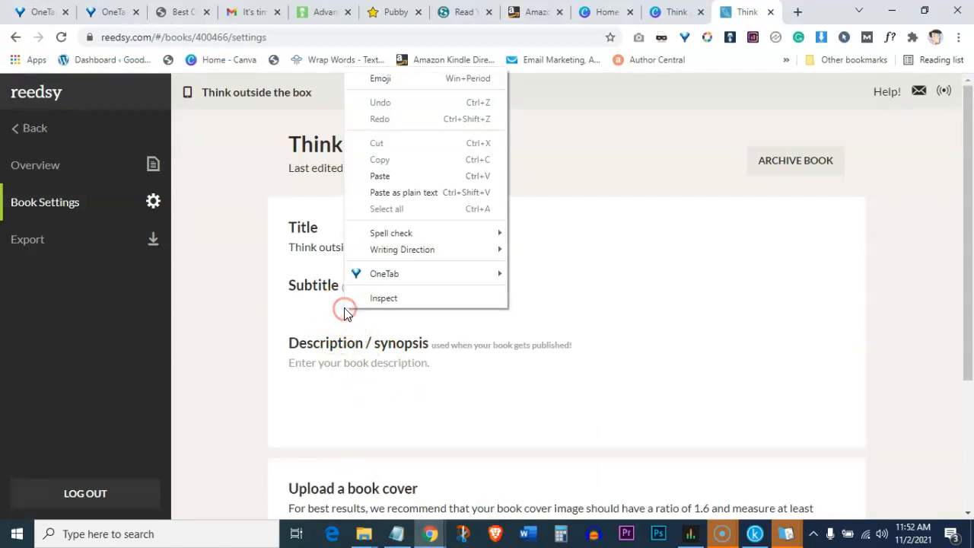
click(374, 174)
click(252, 327)
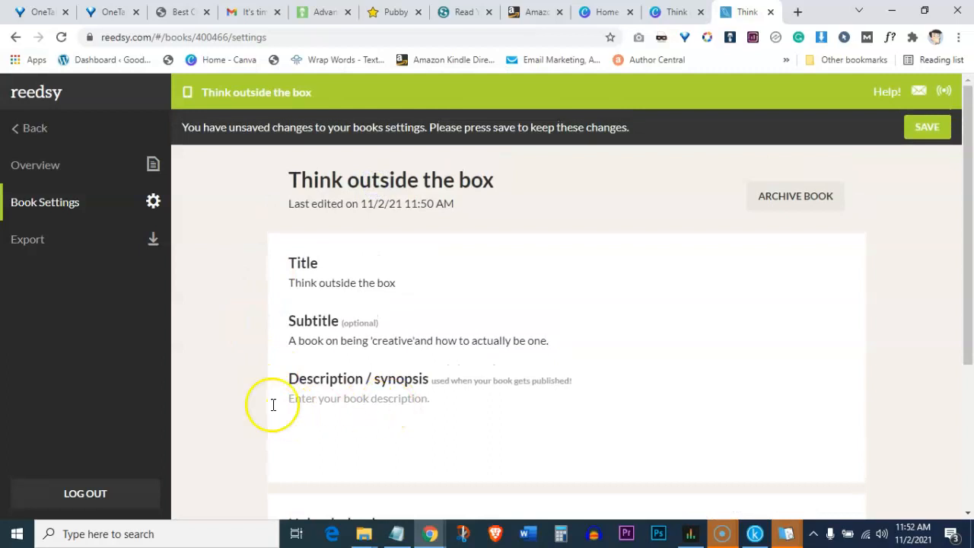
scroll(353, 350, down, 2)
click(927, 127)
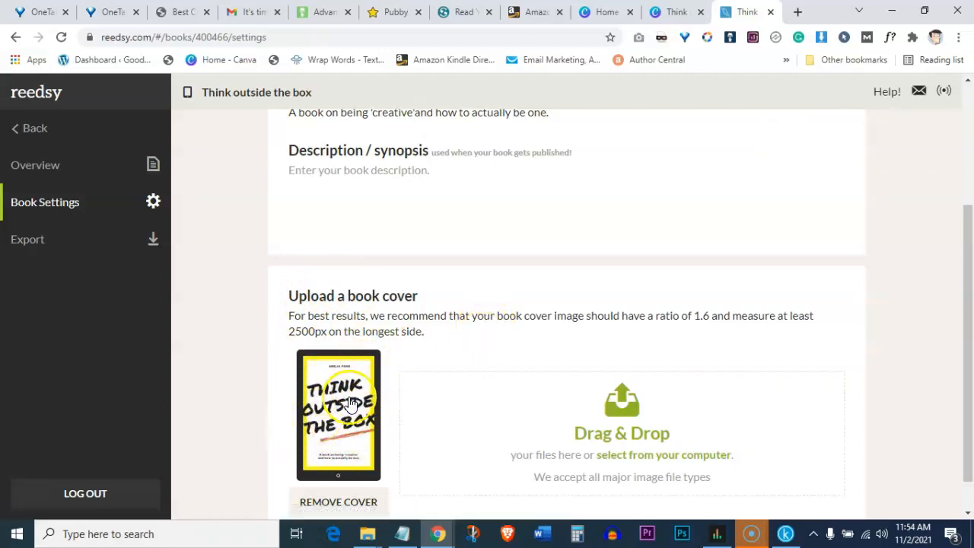
Check the cover preview in the book settings and reopen Think outside the box for writing from My Books.
scroll(300, 365, down, 1)
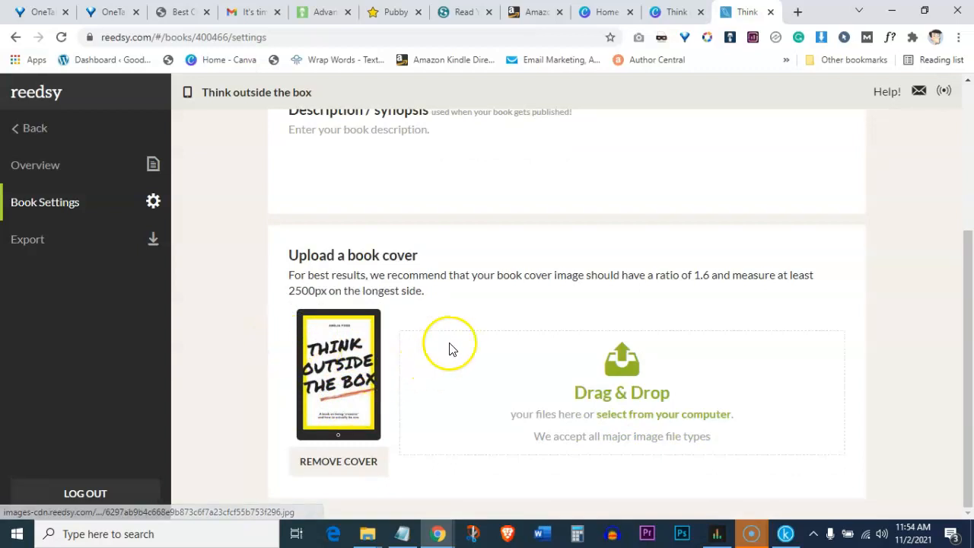
scroll(502, 343, up, 3)
scroll(472, 393, down, 3)
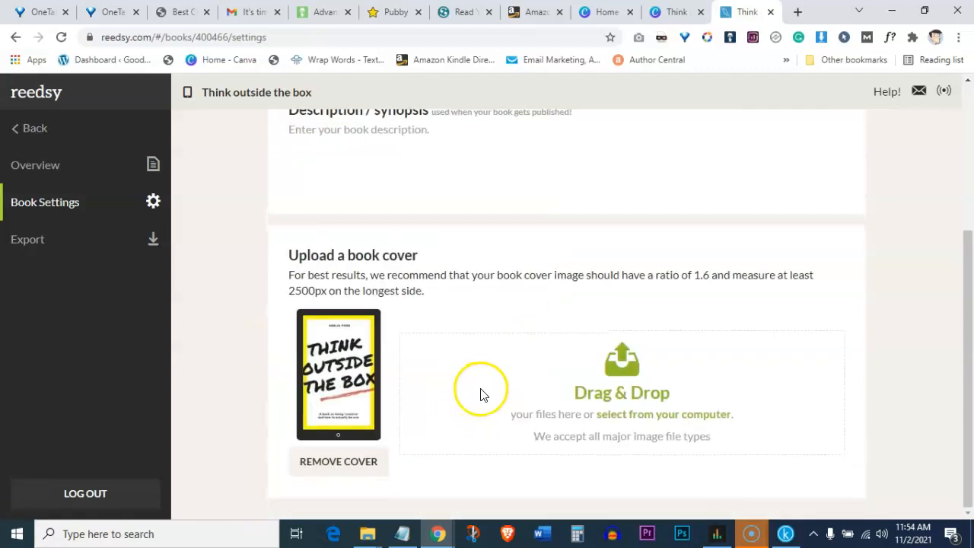
scroll(464, 354, up, 3)
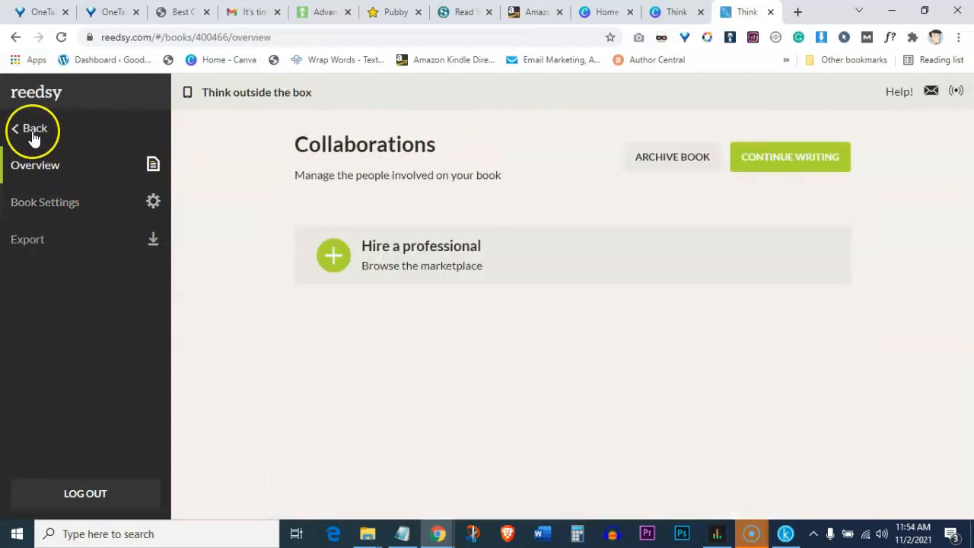
click(32, 131)
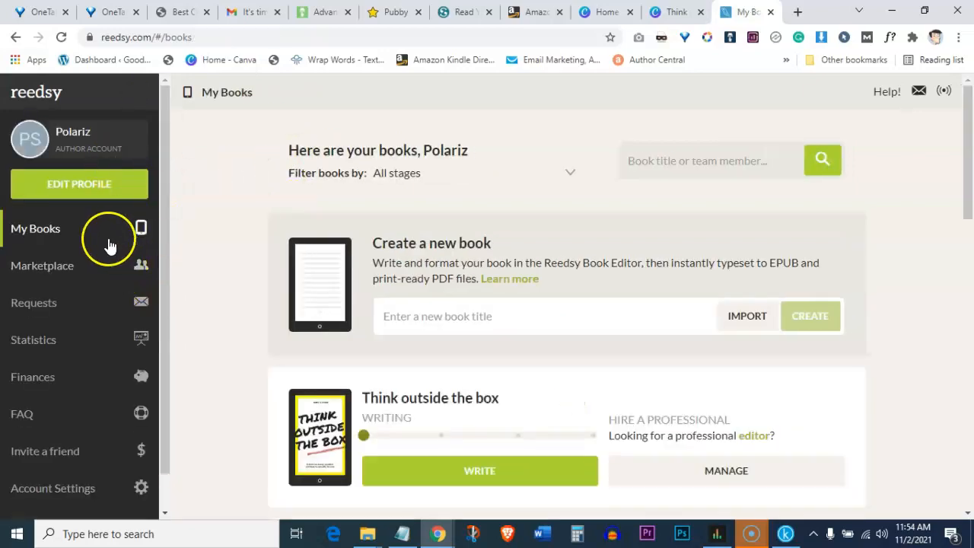
click(467, 481)
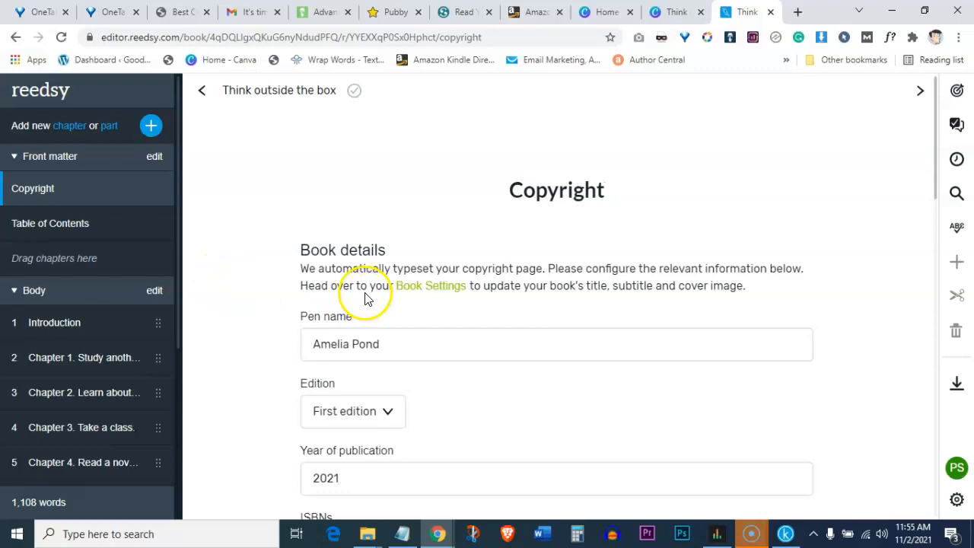
Show the optional front and back matter sections and enable About the Author in the back matter.
scroll(285, 324, down, 10)
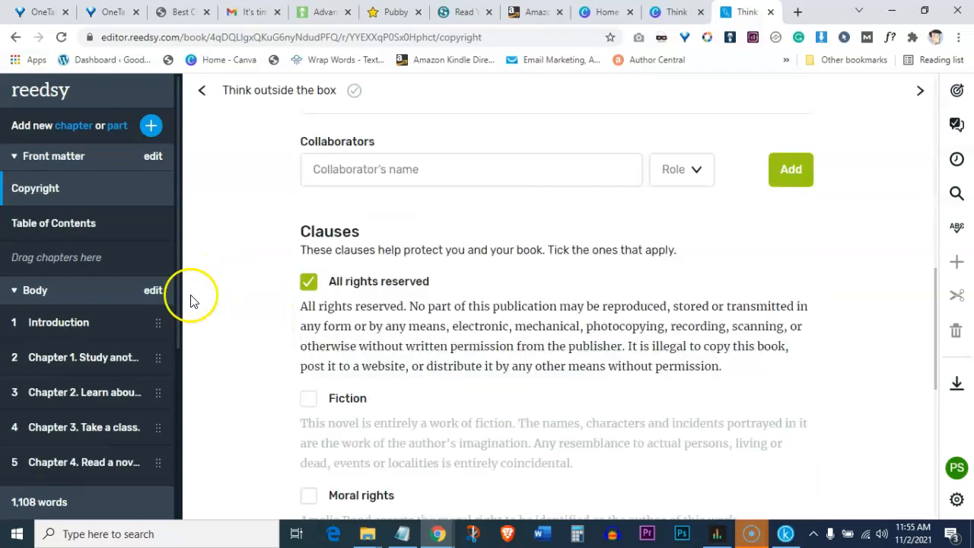
click(153, 157)
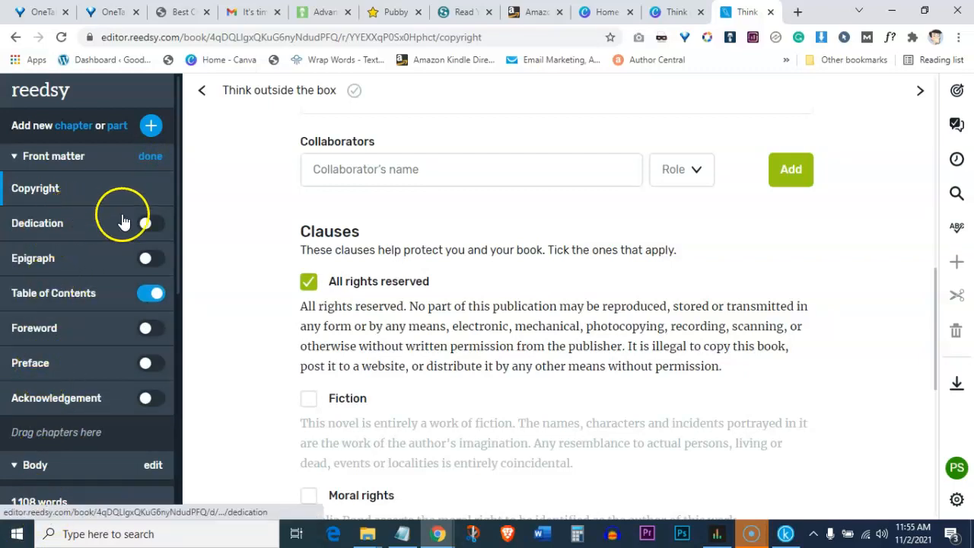
scroll(86, 284, down, 5)
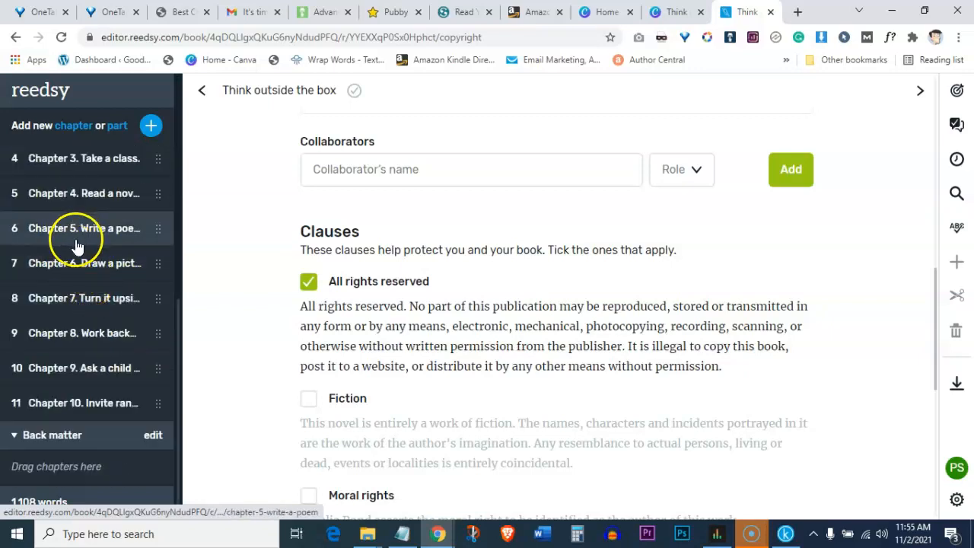
click(152, 434)
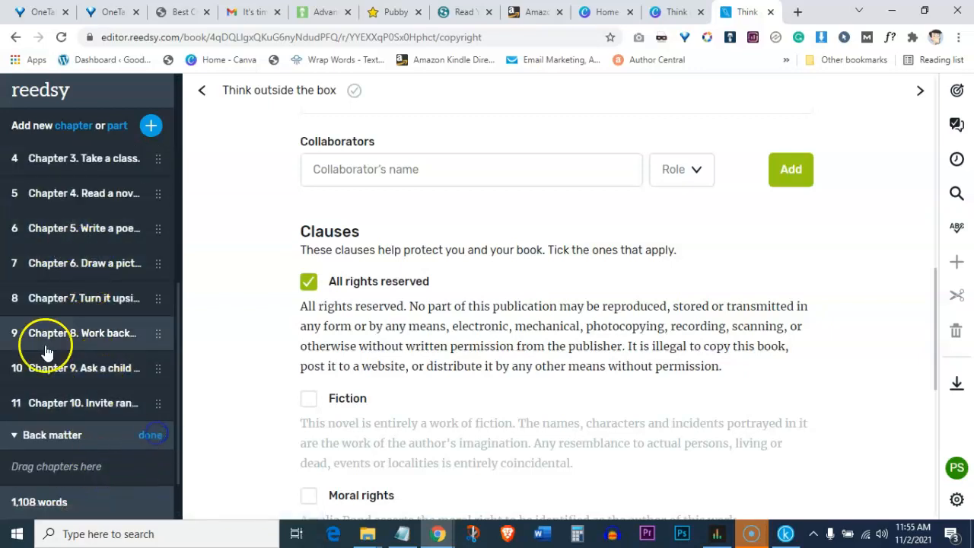
scroll(46, 350, down, 2)
click(151, 433)
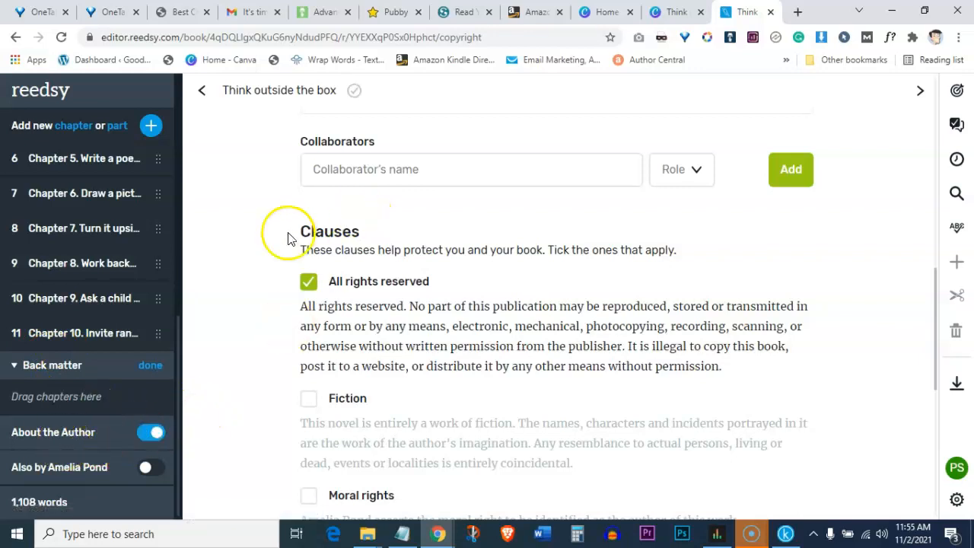
Open the About the Author page and add a one-line bio describing the author as a best-selling author.
scroll(431, 408, down, 6)
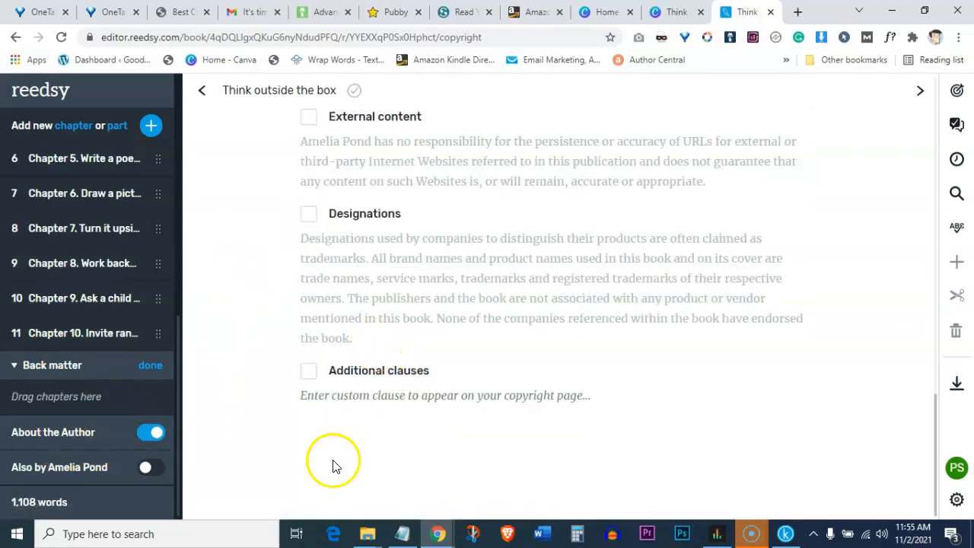
scroll(332, 466, up, 6)
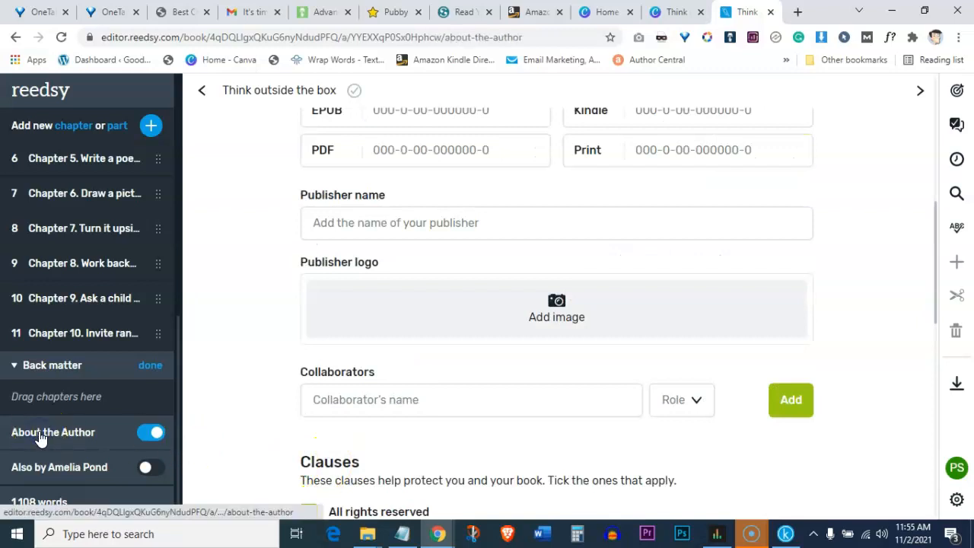
click(41, 439)
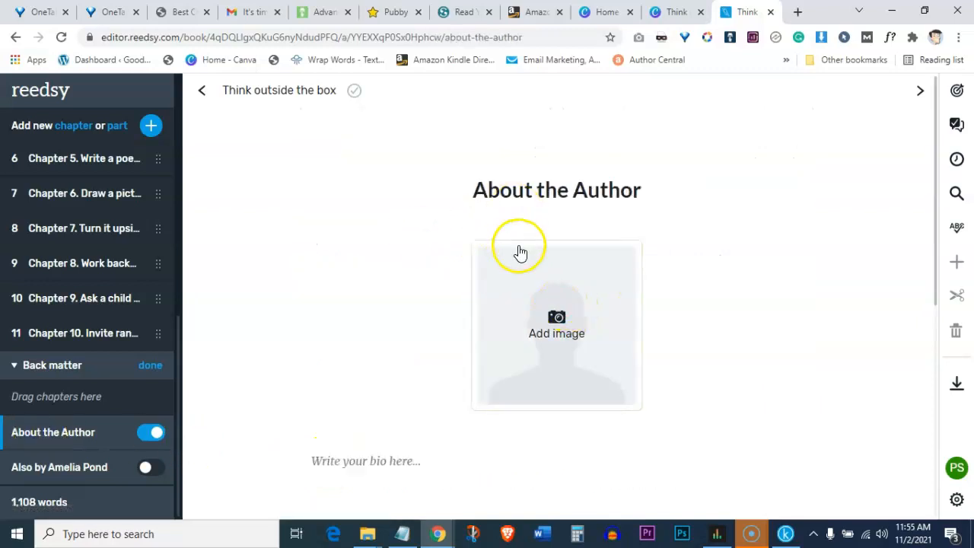
scroll(533, 251, down, 2)
scroll(326, 330, down, 2)
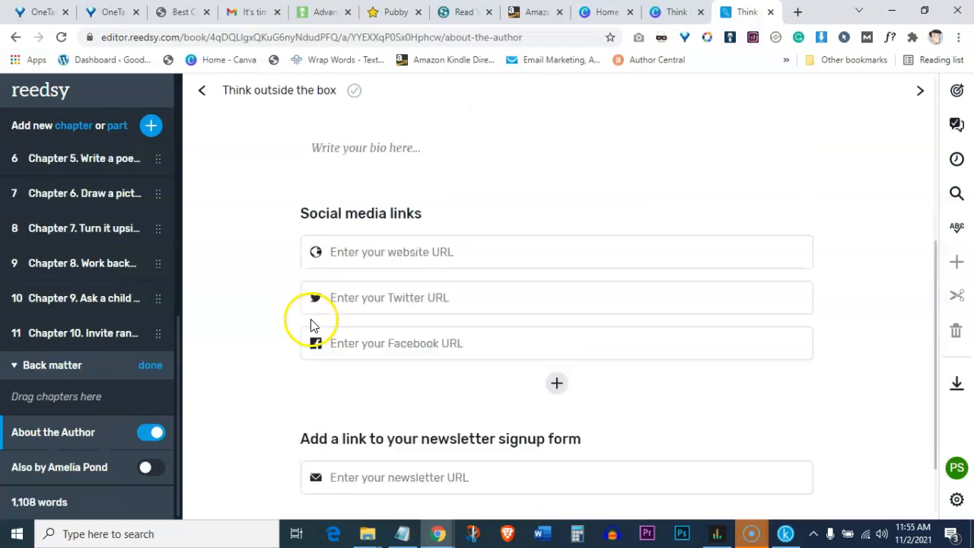
scroll(311, 326, up, 4)
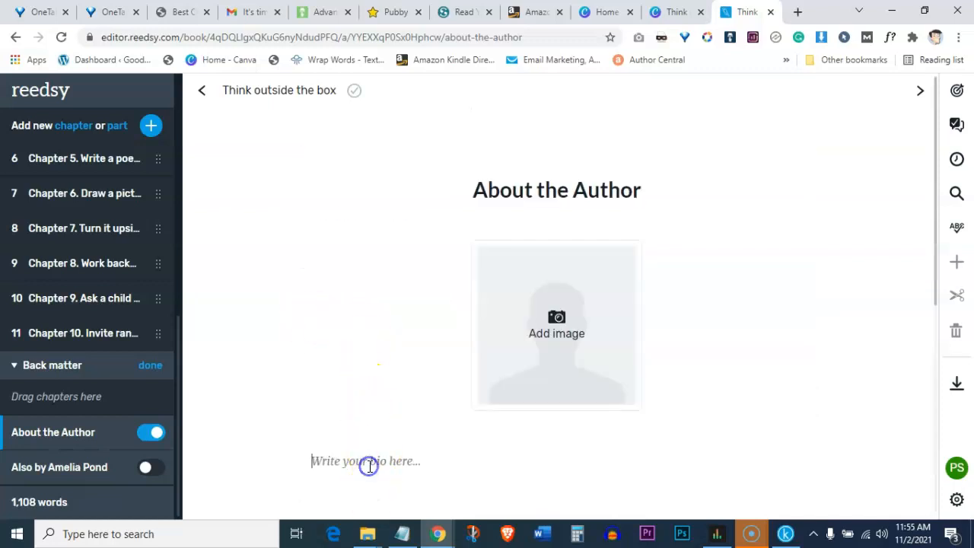
key(ctrl+v)
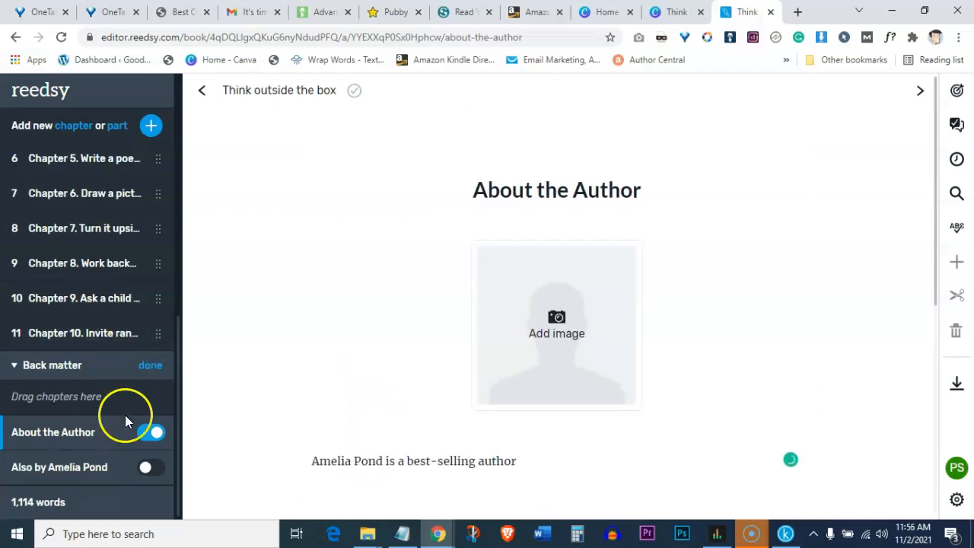
Go to the book's export options and select the .epub and .mobi conversion.
scroll(66, 248, up, 7)
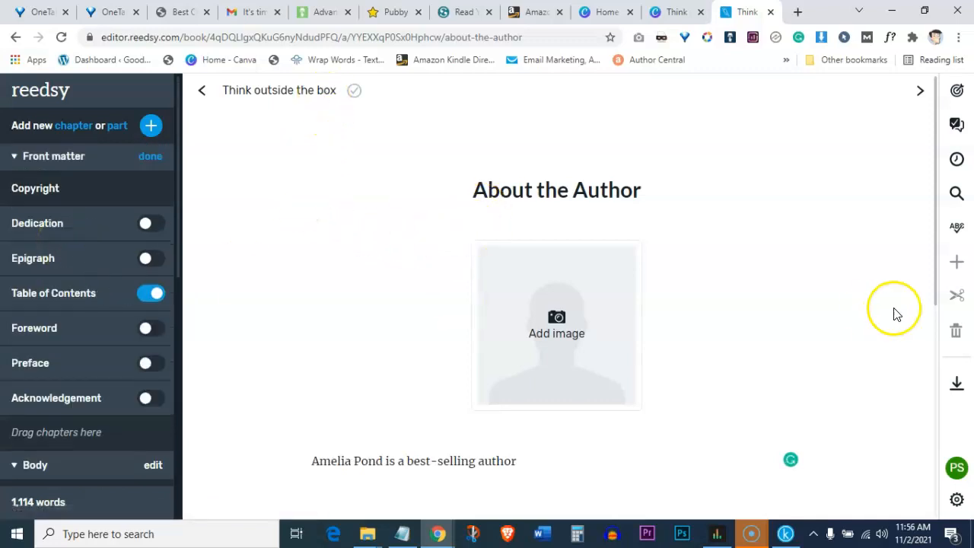
click(957, 385)
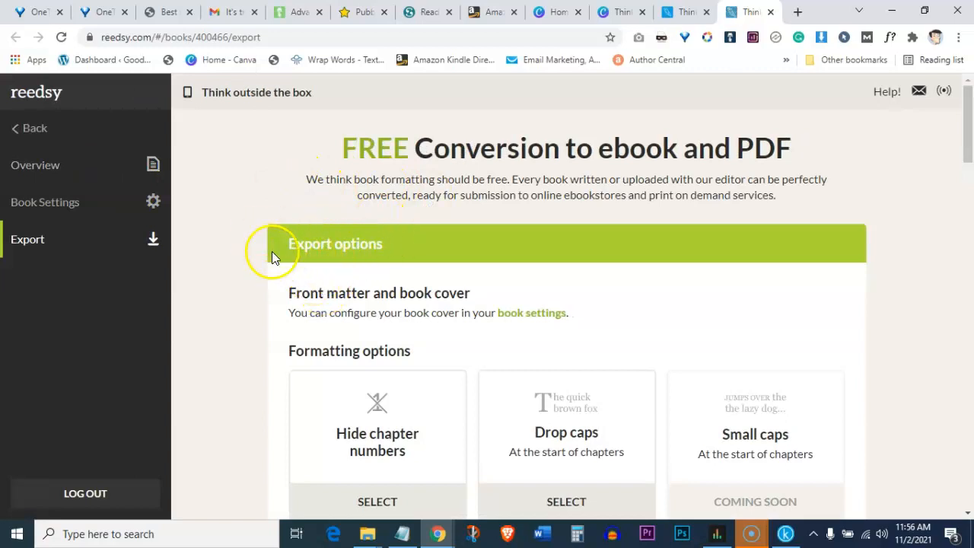
scroll(275, 257, down, 7)
scroll(272, 260, up, 2)
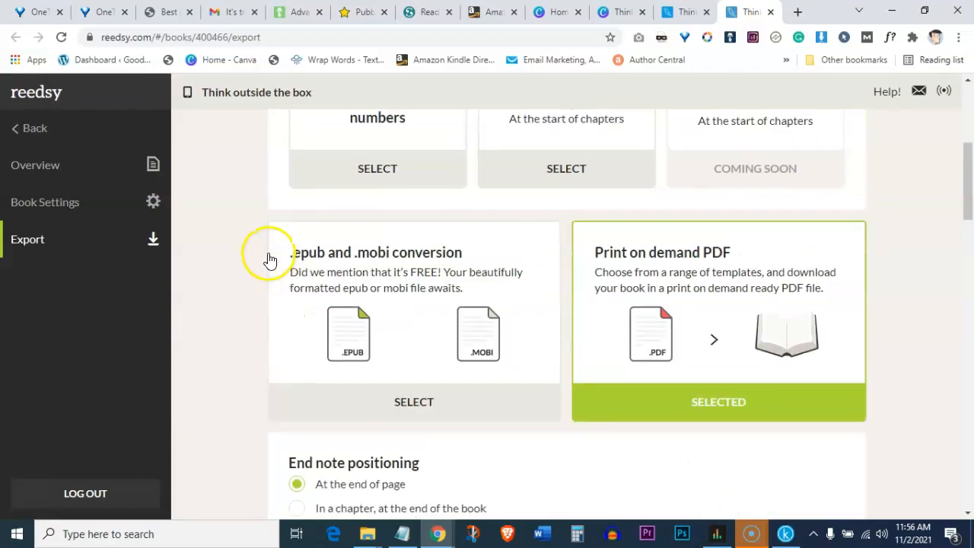
click(372, 410)
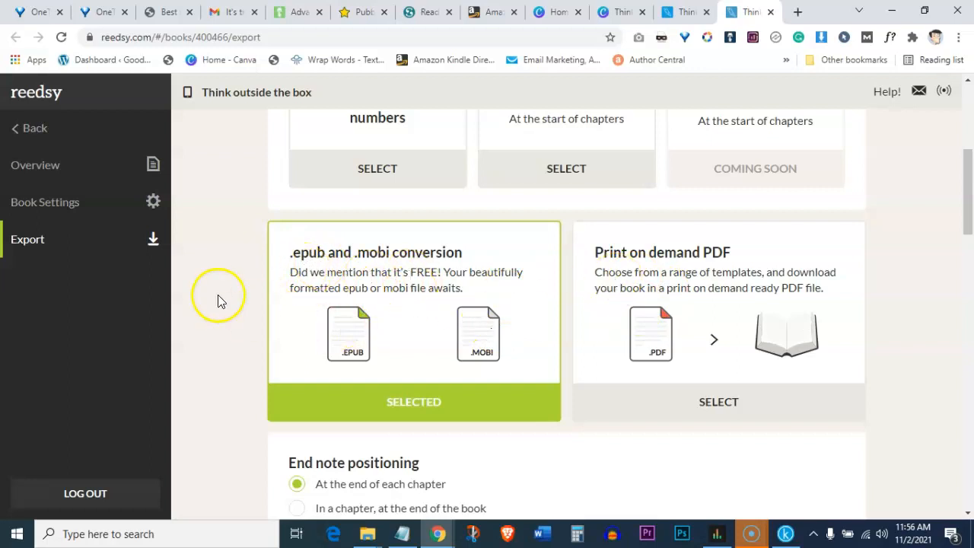
Examine the export page's formatting options, templates, sample preview, exported files list, Blurb printing and backup sections.
scroll(222, 294, up, 4)
scroll(261, 293, down, 17)
scroll(423, 227, up, 6)
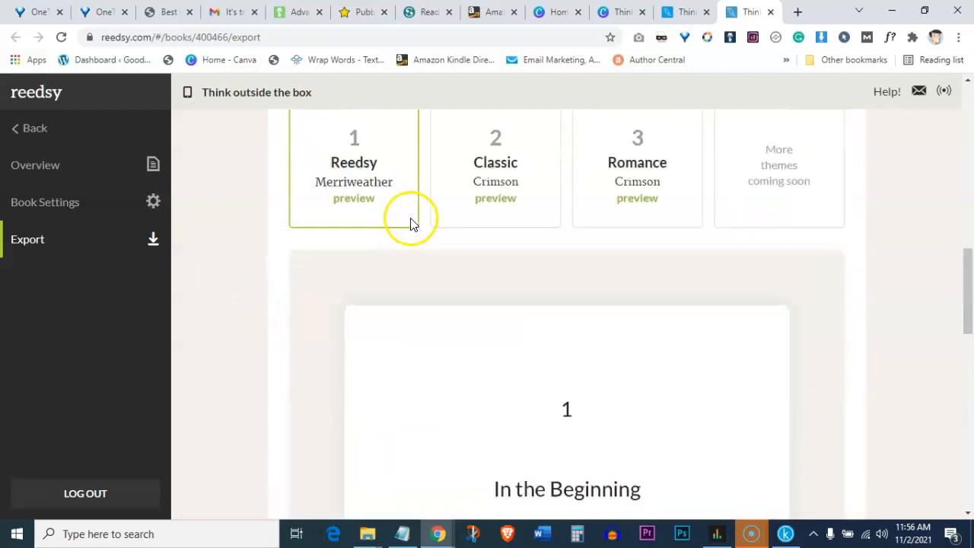
scroll(561, 424, down, 4)
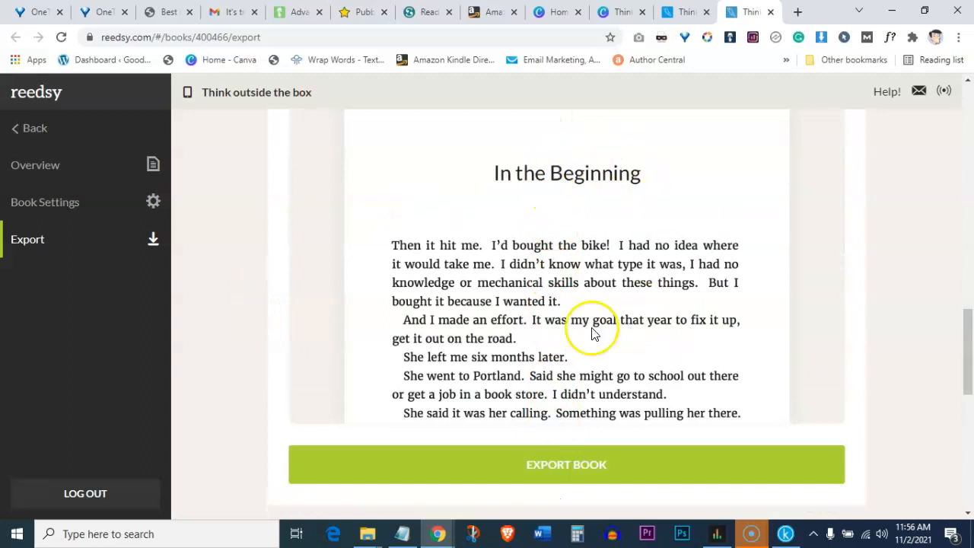
scroll(454, 347, down, 7)
scroll(269, 271, up, 9)
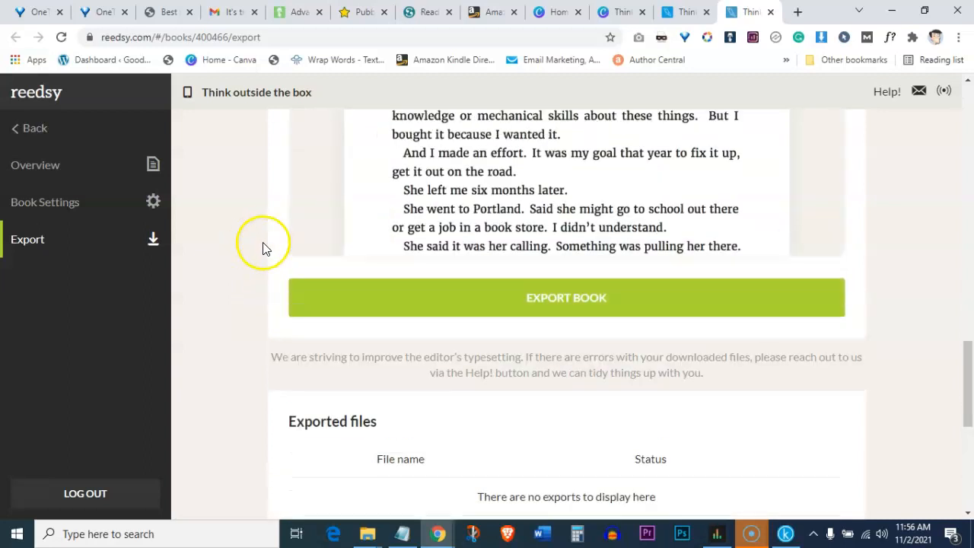
scroll(506, 311, down, 2)
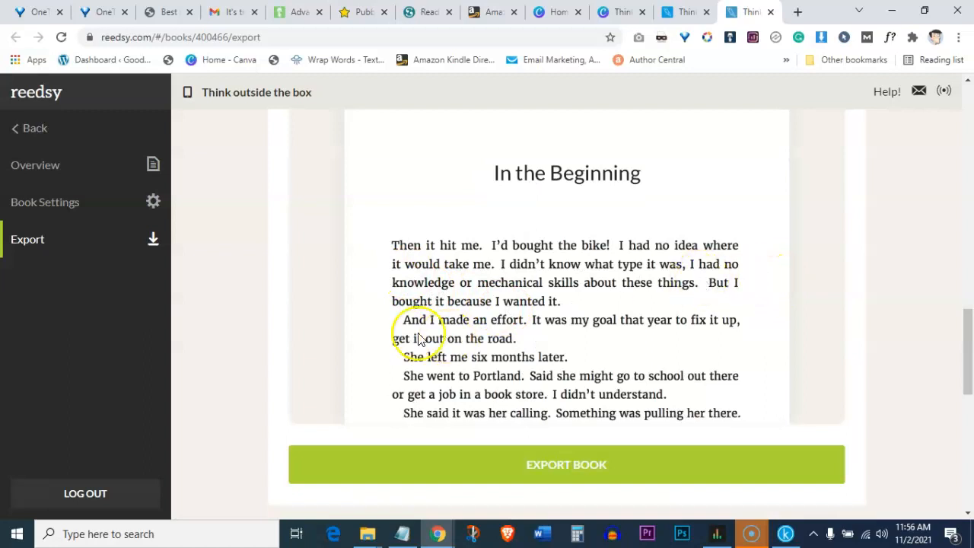
scroll(268, 305, down, 2)
scroll(266, 293, down, 2)
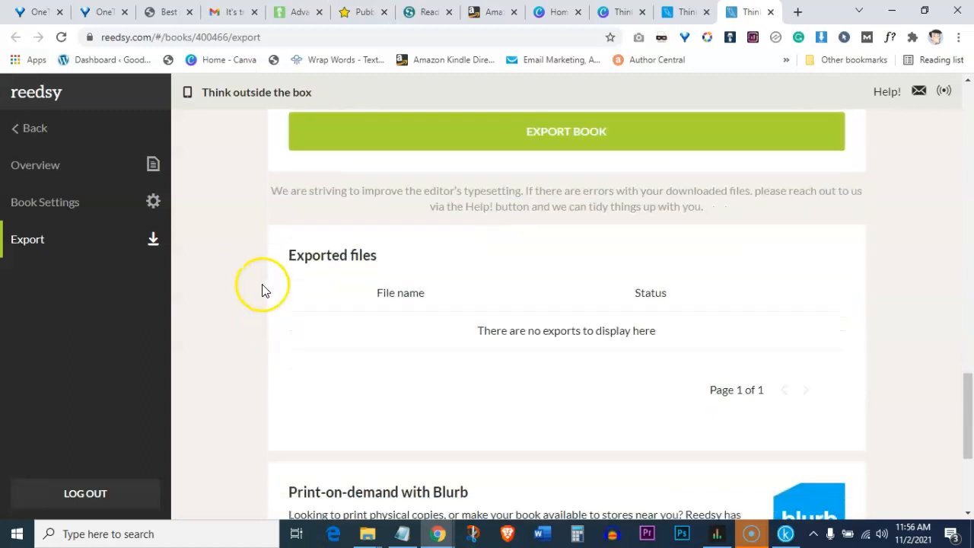
scroll(288, 304, down, 3)
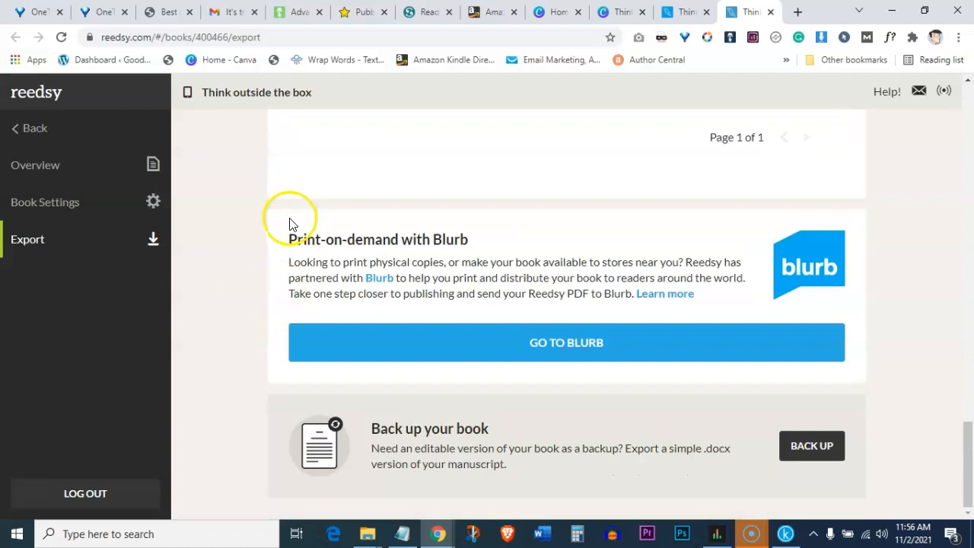
scroll(289, 225, up, 12)
scroll(274, 233, down, 8)
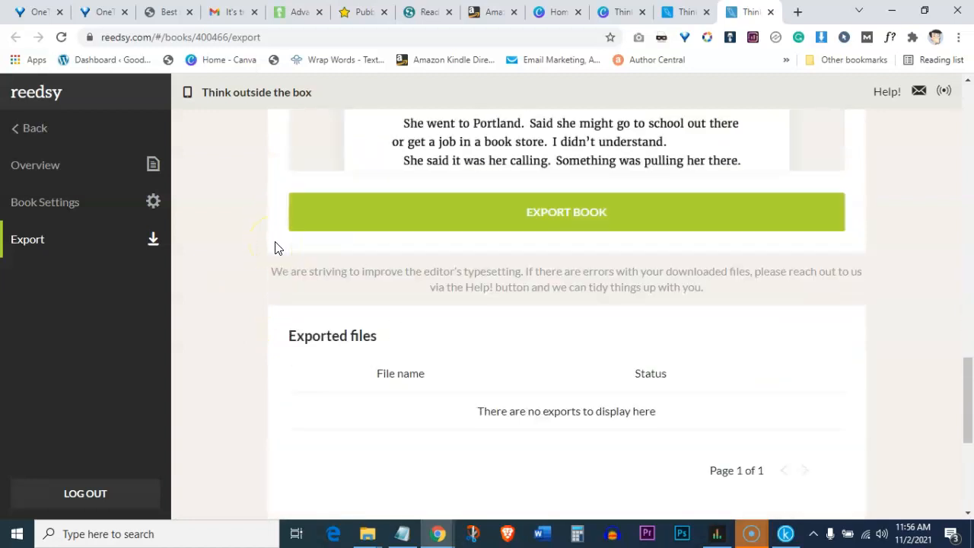
Export the book as an ebook, dismiss the typesetting notice and check the exported files list.
click(550, 219)
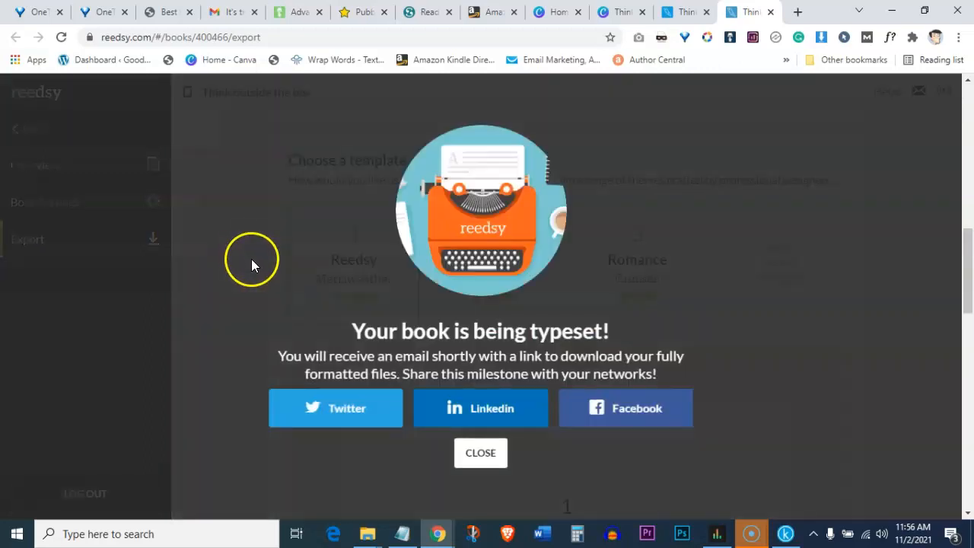
click(480, 453)
scroll(282, 246, down, 6)
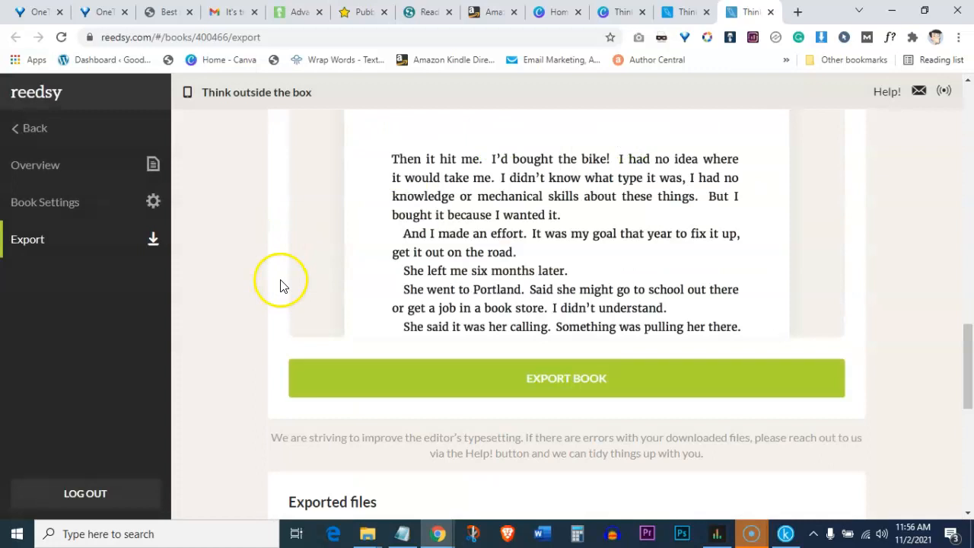
scroll(280, 286, down, 5)
scroll(261, 261, up, 8)
scroll(449, 431, down, 4)
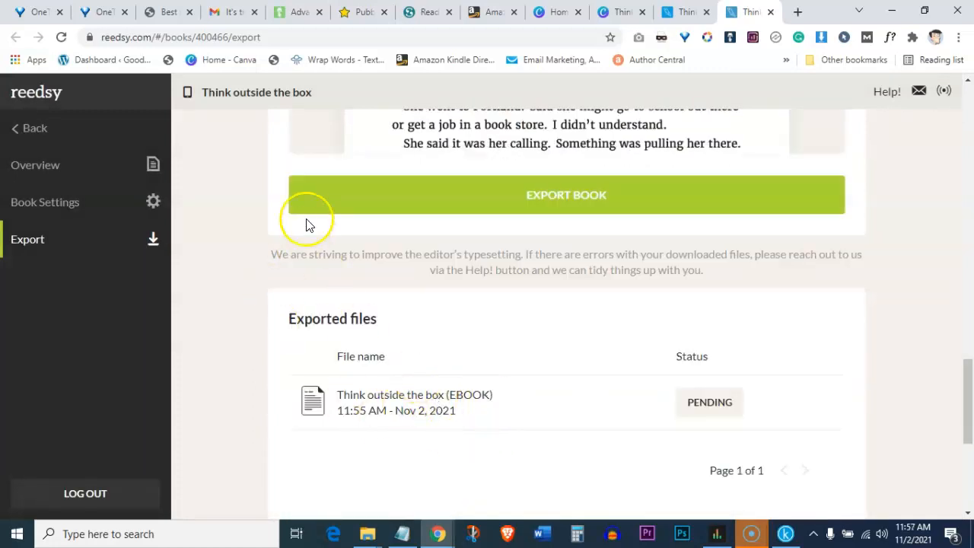
Select the Print on demand PDF format and show the available trim sizes.
scroll(240, 213, up, 10)
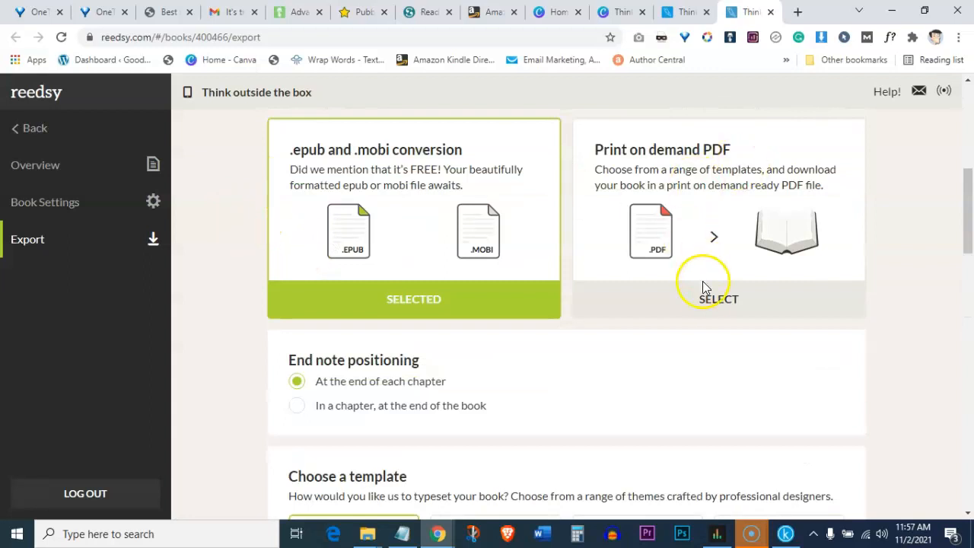
click(707, 304)
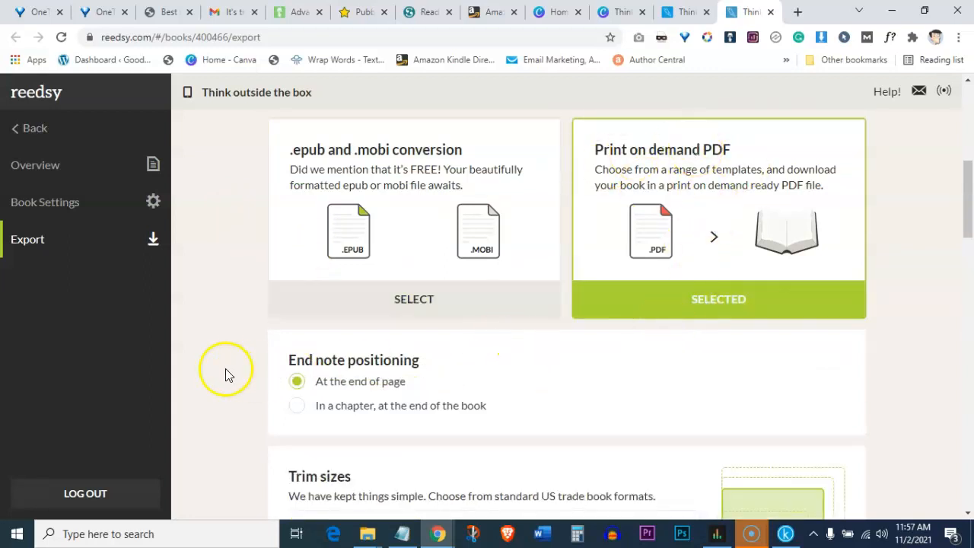
scroll(254, 360, down, 5)
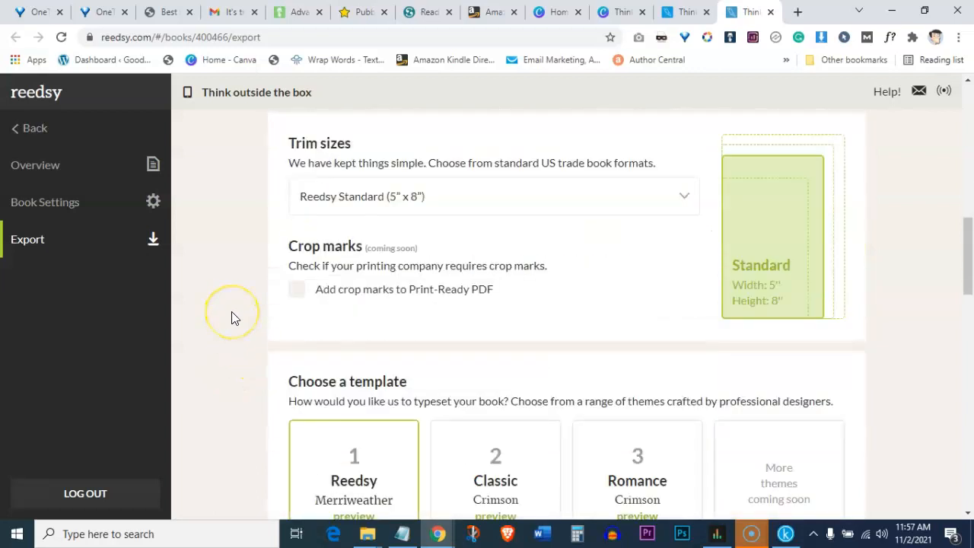
scroll(255, 228, up, 2)
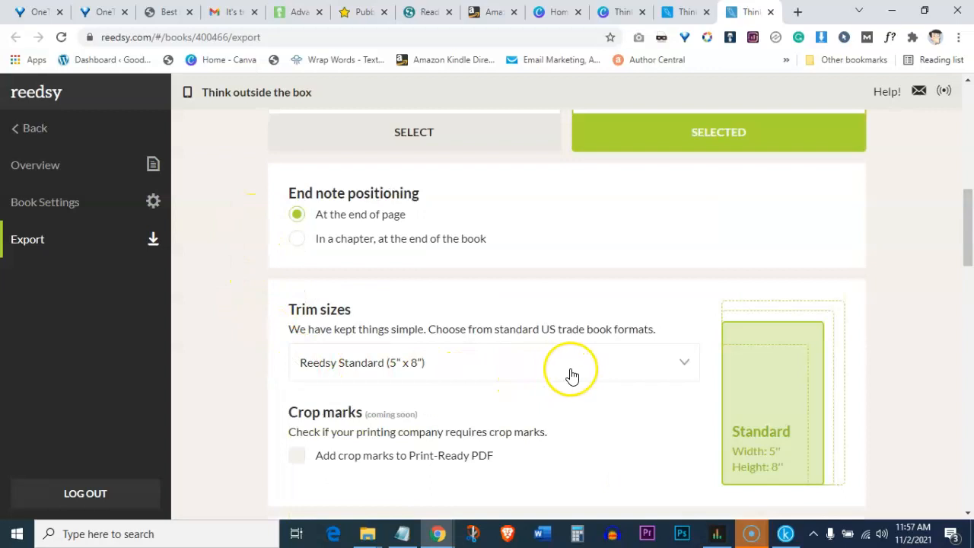
click(676, 368)
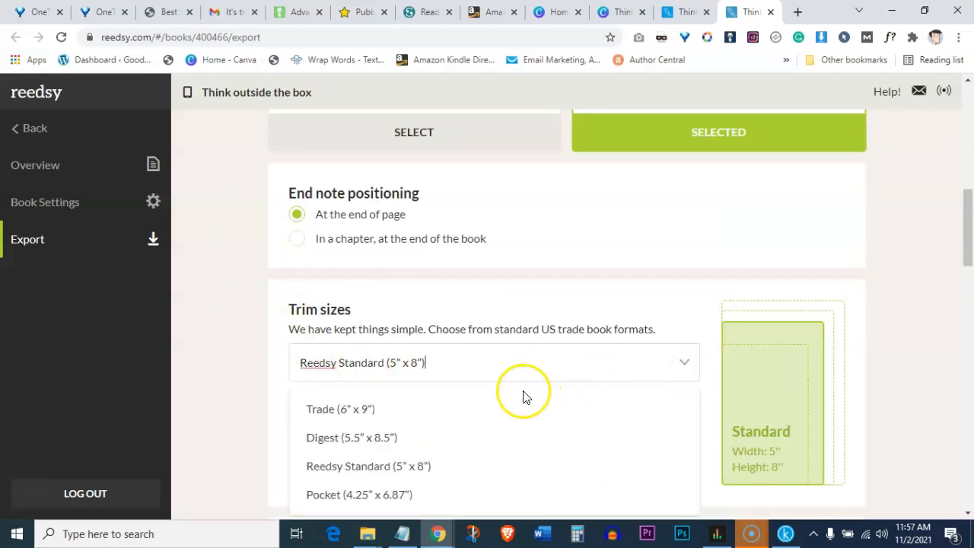
Export the book as a print PDF, dismiss the typesetting notice and check the status of the exported files.
scroll(522, 396, down, 20)
scroll(283, 261, up, 4)
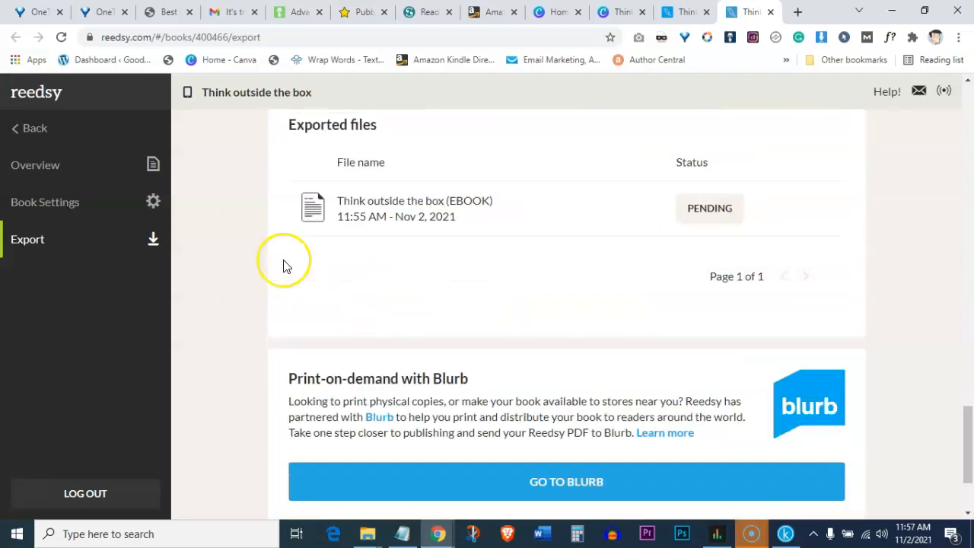
click(548, 278)
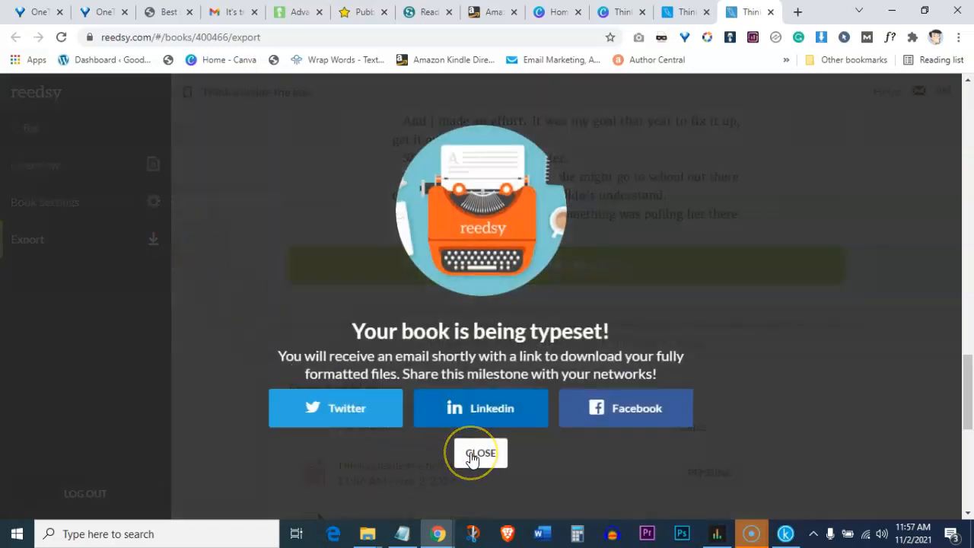
click(472, 455)
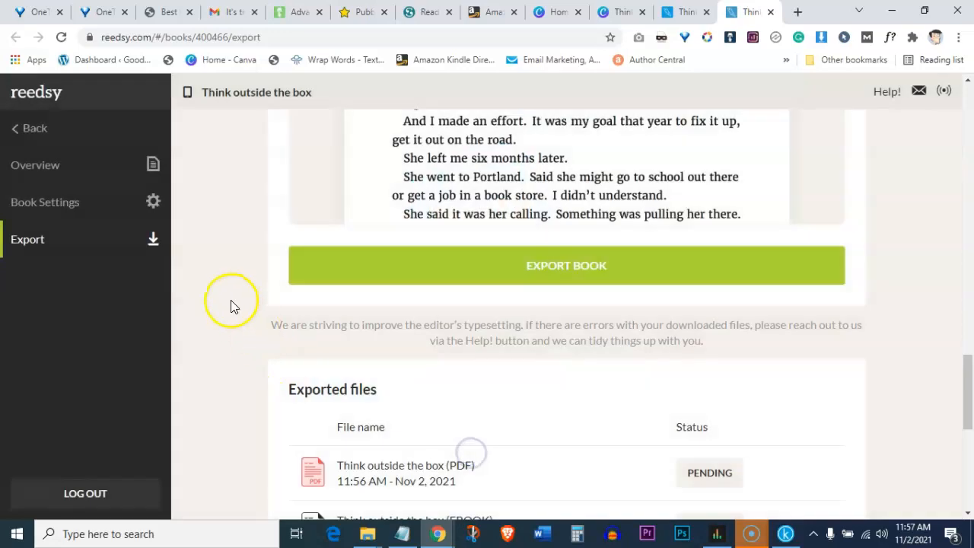
scroll(233, 295, down, 4)
scroll(254, 276, up, 2)
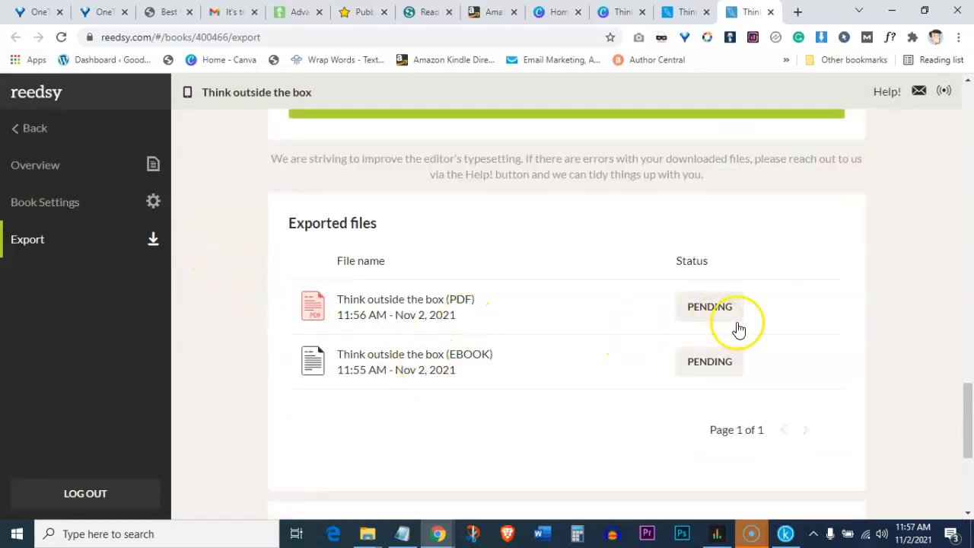
Refresh the export page and download both the PDF and the EBOOK versions of Think outside the box.
click(64, 36)
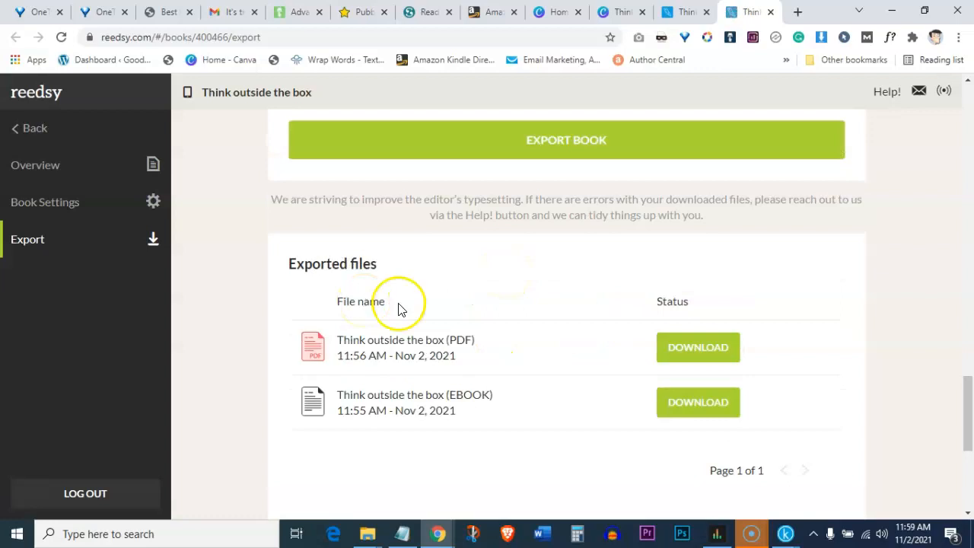
click(697, 346)
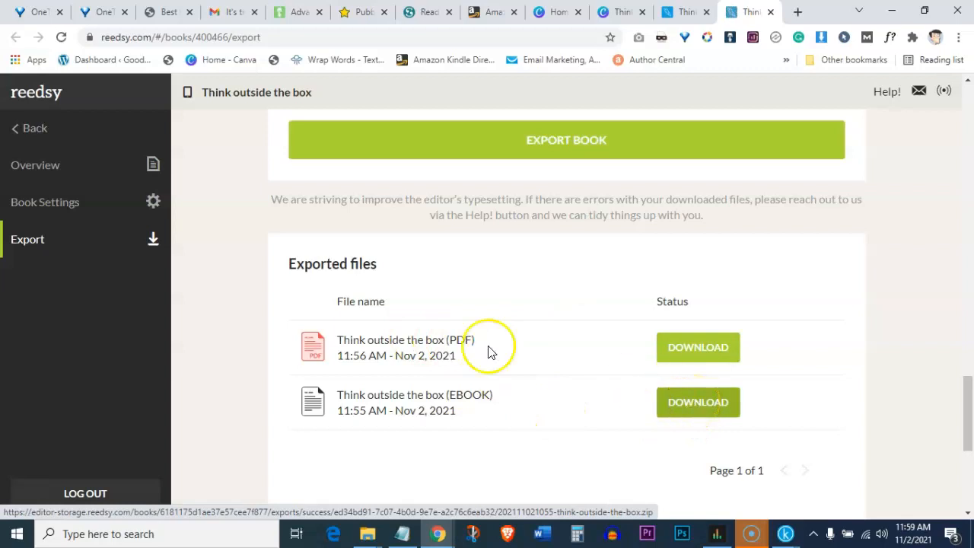
click(685, 412)
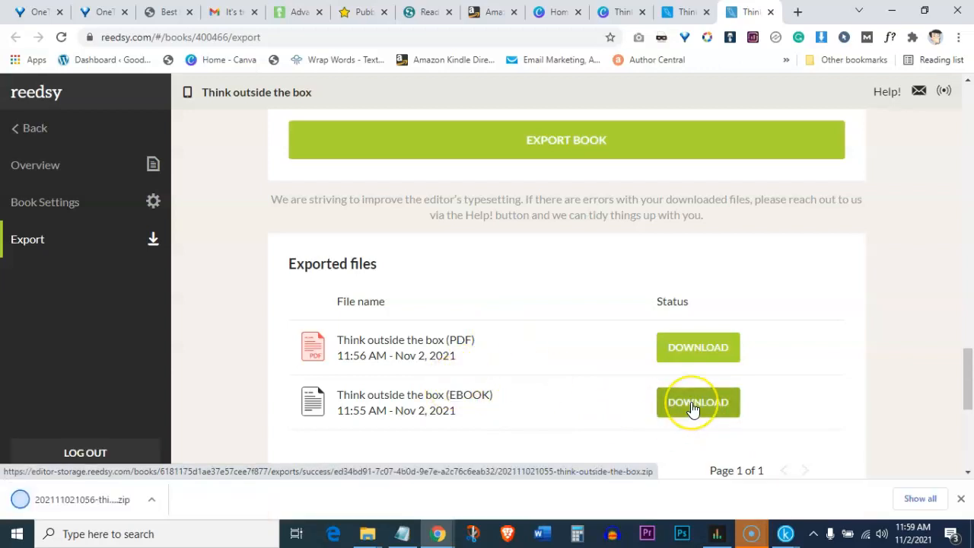
click(691, 404)
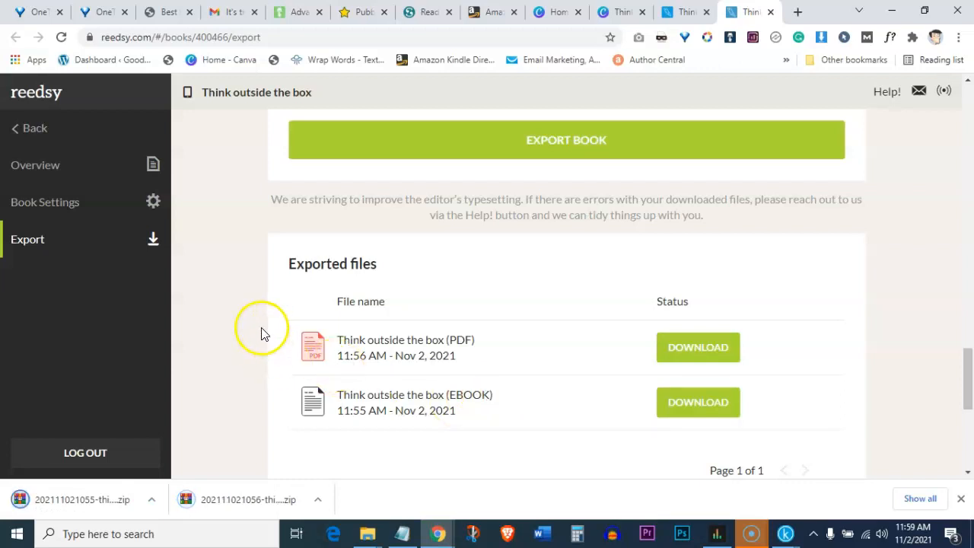
scroll(257, 330, down, 4)
scroll(258, 332, up, 6)
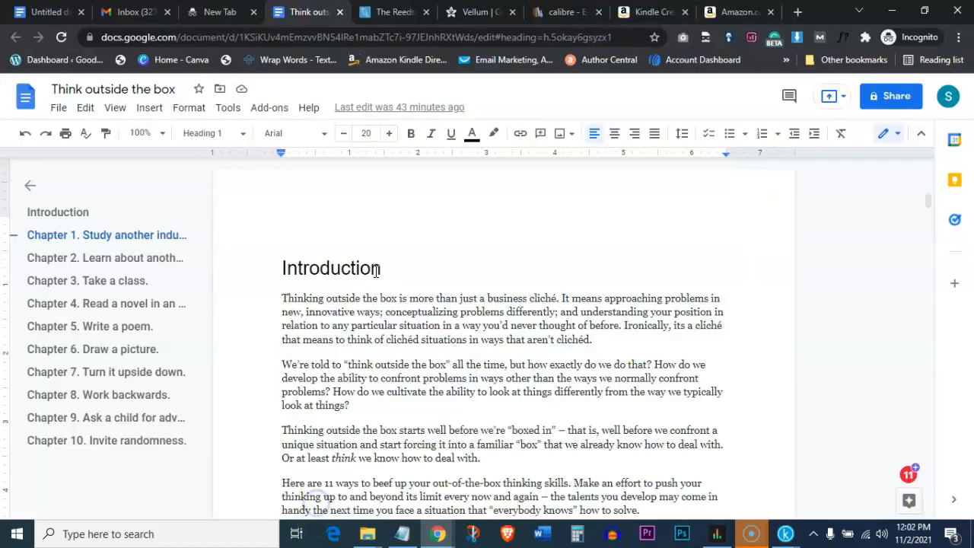
scroll(381, 283, down, 5)
scroll(360, 274, up, 5)
scroll(358, 320, down, 5)
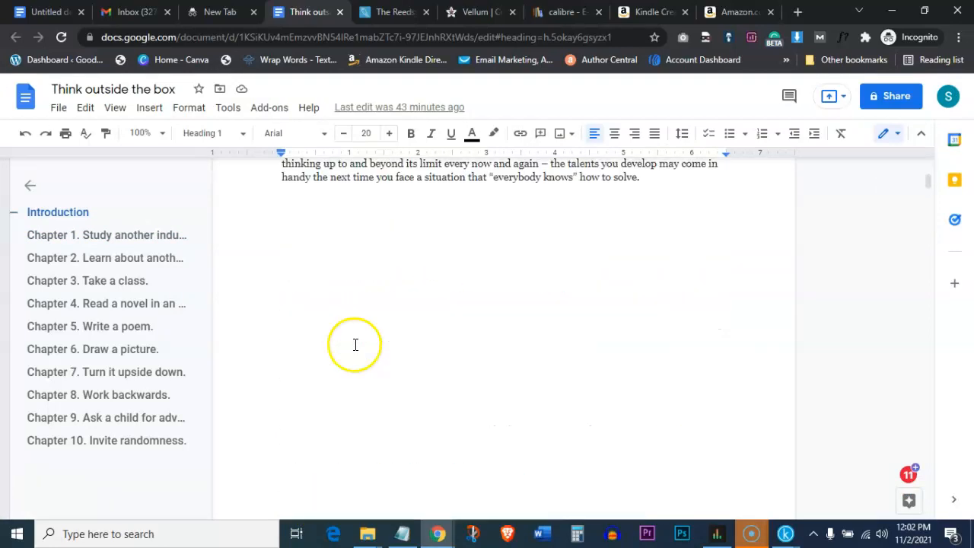
Look through the first chapters of the Think outside the box manuscript in Google Docs.
scroll(382, 253, down, 13)
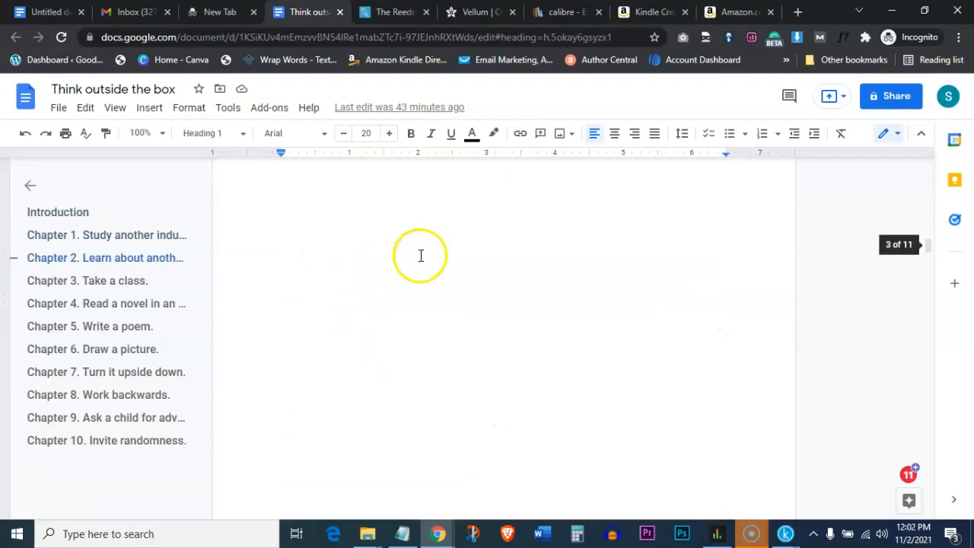
scroll(369, 289, down, 1)
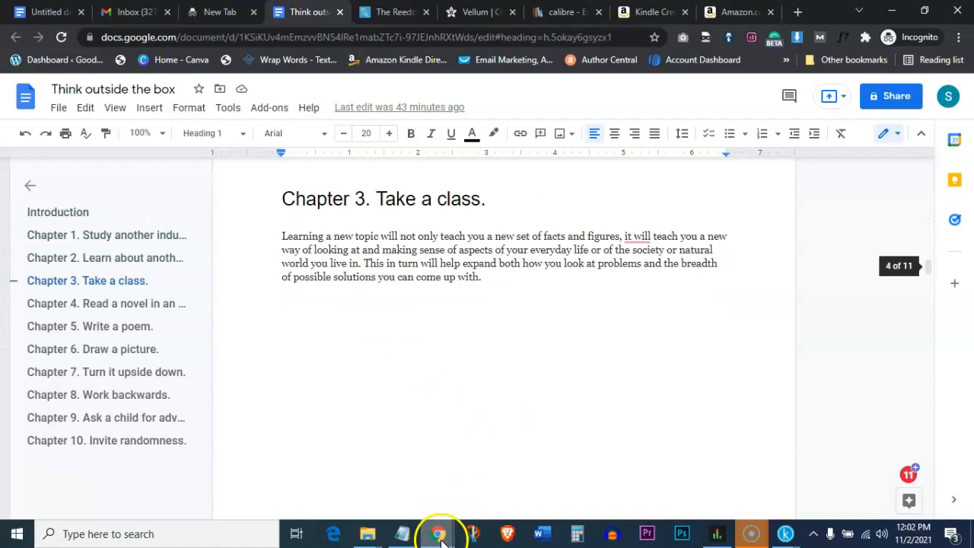
Switch to the exported think-outside-the-box.pdf and page through it from the cover to the Introduction.
mouse_move(439, 530)
scroll(537, 334, down, 5)
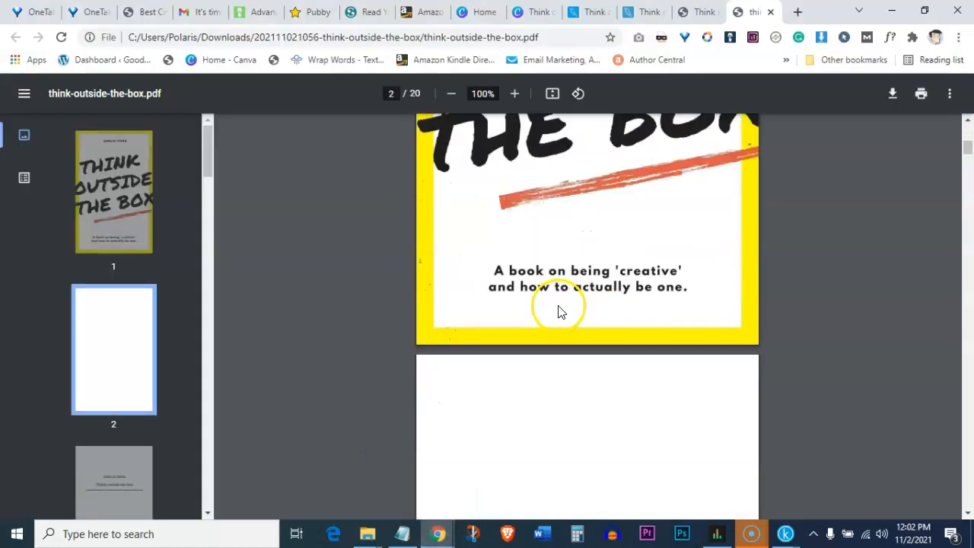
scroll(522, 196, up, 2)
scroll(563, 198, up, 4)
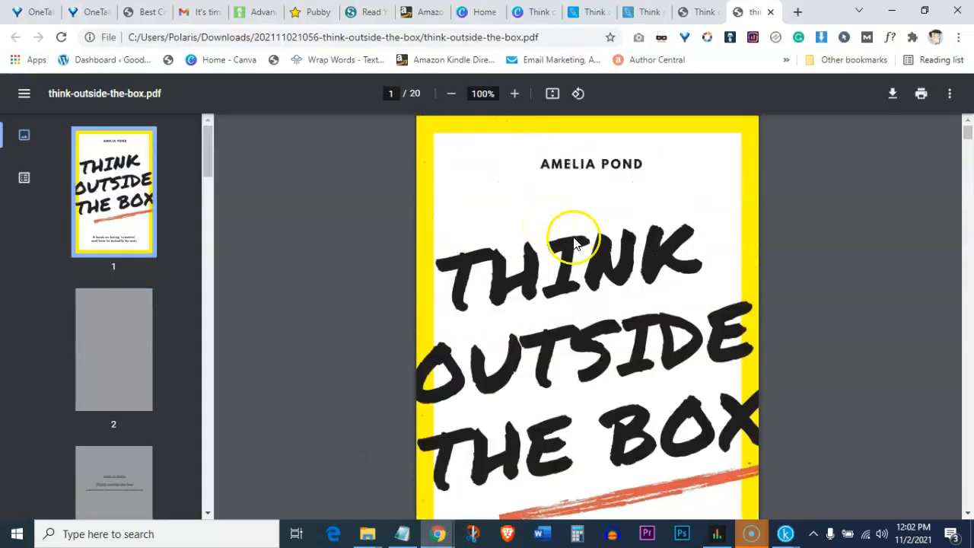
scroll(570, 239, down, 6)
scroll(567, 213, up, 6)
scroll(578, 251, down, 15)
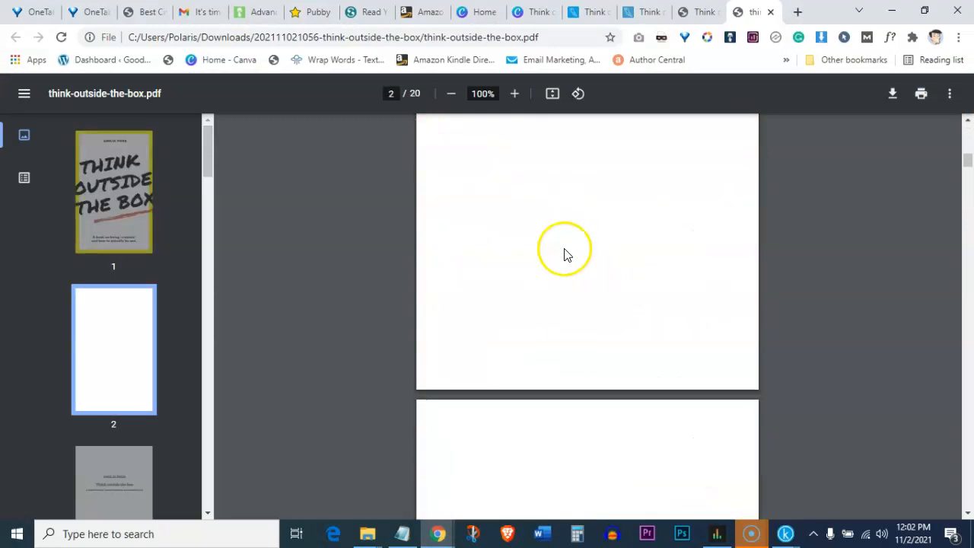
scroll(517, 274, down, 9)
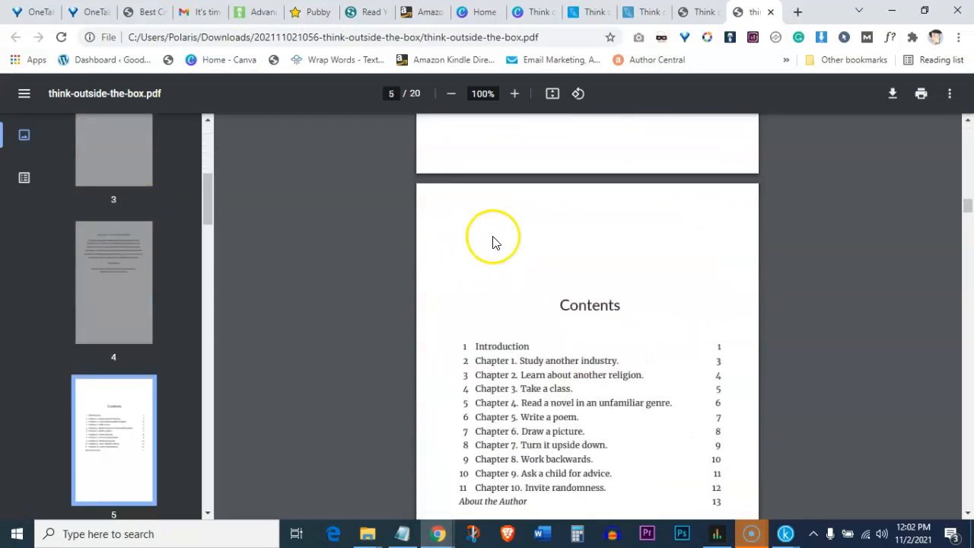
scroll(563, 332, down, 6)
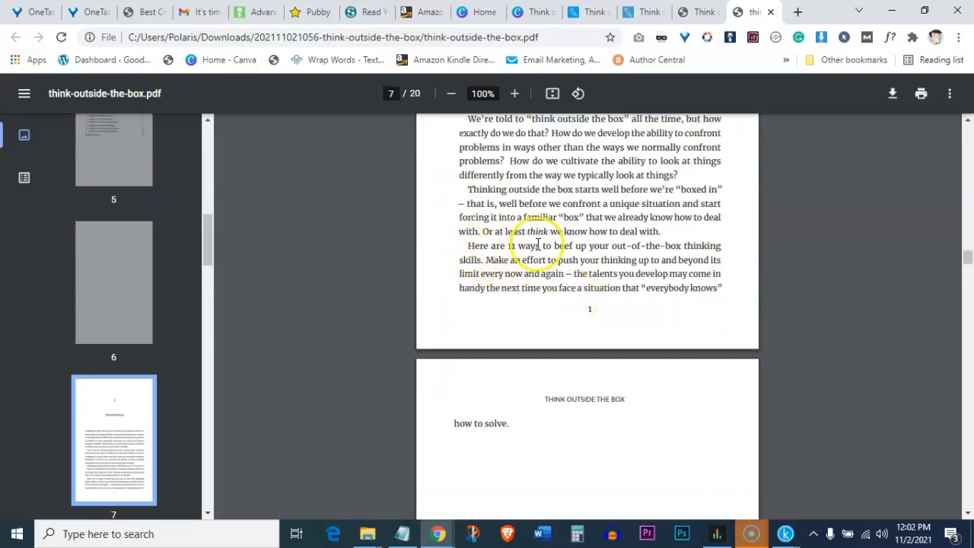
Return to the Contents page, follow its Chapter 5 link and read on to Chapter 6.
scroll(502, 236, up, 7)
scroll(504, 281, up, 3)
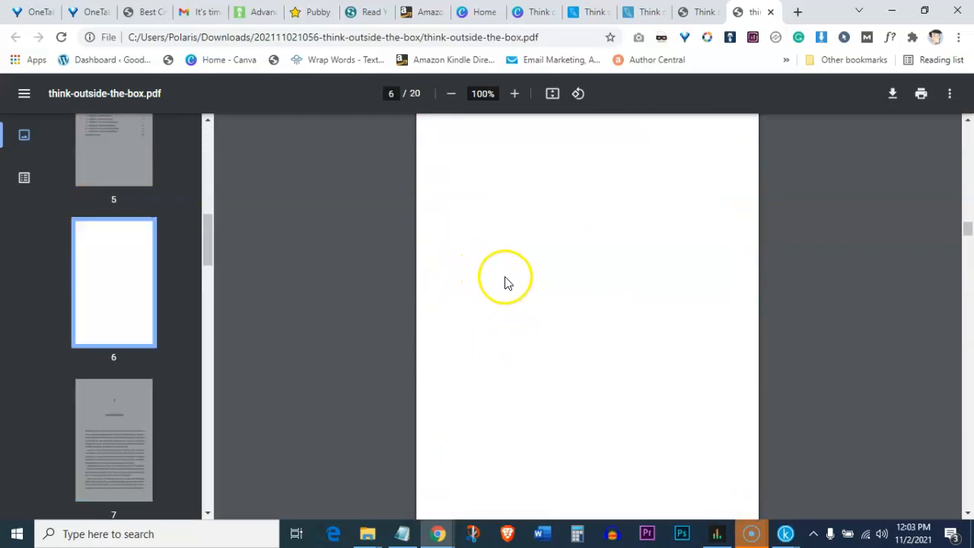
scroll(536, 308, up, 2)
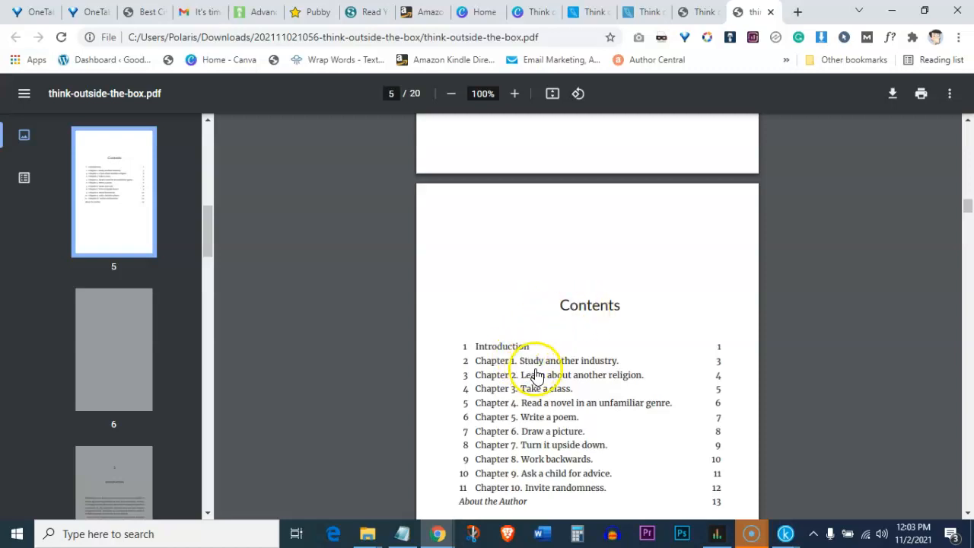
click(512, 423)
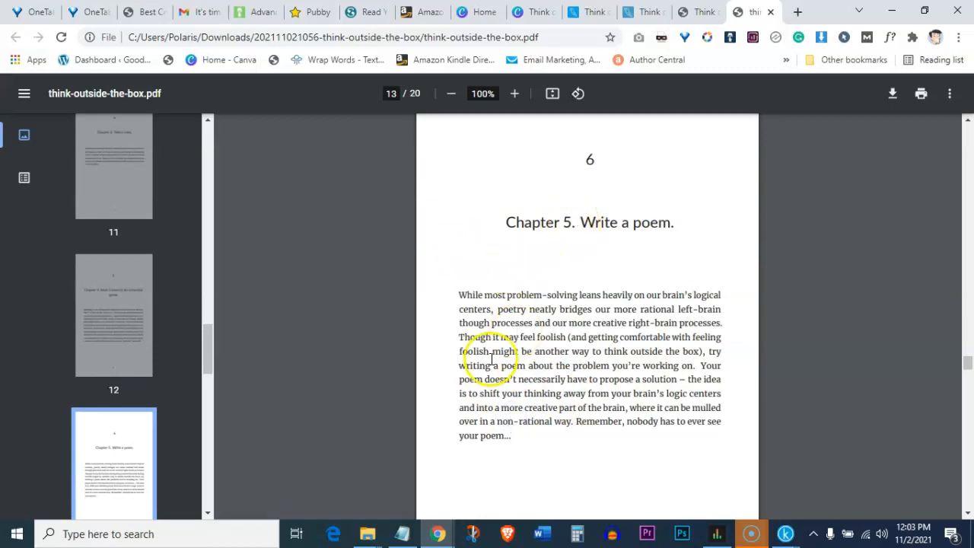
scroll(491, 358, down, 5)
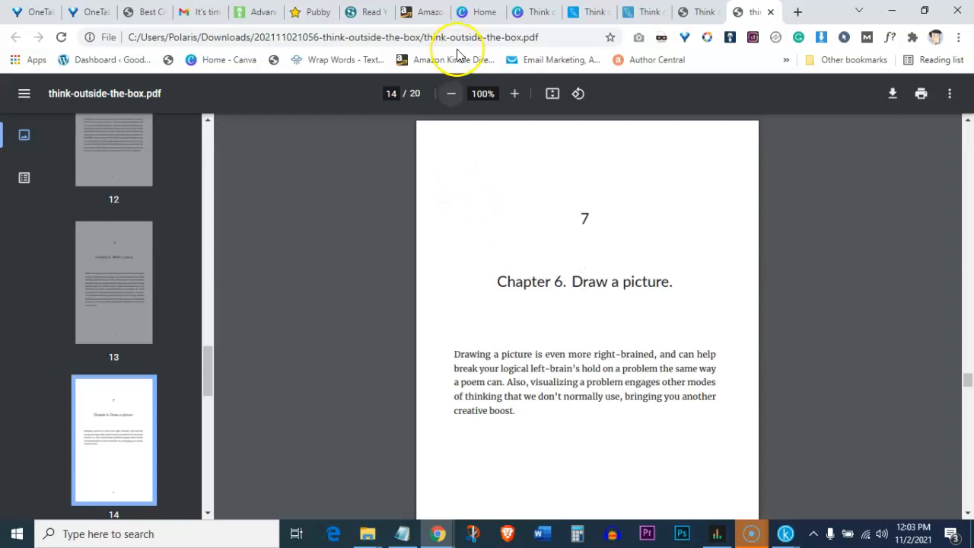
Start a new Kindle eBook title in Kindle Direct Publishing and review its details form as far as the keywords and categories.
click(418, 9)
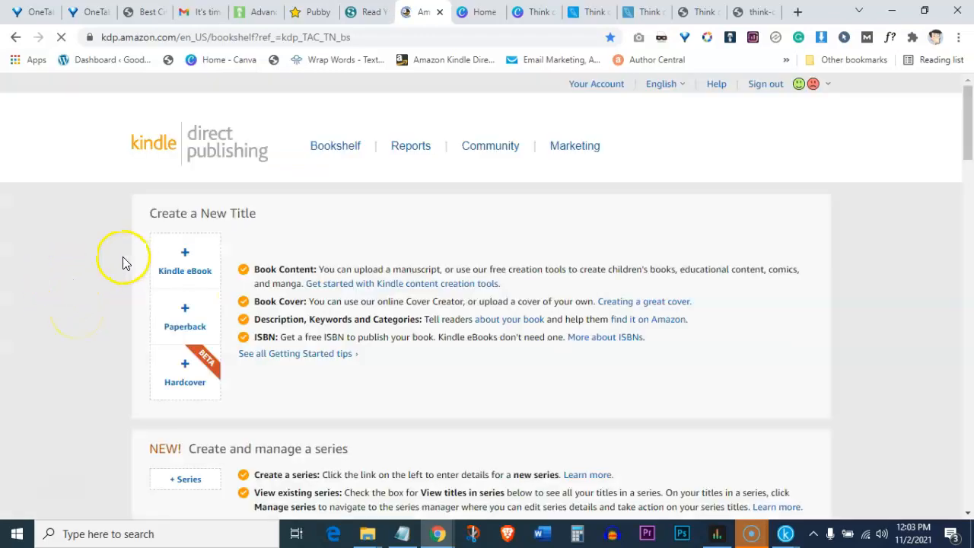
click(181, 269)
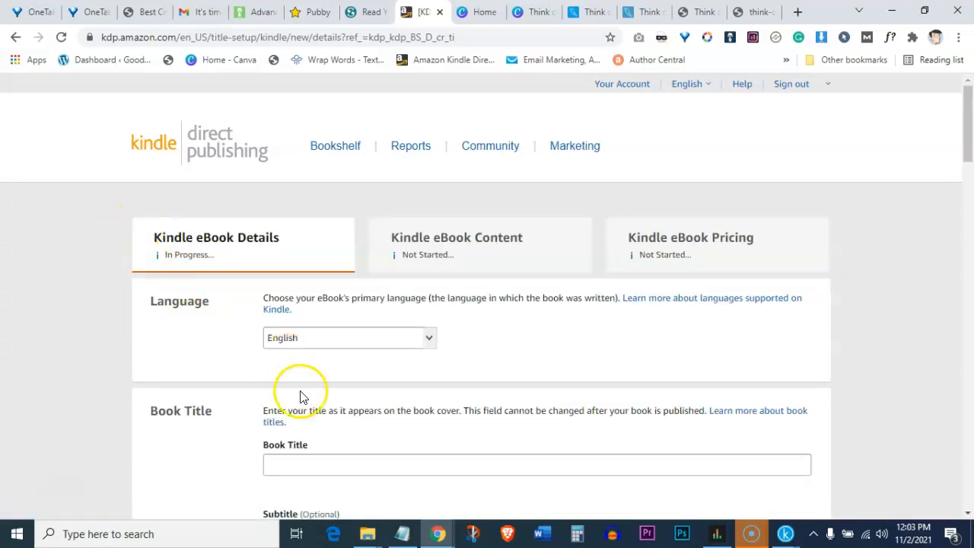
scroll(320, 407, down, 4)
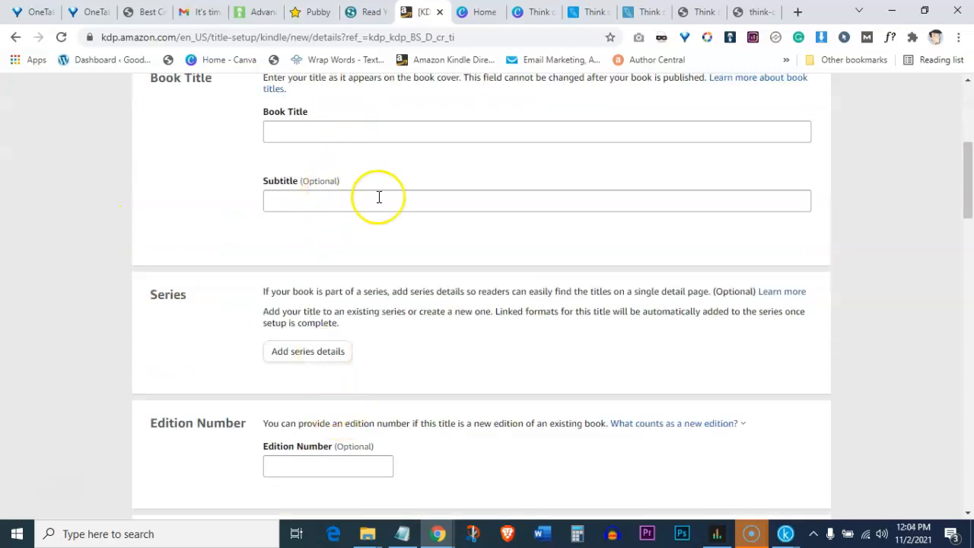
scroll(170, 272, down, 4)
scroll(190, 268, down, 4)
scroll(190, 268, down, 8)
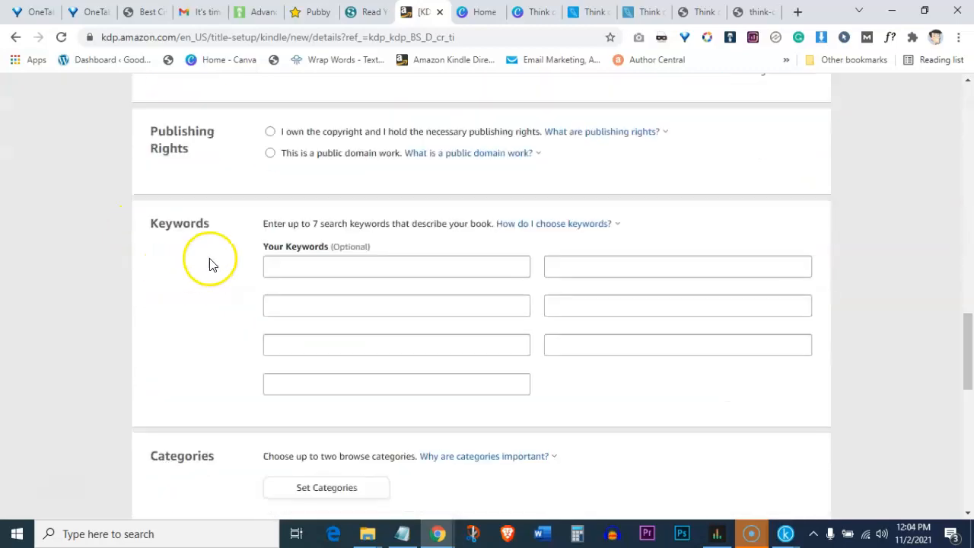
Compare the opening page of the print-ready PDF with the cover page of think-outside-the-box.pdf.
scroll(237, 274, down, 4)
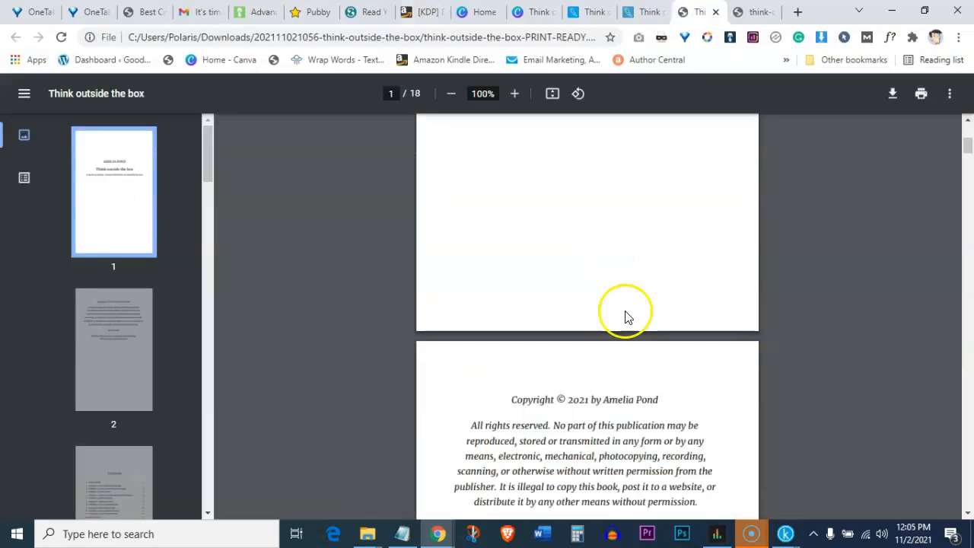
scroll(522, 292, up, 4)
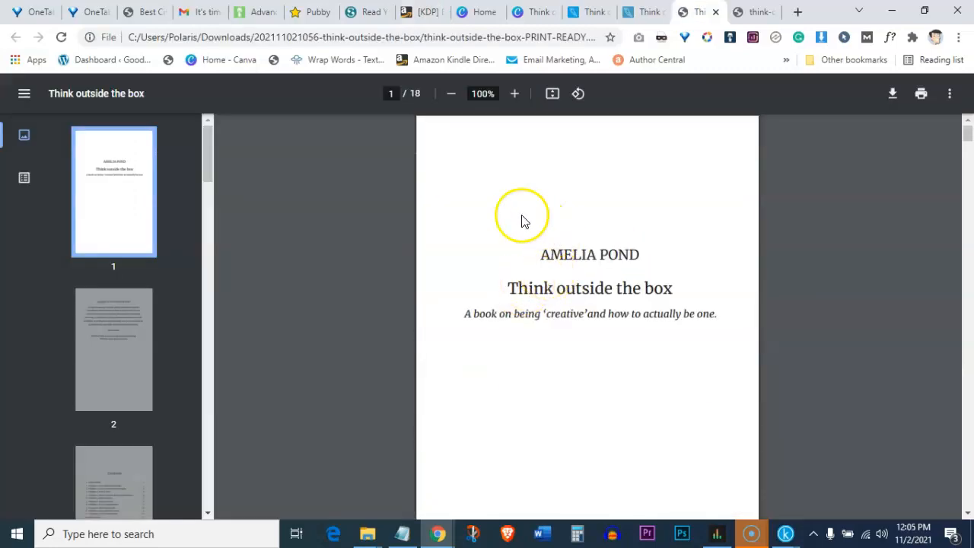
scroll(522, 216, down, 3)
click(757, 12)
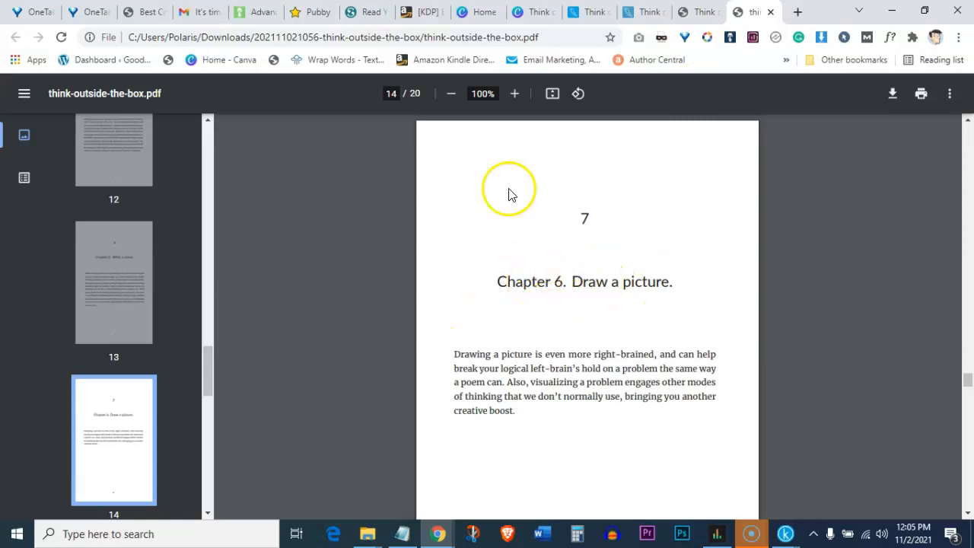
scroll(556, 234, up, 20)
drag(970, 320, 970, 131)
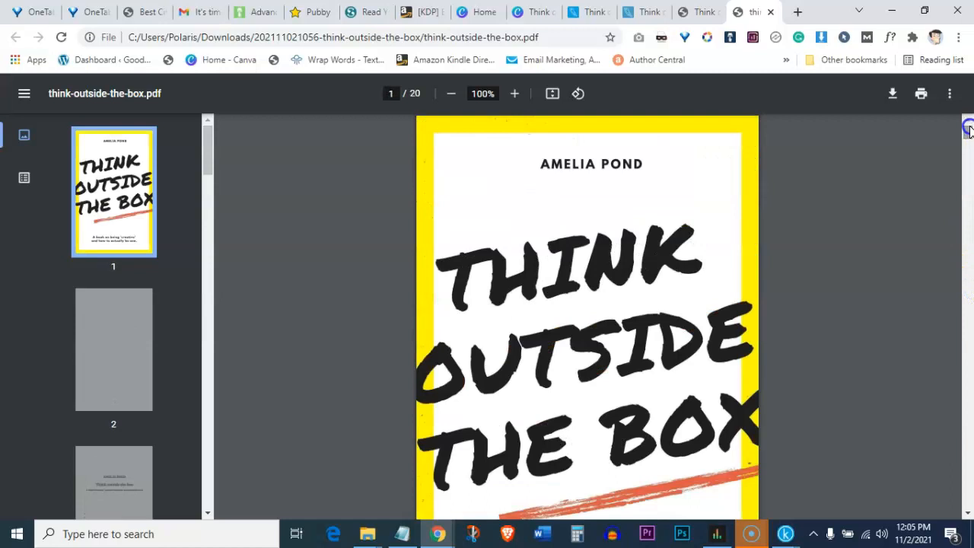
click(687, 12)
scroll(584, 313, up, 4)
scroll(584, 313, down, 4)
scroll(506, 245, up, 4)
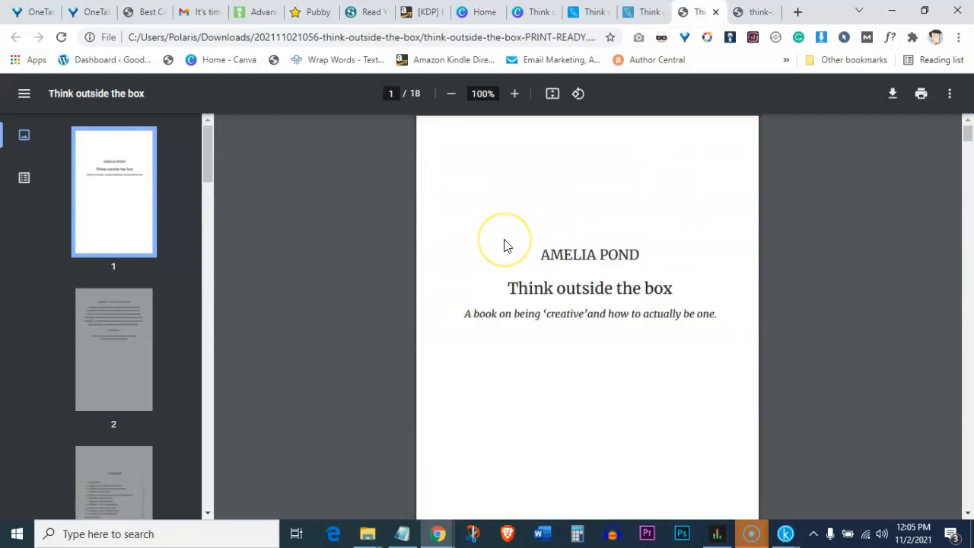
Page through the print-ready PDF to the Introduction, then go back to the copyright page and highlight reedsy.com.
scroll(506, 245, down, 2)
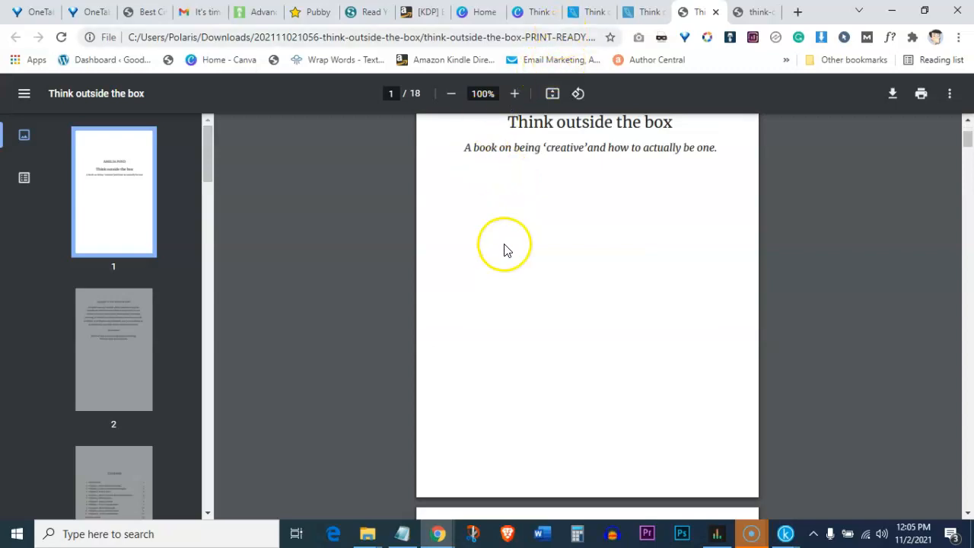
scroll(506, 251, down, 20)
scroll(522, 259, down, 2)
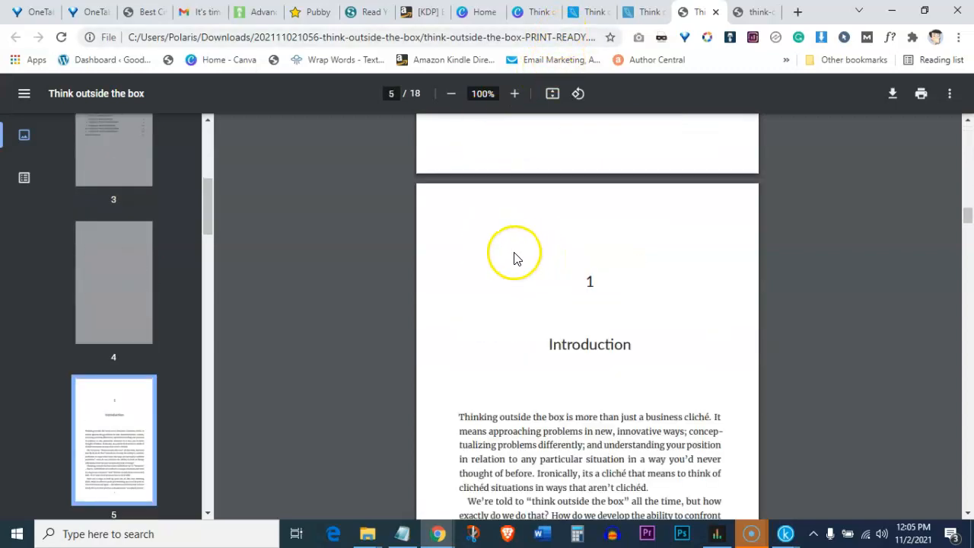
scroll(563, 260, up, 20)
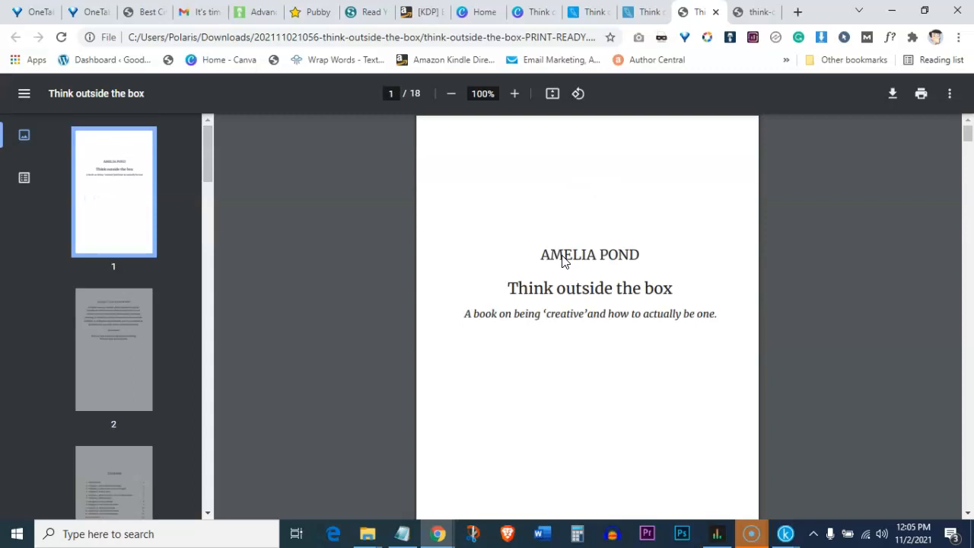
scroll(563, 260, down, 5)
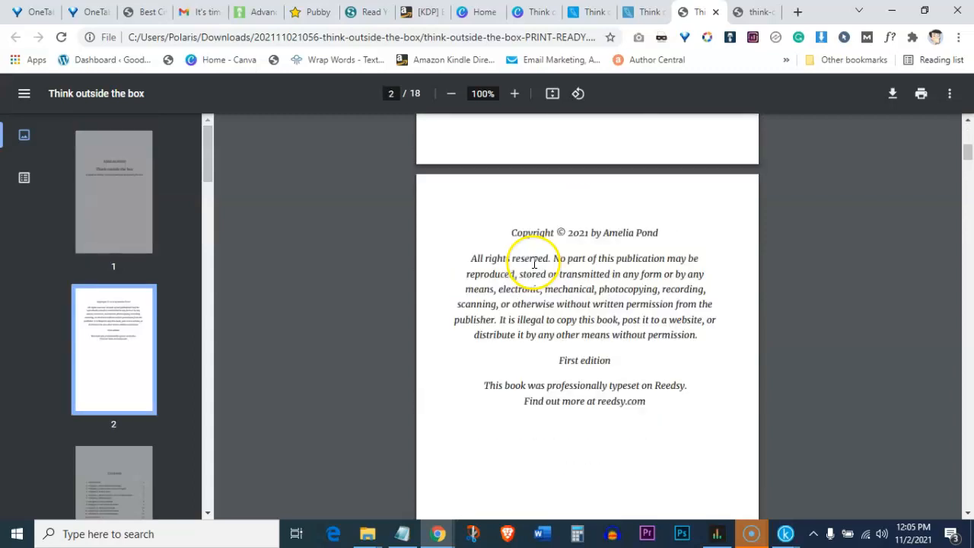
double_click(621, 401)
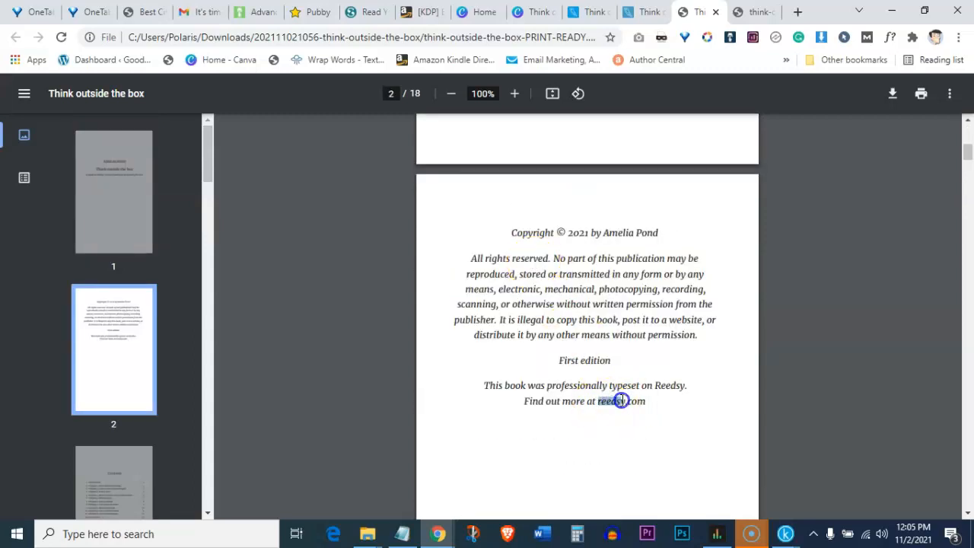
click(580, 400)
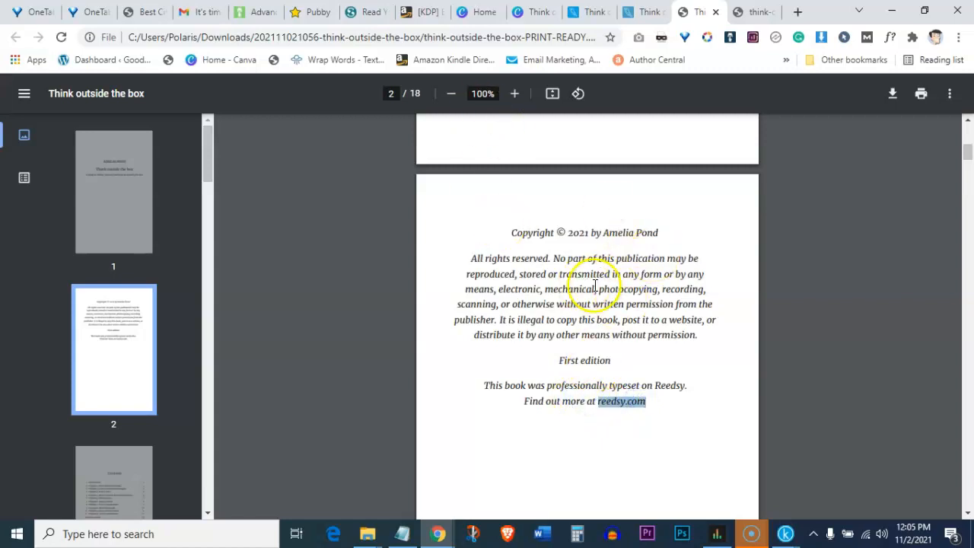
Revisit the top of the Kindle eBook Details form, then bring back the cover of think-outside-the-box.pdf.
click(422, 12)
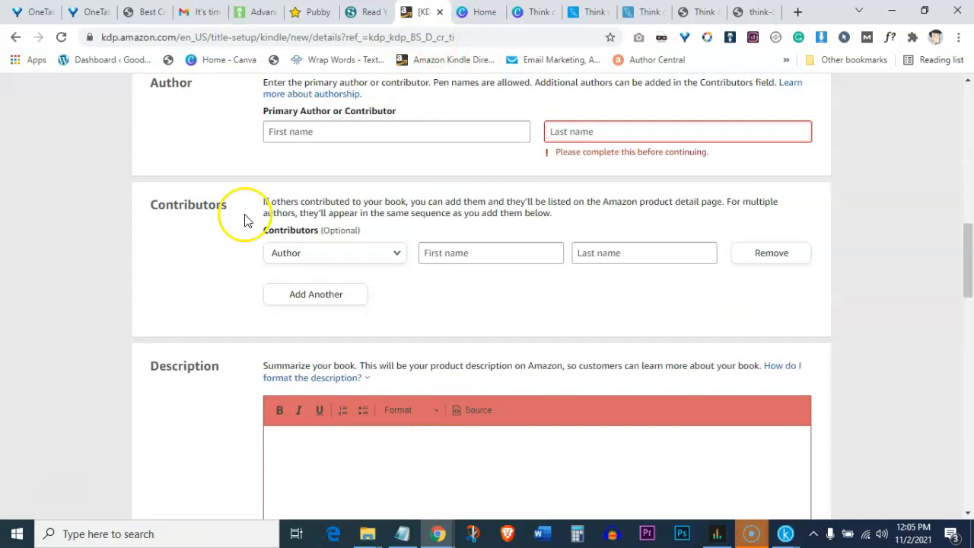
scroll(244, 220, up, 10)
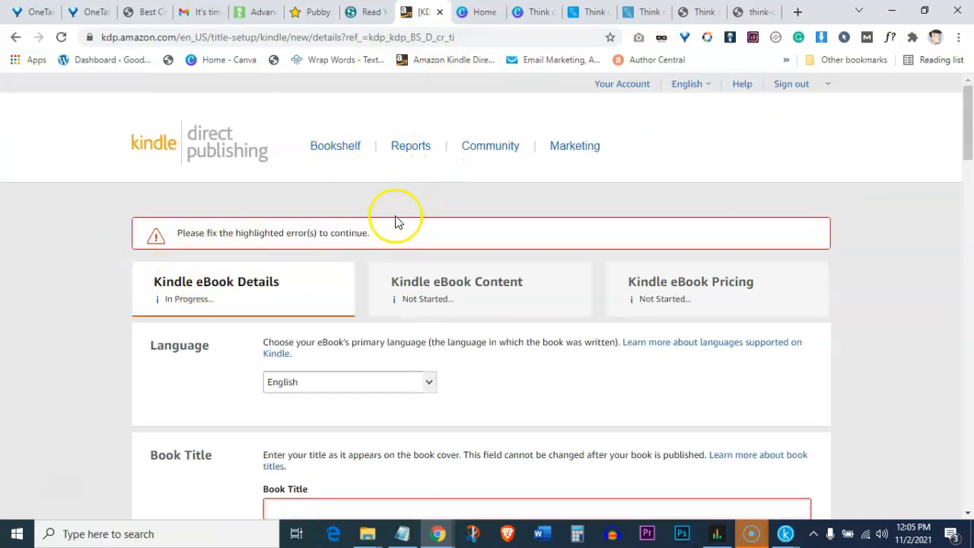
click(719, 10)
click(755, 10)
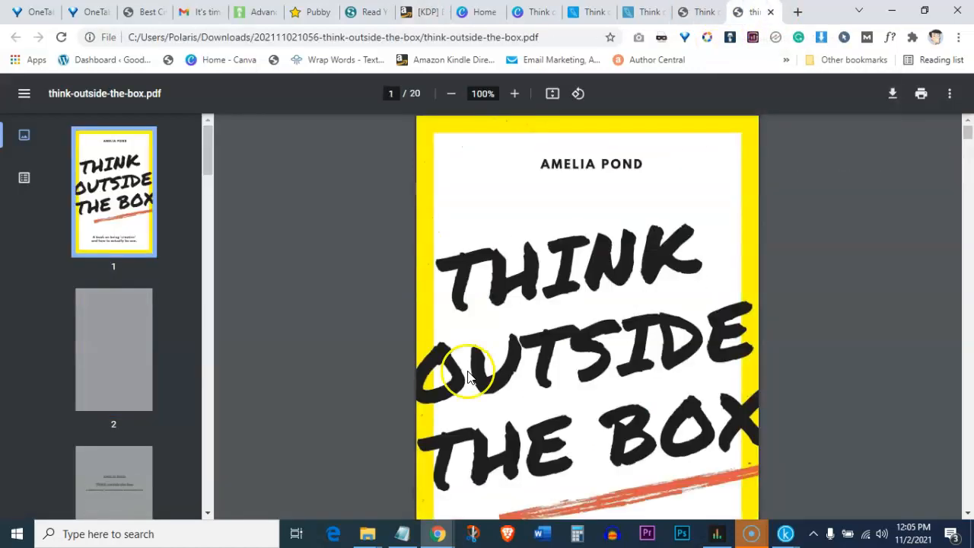
Switch back to the Google Docs manuscript and go up to its Introduction.
mouse_move(433, 537)
click(482, 479)
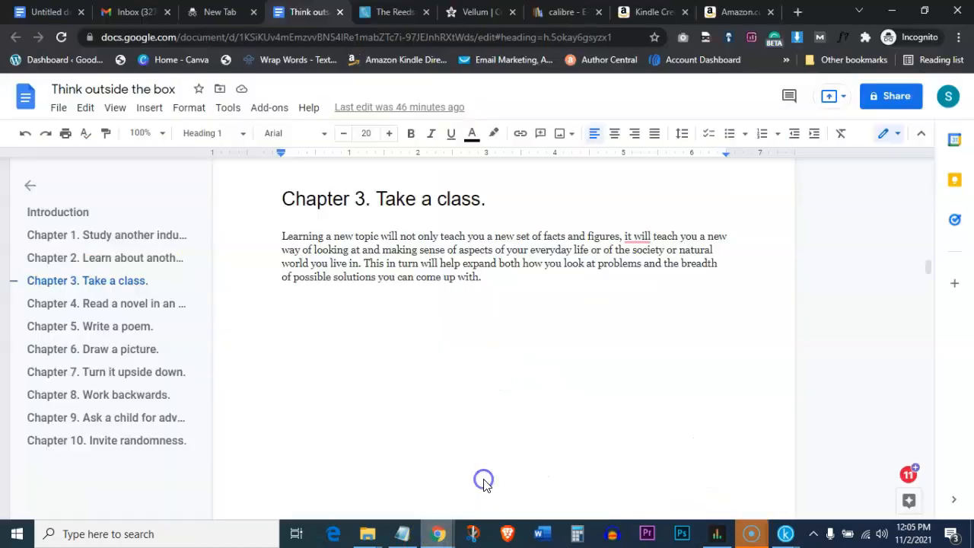
scroll(374, 217, up, 15)
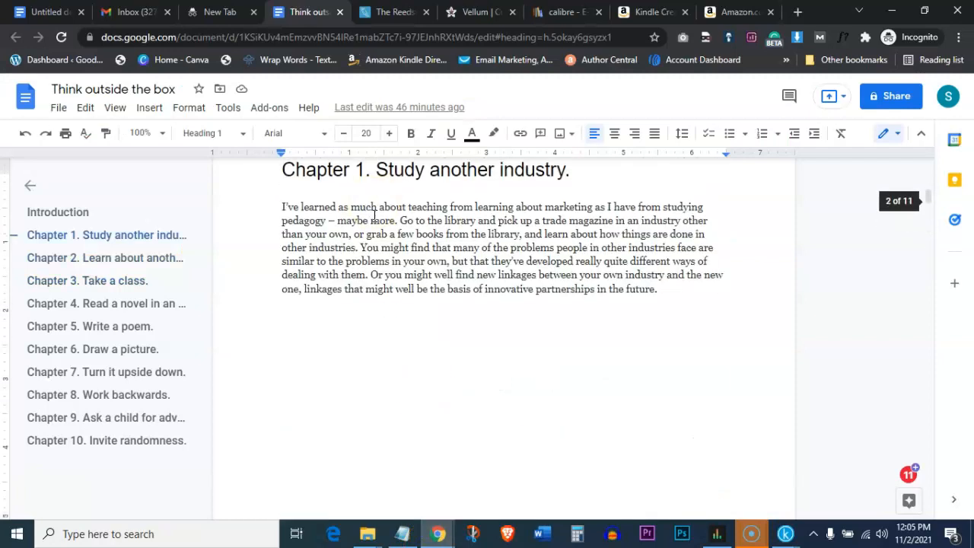
scroll(446, 214, up, 5)
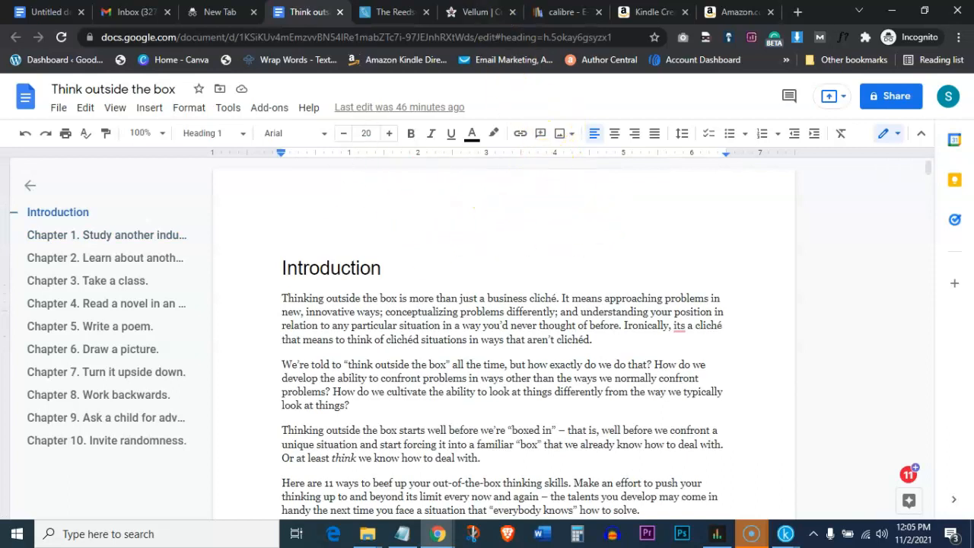
Browse the Vellum website down to the prices of Vellum Press and Vellum Ebooks.
click(478, 11)
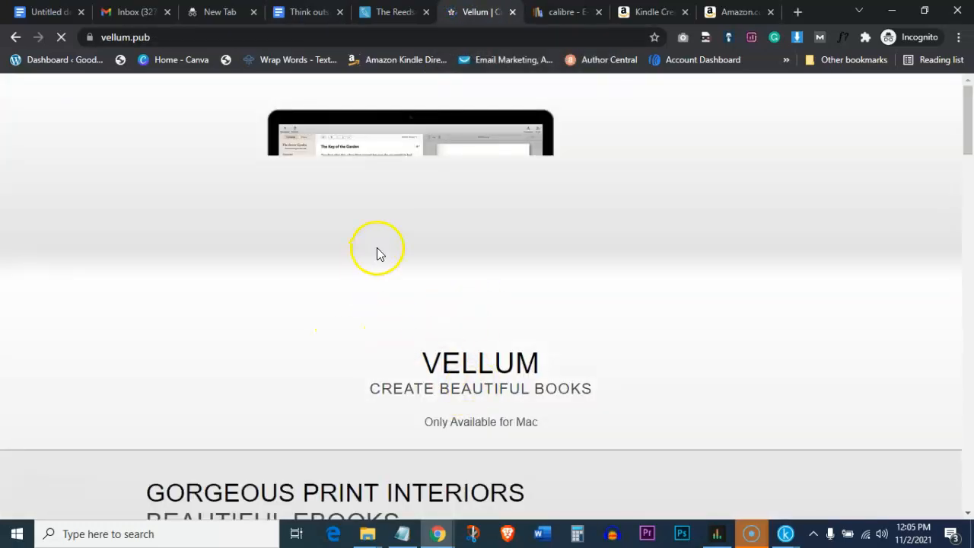
scroll(377, 251, down, 8)
scroll(290, 227, down, 4)
scroll(290, 227, up, 12)
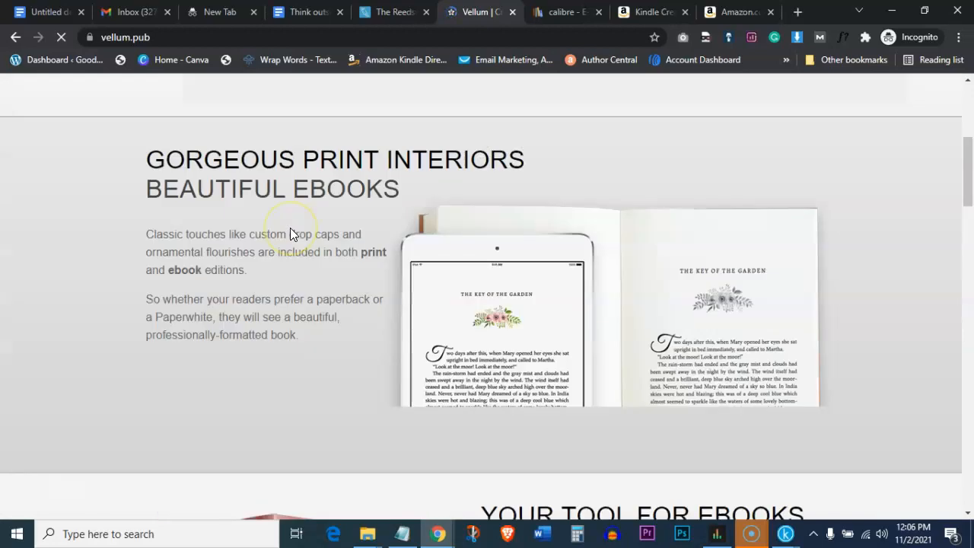
scroll(290, 228, down, 20)
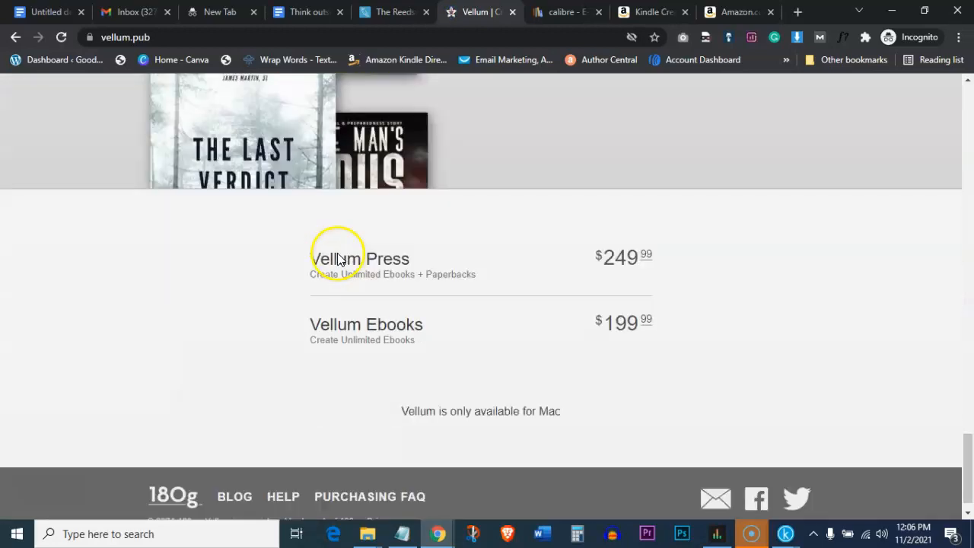
Highlight the price of Vellum Press and the price of Vellum Ebooks, and clear the selection.
drag(639, 239, 582, 224)
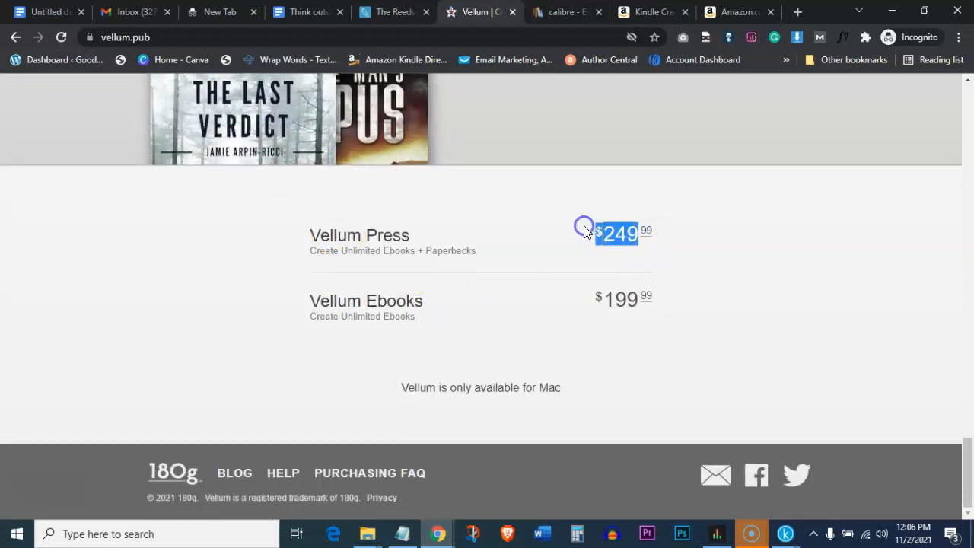
click(601, 312)
drag(601, 311, 657, 303)
click(487, 279)
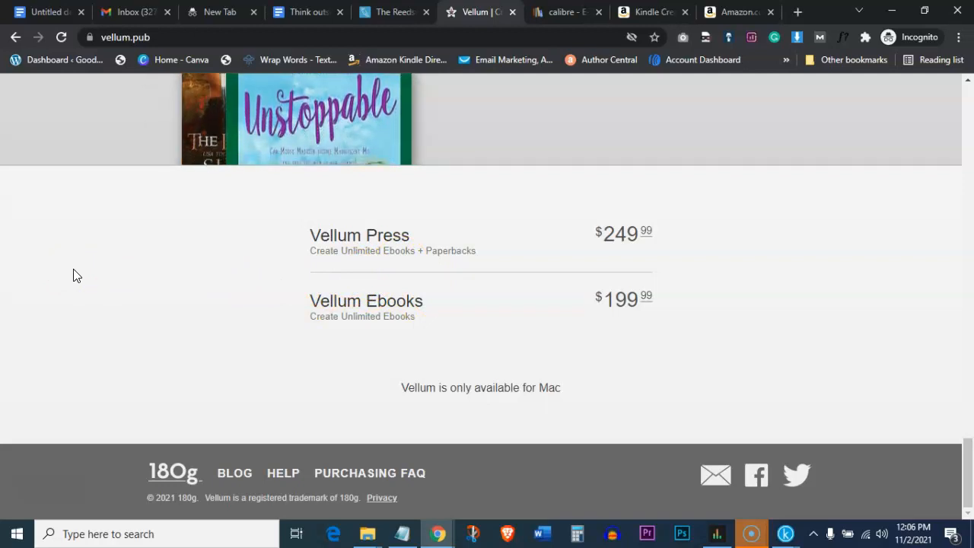
Skim the whole Vellum page between its header and the pricing section, ending back at the header.
scroll(75, 275, up, 3)
scroll(74, 271, up, 20)
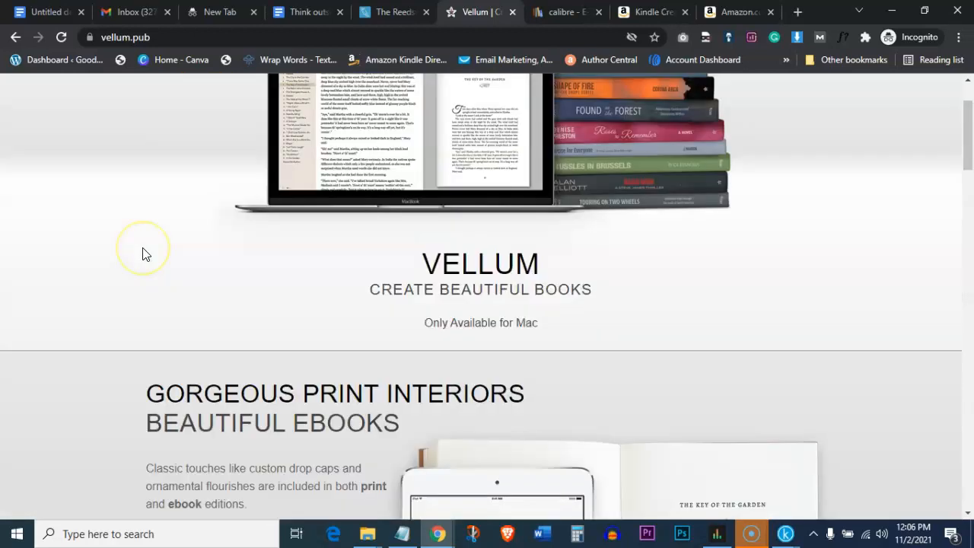
scroll(232, 259, up, 1)
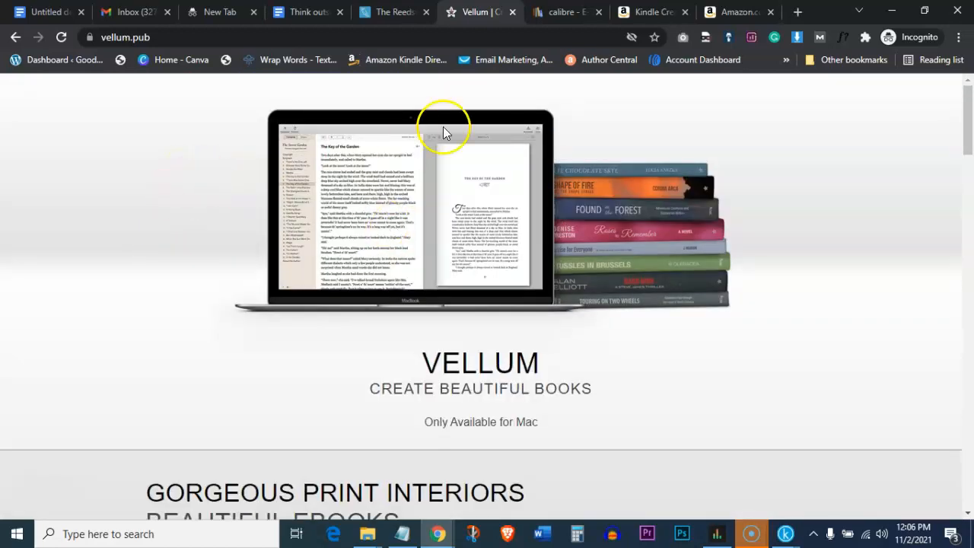
scroll(166, 318, down, 10)
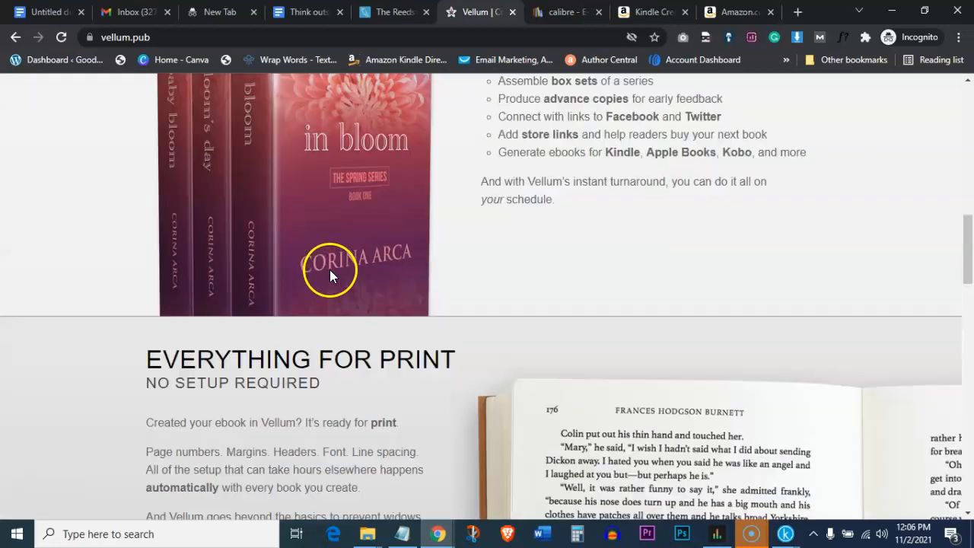
scroll(94, 199, down, 5)
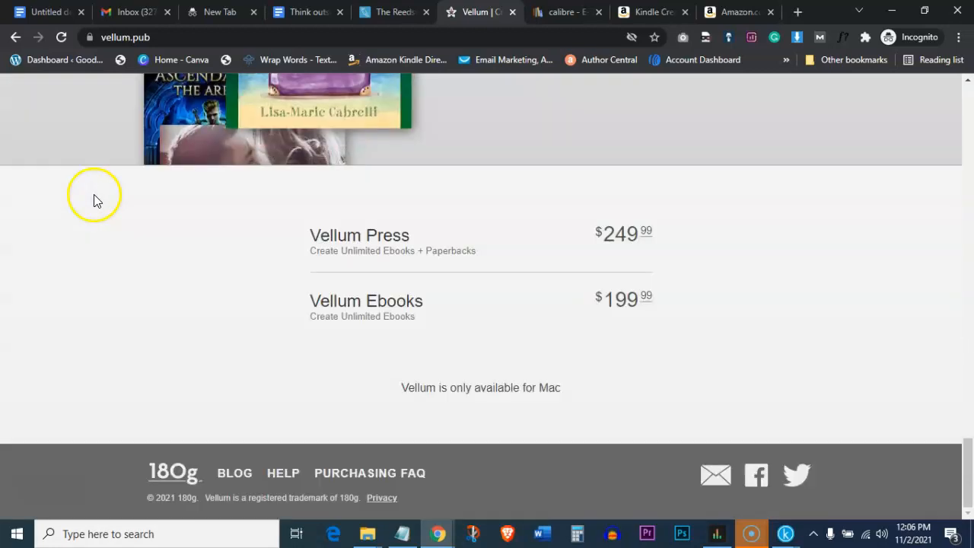
scroll(93, 199, up, 15)
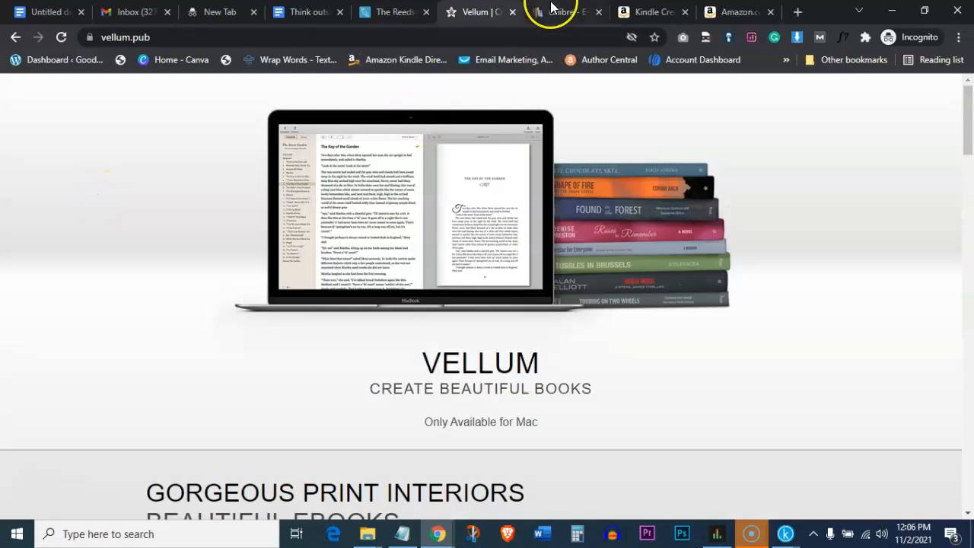
Switch to the calibre website to view its home page.
click(551, 9)
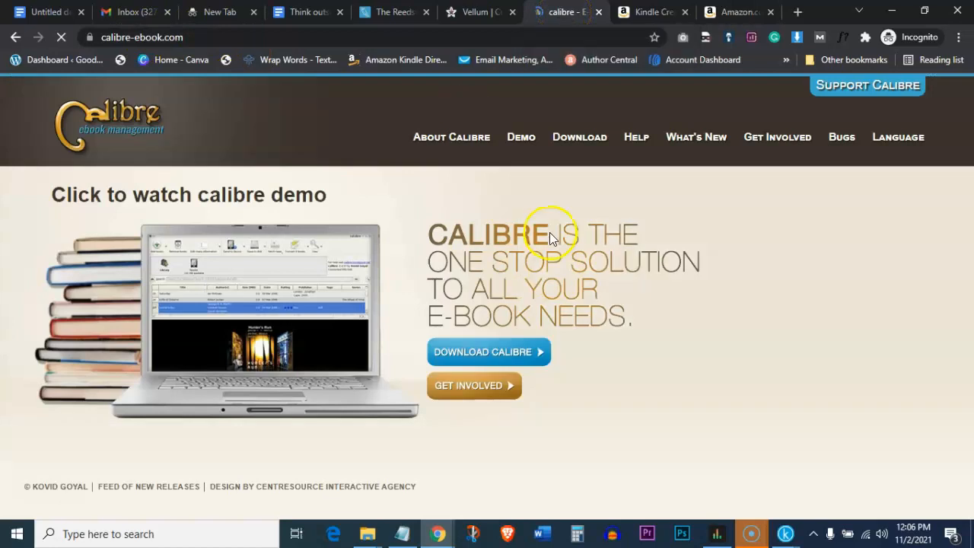
click(563, 240)
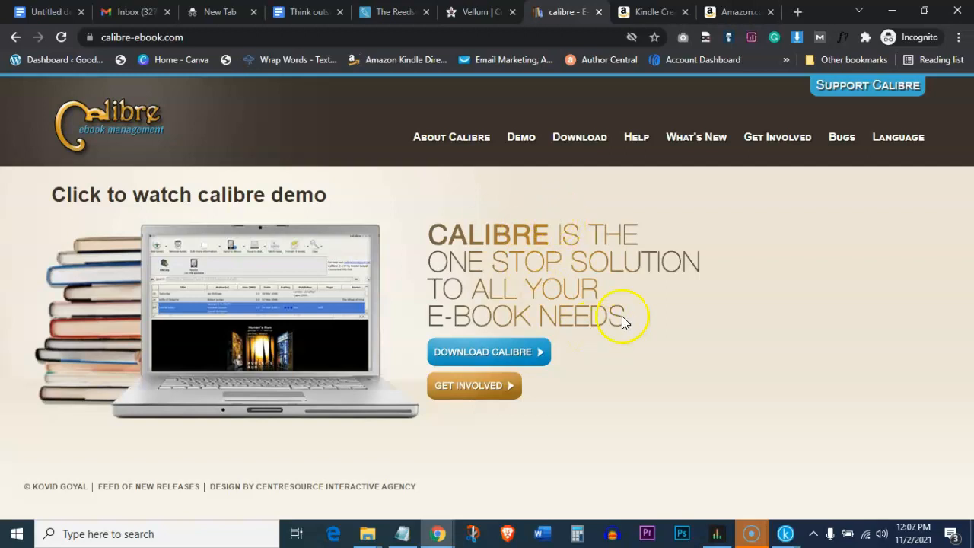
Bring back think-outside-the-box.pdf, skim from its cover to the title page and back, and return to the calibre home page.
mouse_move(440, 532)
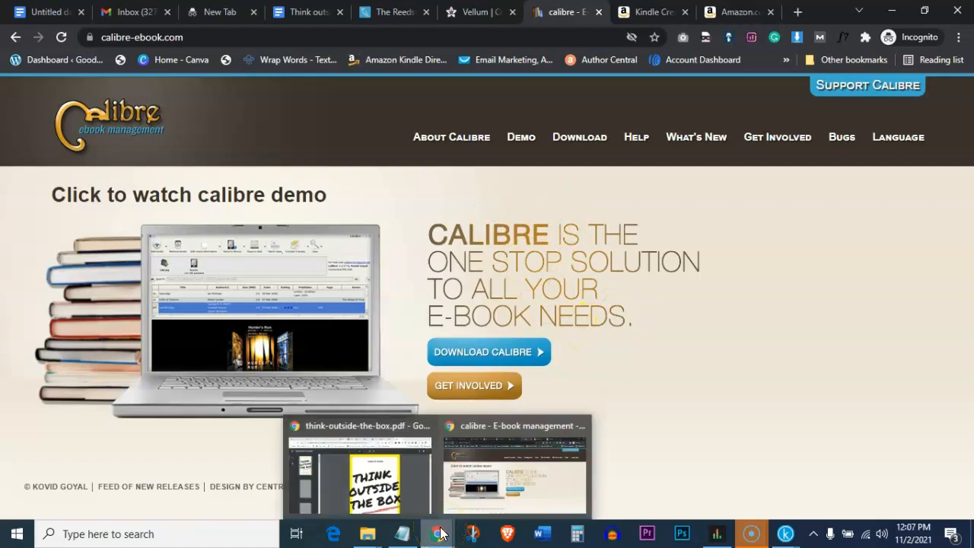
click(383, 493)
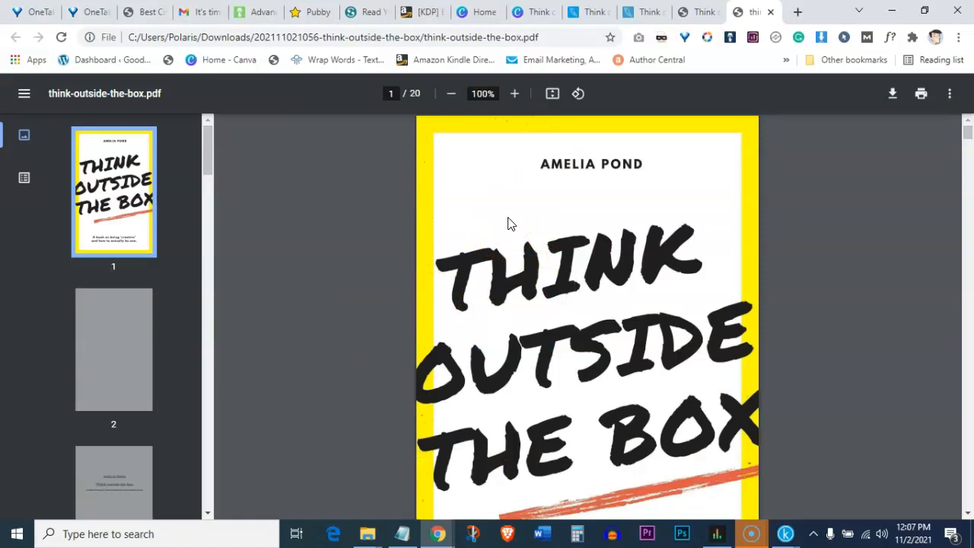
scroll(453, 232, down, 12)
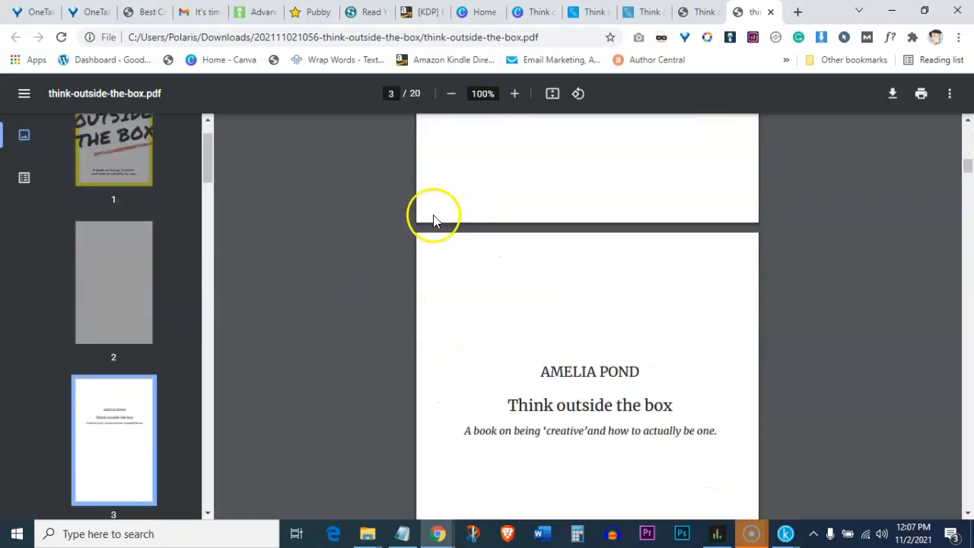
scroll(557, 278, up, 12)
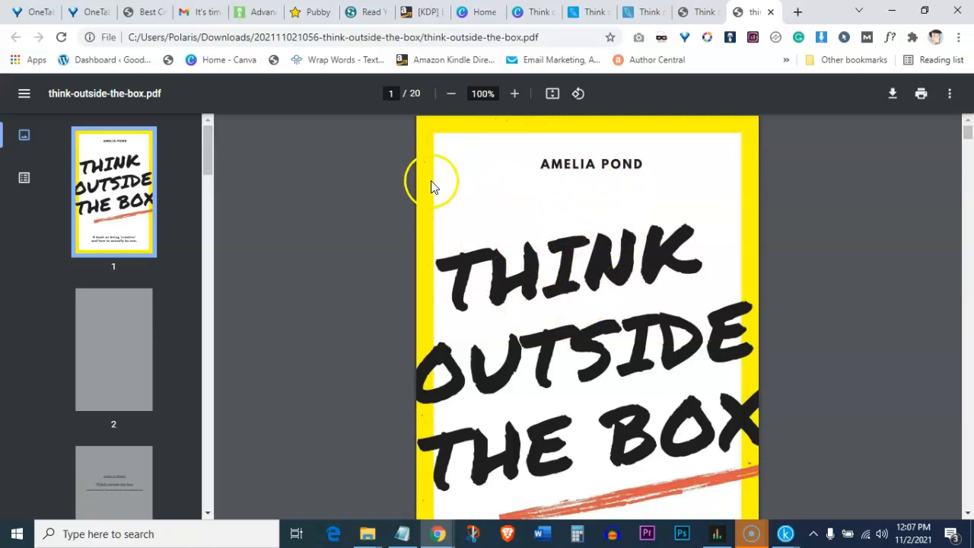
scroll(388, 270, down, 4)
scroll(513, 263, up, 5)
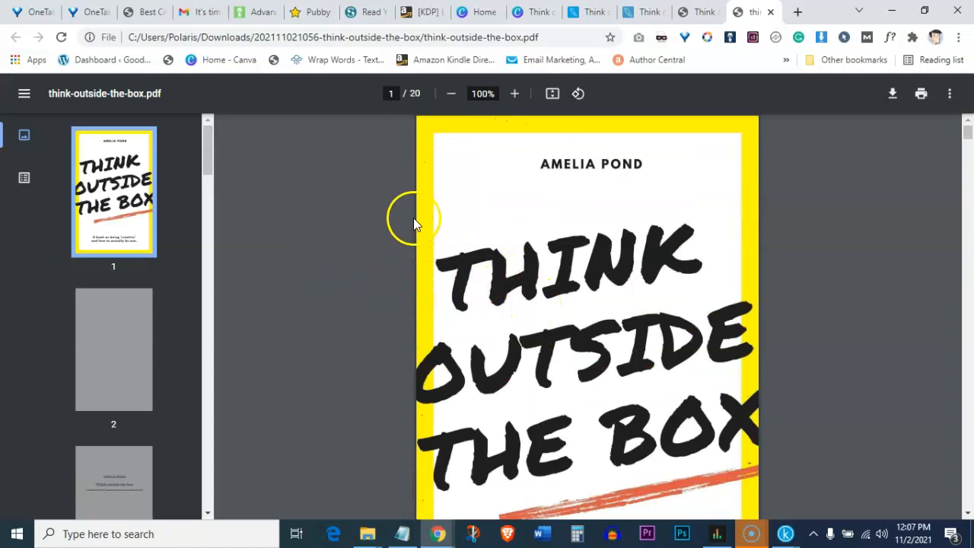
click(440, 533)
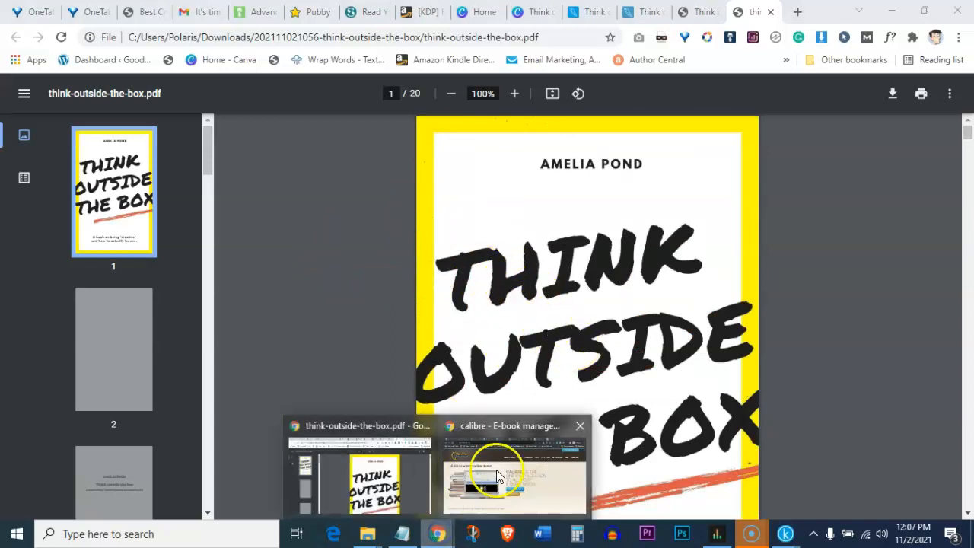
click(494, 441)
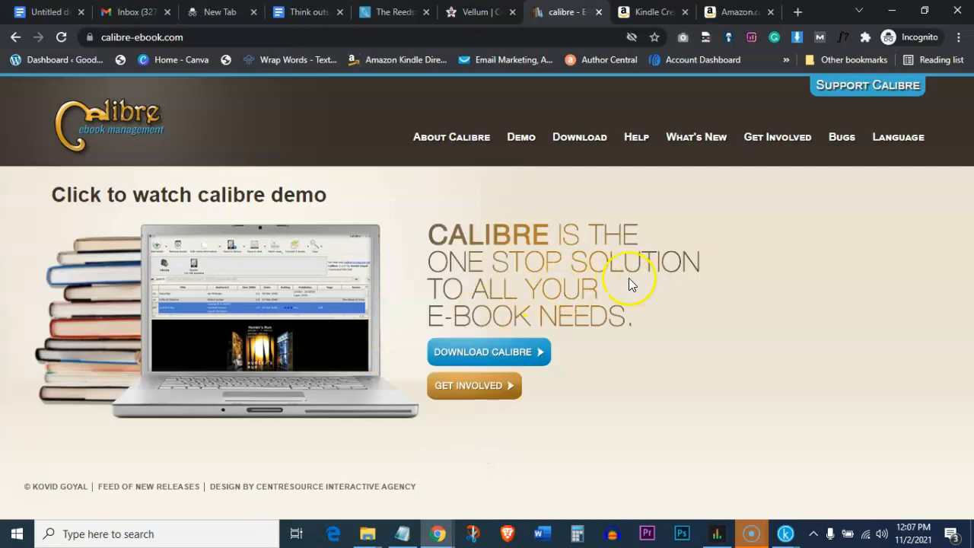